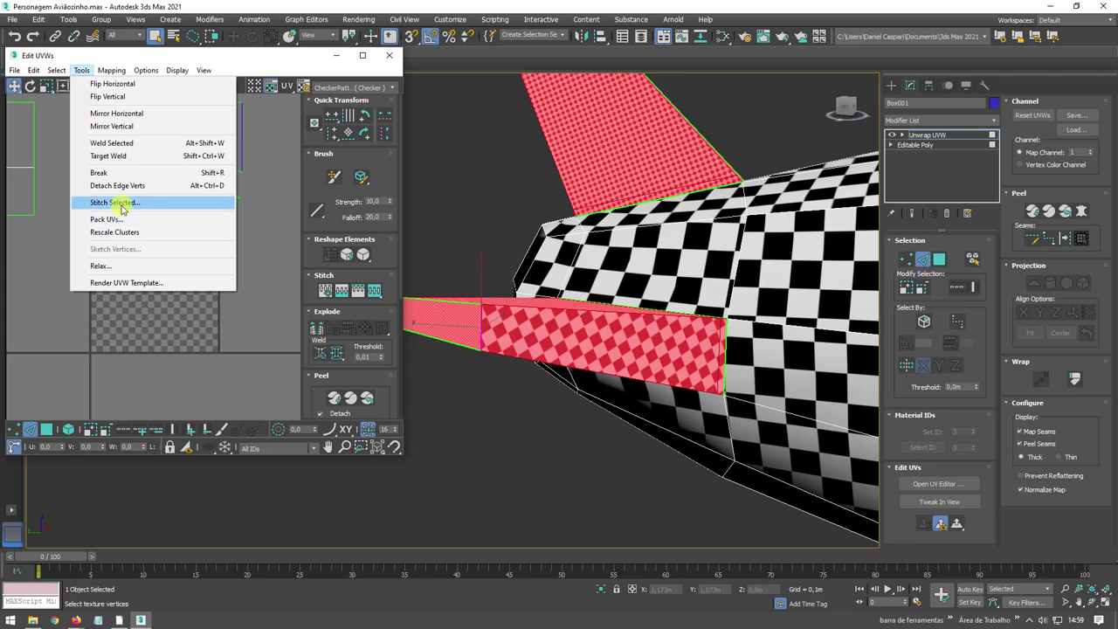
- Stitch the selected edge of the tailplane's UV shells and relax the merged shell by polygon angles
{"action": "left_click", "coordinate": [113, 201]}
{"action": "left_click", "coordinate": [144, 57]}
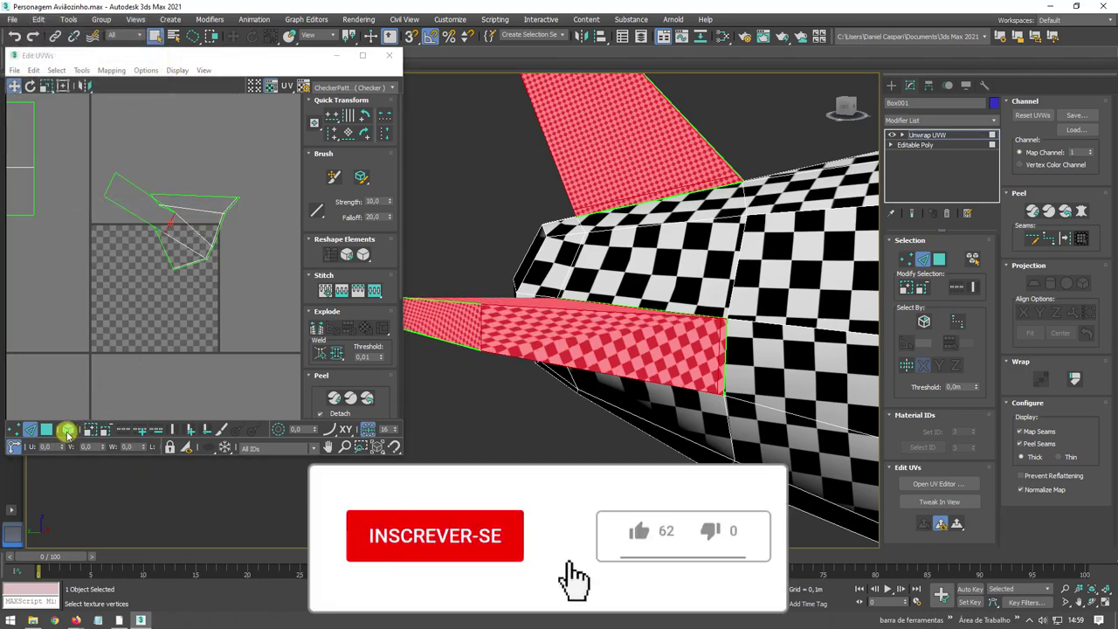
{"action": "left_click", "coordinate": [182, 252]}
{"action": "left_click", "coordinate": [81, 69]}
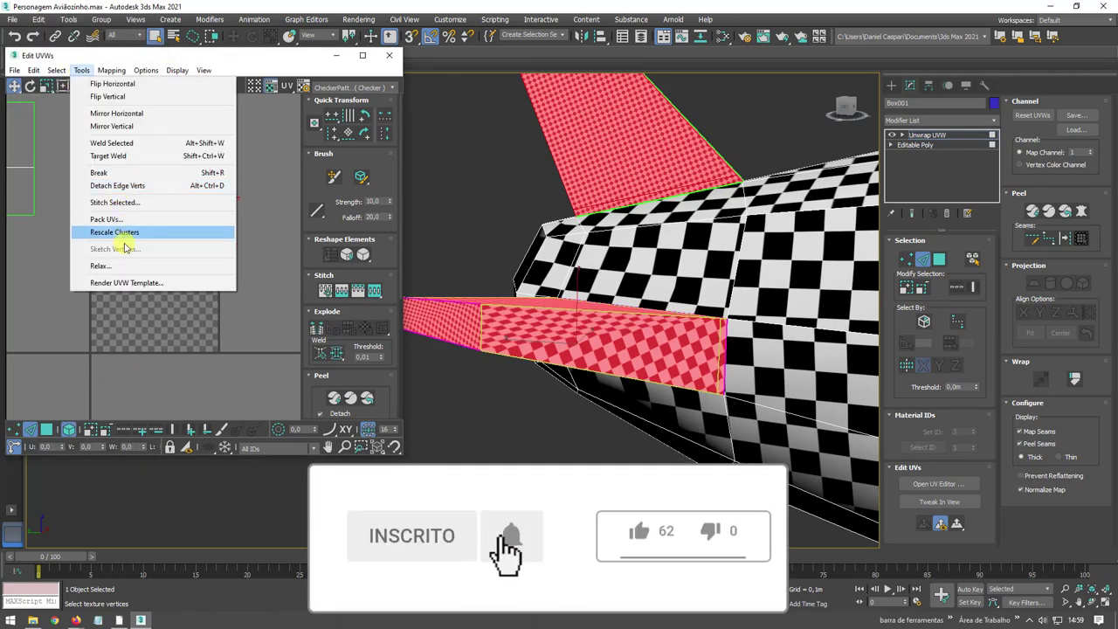
{"action": "left_click", "coordinate": [123, 266]}
{"action": "left_click", "coordinate": [270, 190]}
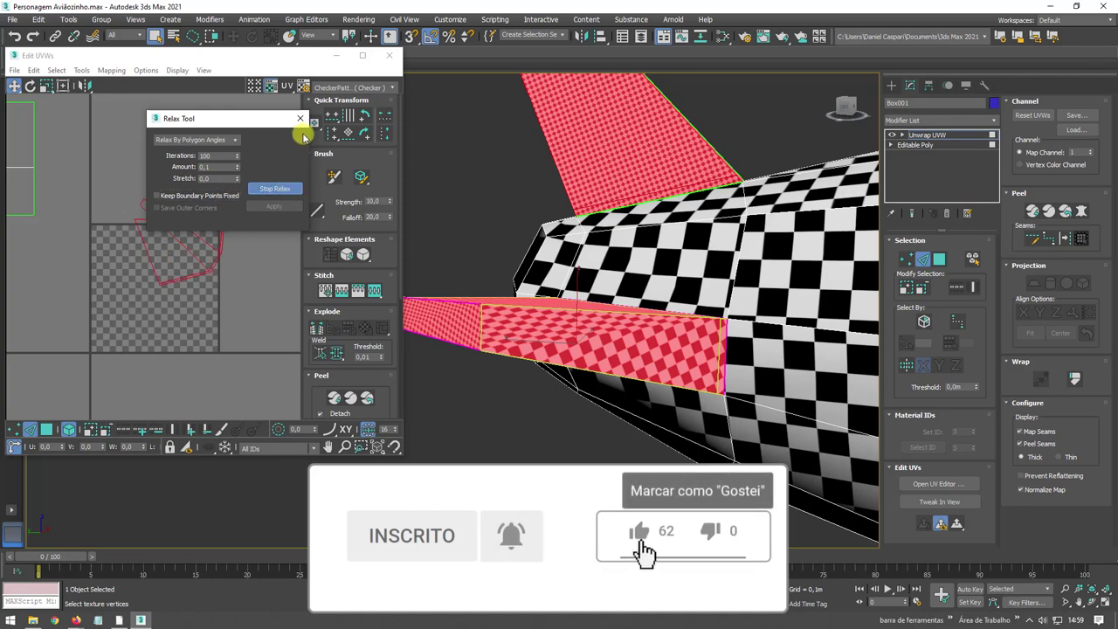
{"action": "left_click", "coordinate": [273, 206]}
{"action": "left_click", "coordinate": [239, 277]}
{"action": "scroll", "coordinate": [225, 283], "scroll_direction": "down", "scroll_amount": 3}
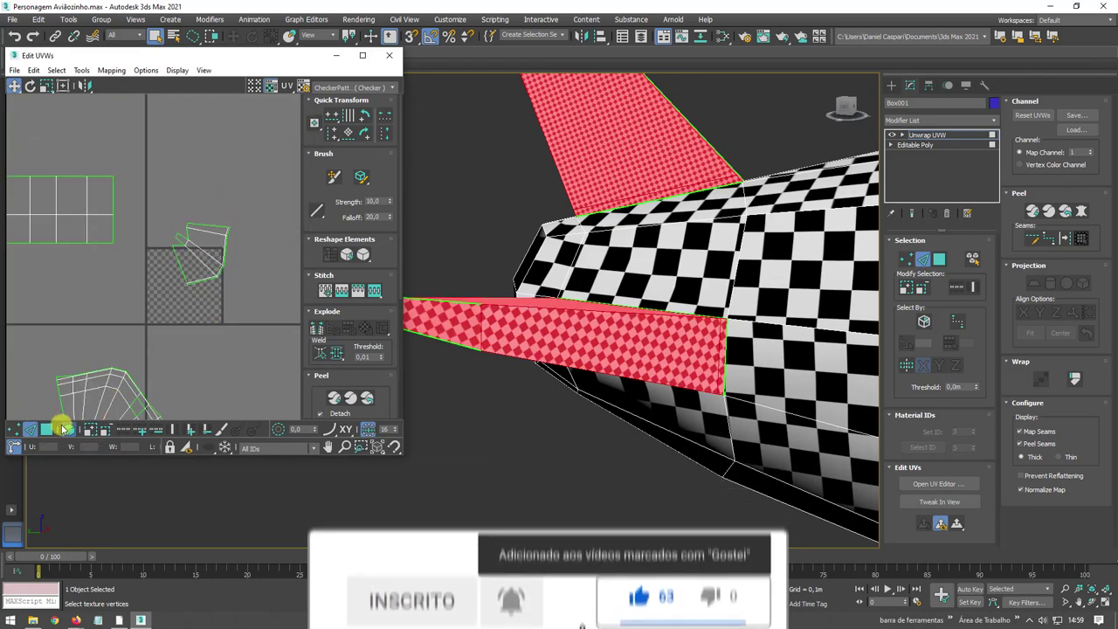
- Select all the wing and tail UV shells as polygons and pack them into the UV tile with rescaling on
{"action": "left_click", "coordinate": [47, 428]}
{"action": "left_click", "coordinate": [181, 238]}
{"action": "scroll", "coordinate": [239, 303], "scroll_direction": "down", "scroll_amount": 6}
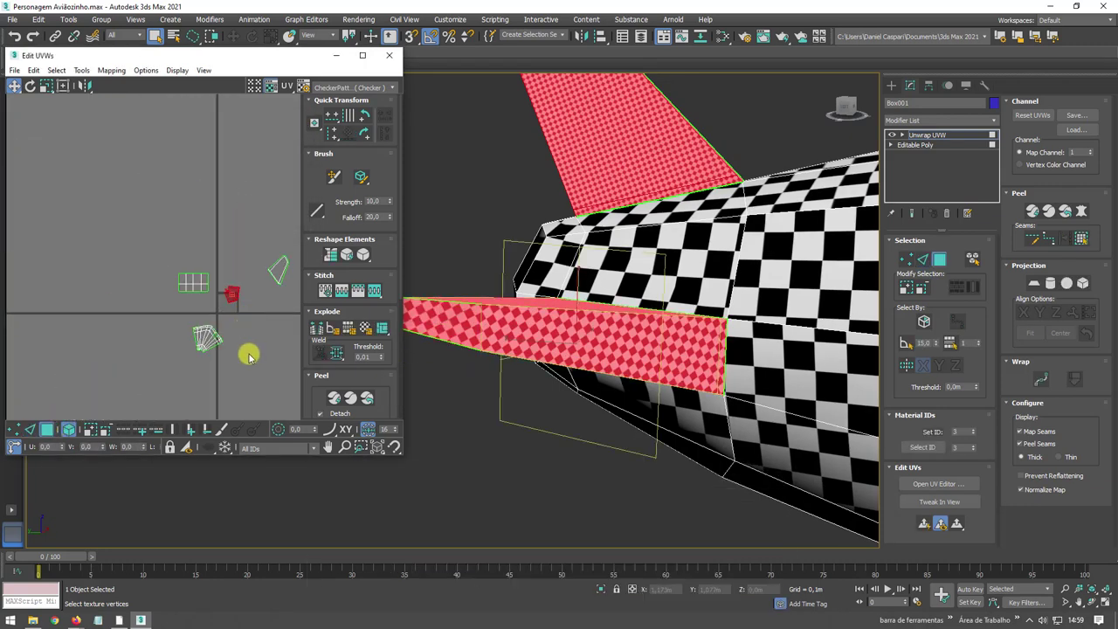
{"action": "left_click_drag", "start_coordinate": [276, 287], "coordinate": [77, 118]}
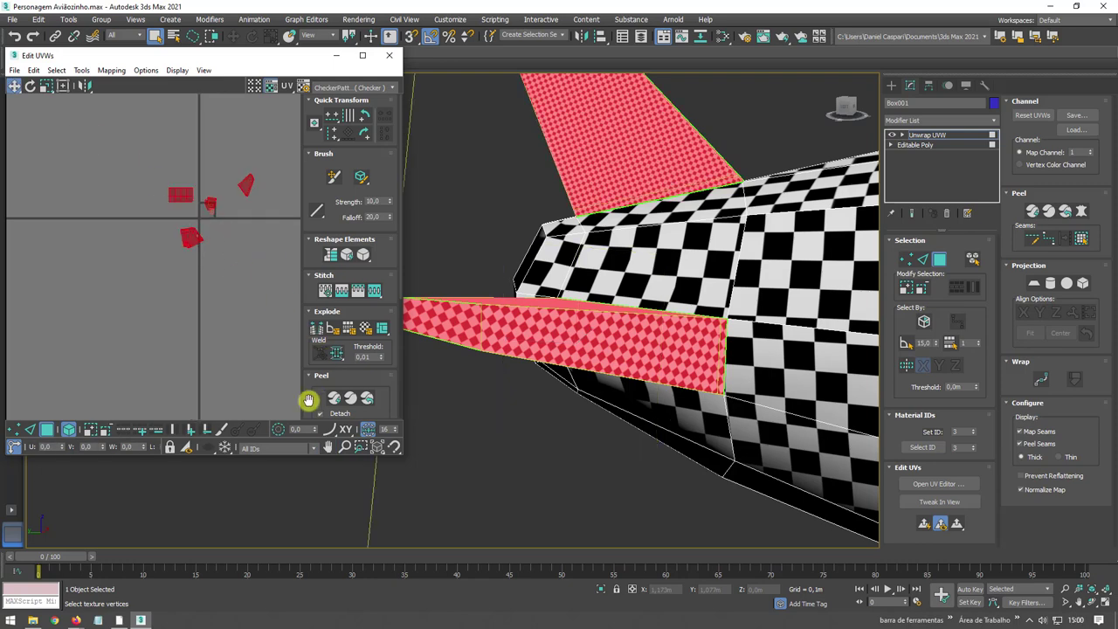
{"action": "left_click_drag", "start_coordinate": [308, 399], "coordinate": [317, 252]}
{"action": "left_click", "coordinate": [316, 352]}
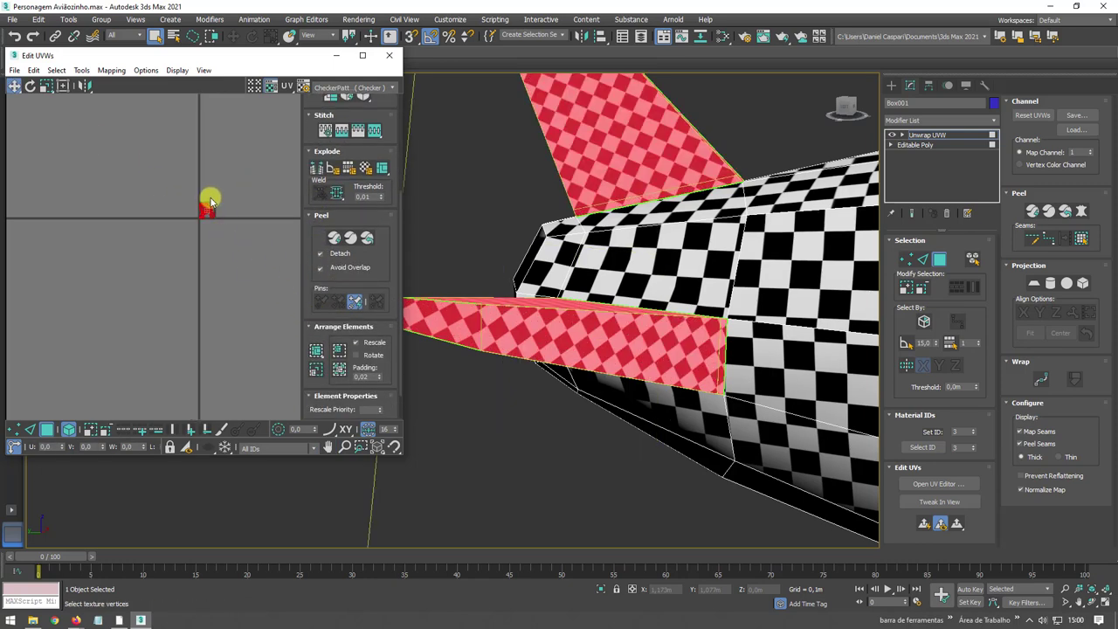
- Examine the packed UV layout and the checker pattern on the airplane's wings, tail and fuselage
{"action": "scroll", "coordinate": [210, 200], "scroll_direction": "up", "scroll_amount": 8}
{"action": "scroll", "coordinate": [60, 148], "scroll_direction": "down", "scroll_amount": 4}
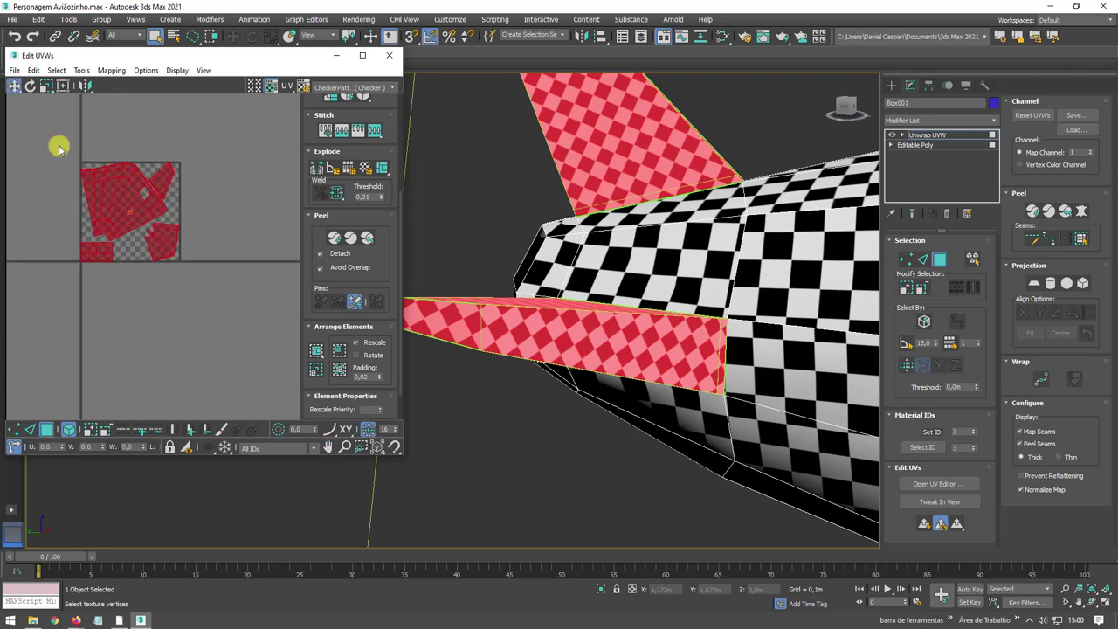
{"action": "scroll", "coordinate": [647, 278], "scroll_direction": "down", "scroll_amount": 6}
{"action": "middle_click_drag", "start_coordinate": [687, 312], "coordinate": [469, 305], "text": "alt"}
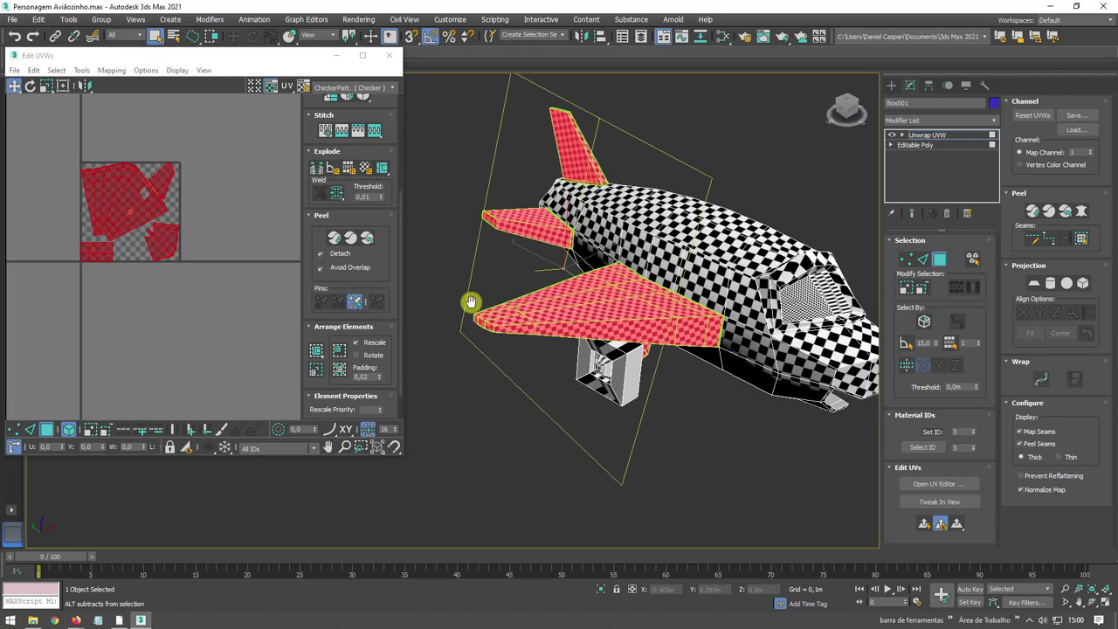
{"action": "scroll", "coordinate": [472, 305], "scroll_direction": "down", "scroll_amount": 4}
{"action": "middle_click_drag", "start_coordinate": [599, 322], "coordinate": [557, 304], "text": "alt"}
{"action": "scroll", "coordinate": [531, 271], "scroll_direction": "up", "scroll_amount": 4}
{"action": "left_click", "coordinate": [574, 242]}
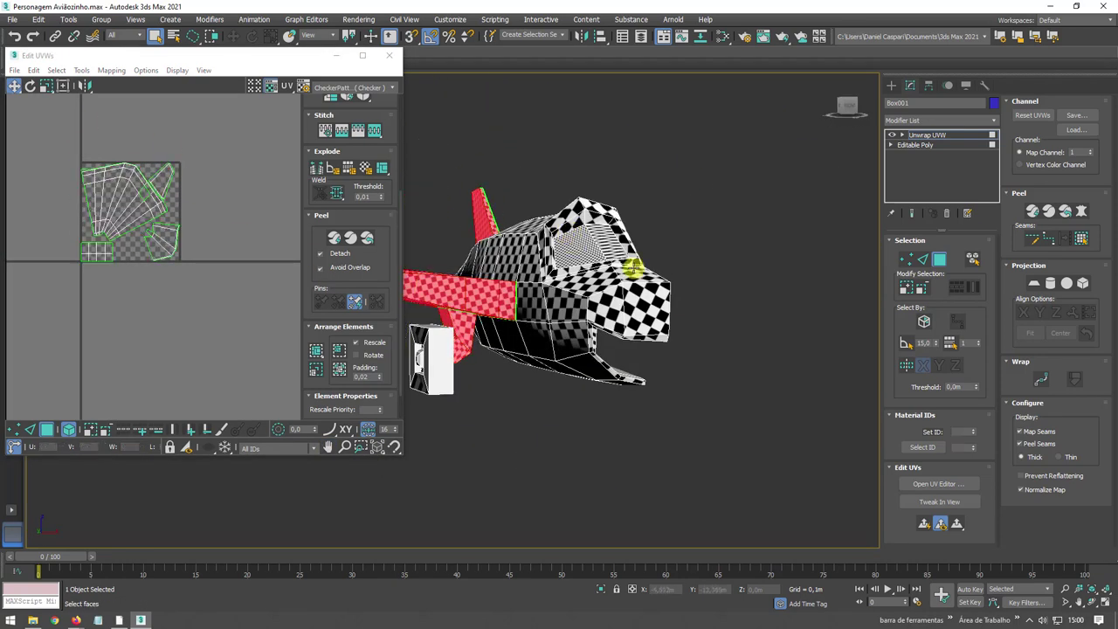
{"action": "middle_click_drag", "start_coordinate": [592, 342], "coordinate": [675, 297], "text": "alt"}
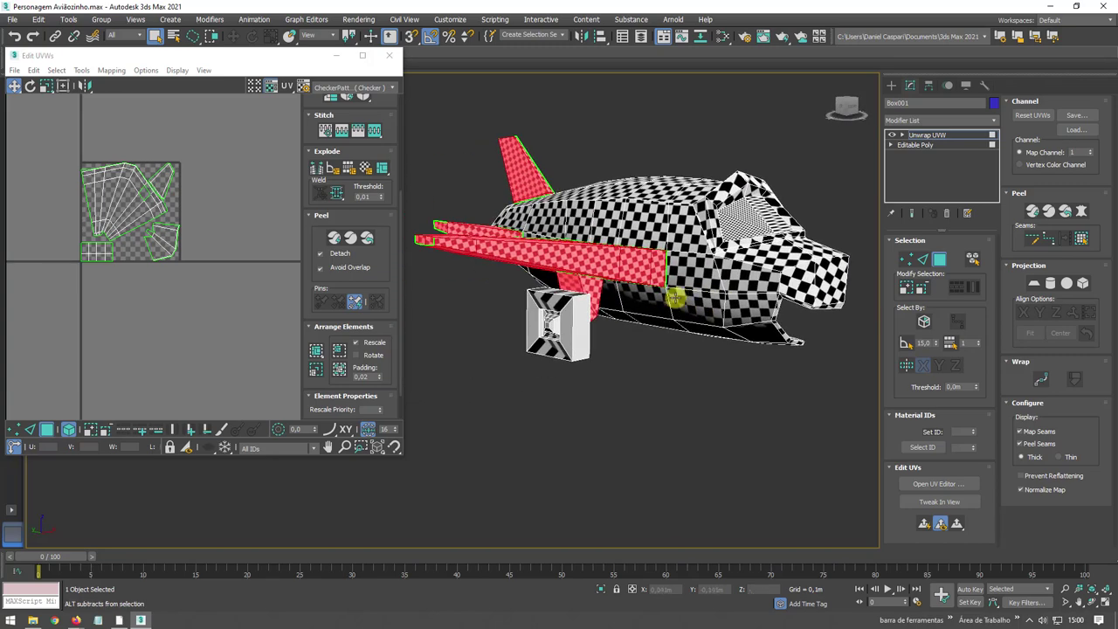
- Collapse the unwrapped airplane by converting it to an Editable Poly
{"action": "right_click", "coordinate": [631, 241]}
{"action": "mouse_move", "coordinate": [670, 357]}
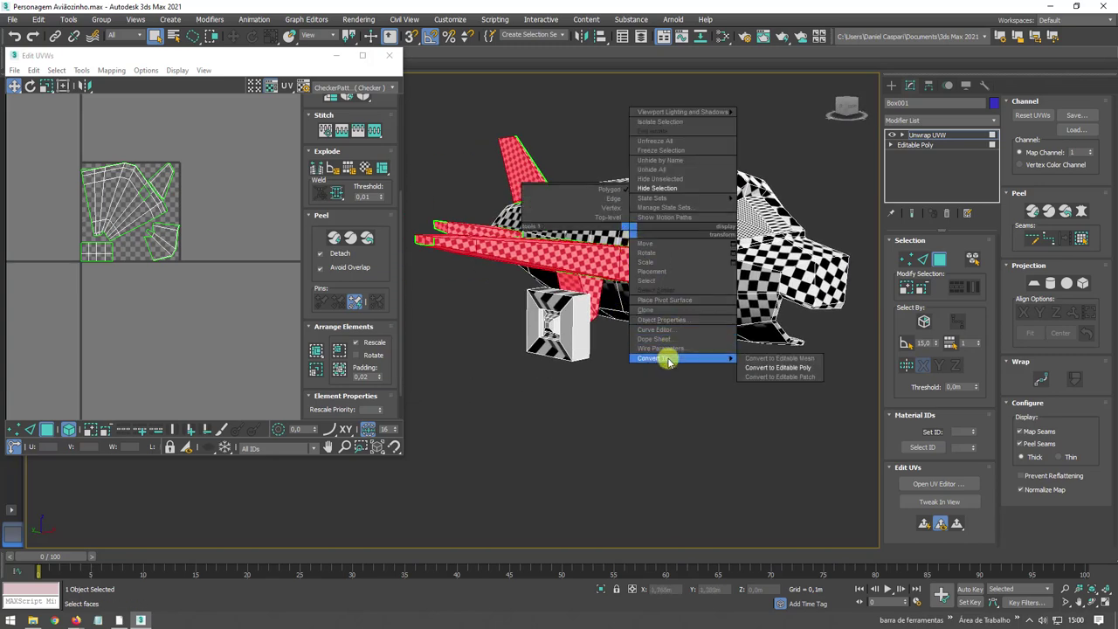
{"action": "left_click", "coordinate": [766, 365]}
{"action": "right_click", "coordinate": [652, 241]}
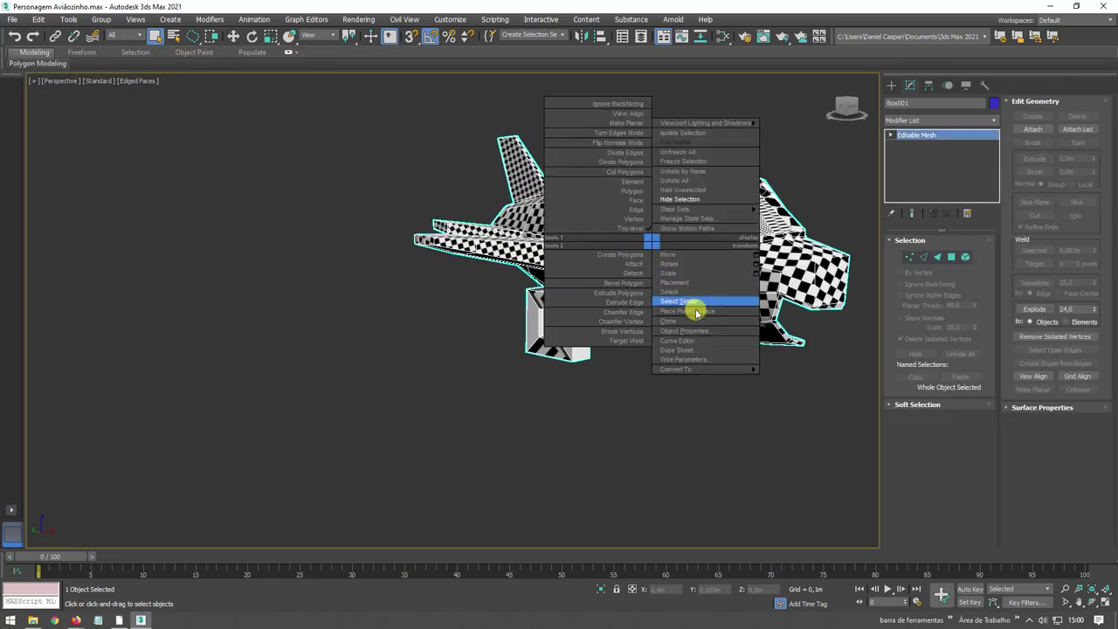
{"action": "mouse_move", "coordinate": [697, 372]}
{"action": "left_click", "coordinate": [798, 378]}
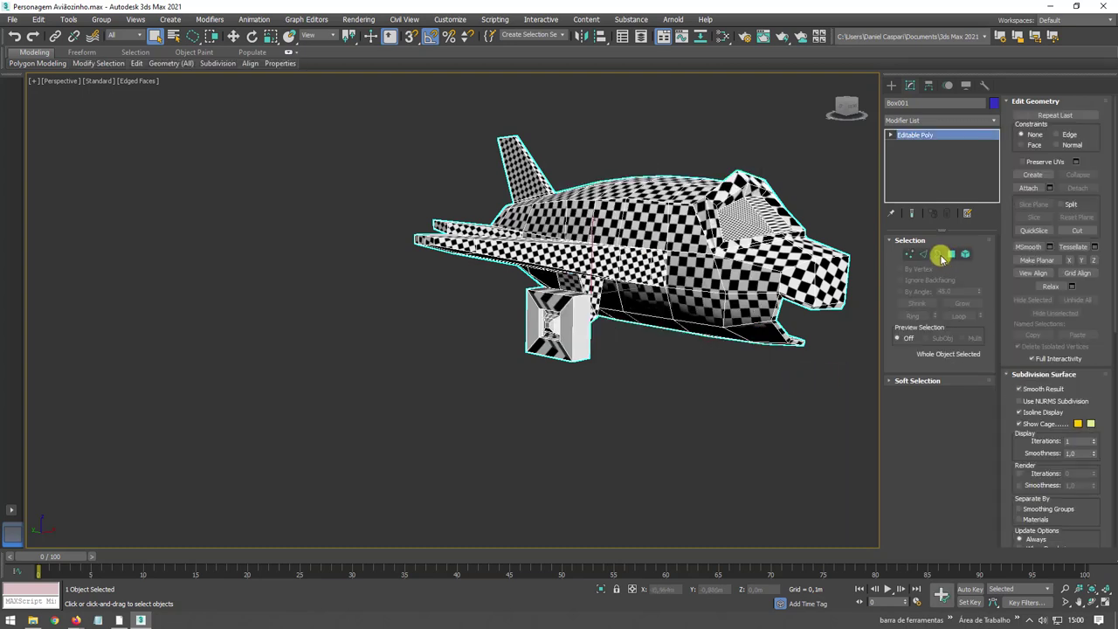
- Select the airplane's polygons with material ID 4 and add an Unwrap UVW modifier to them
{"action": "left_click", "coordinate": [952, 255]}
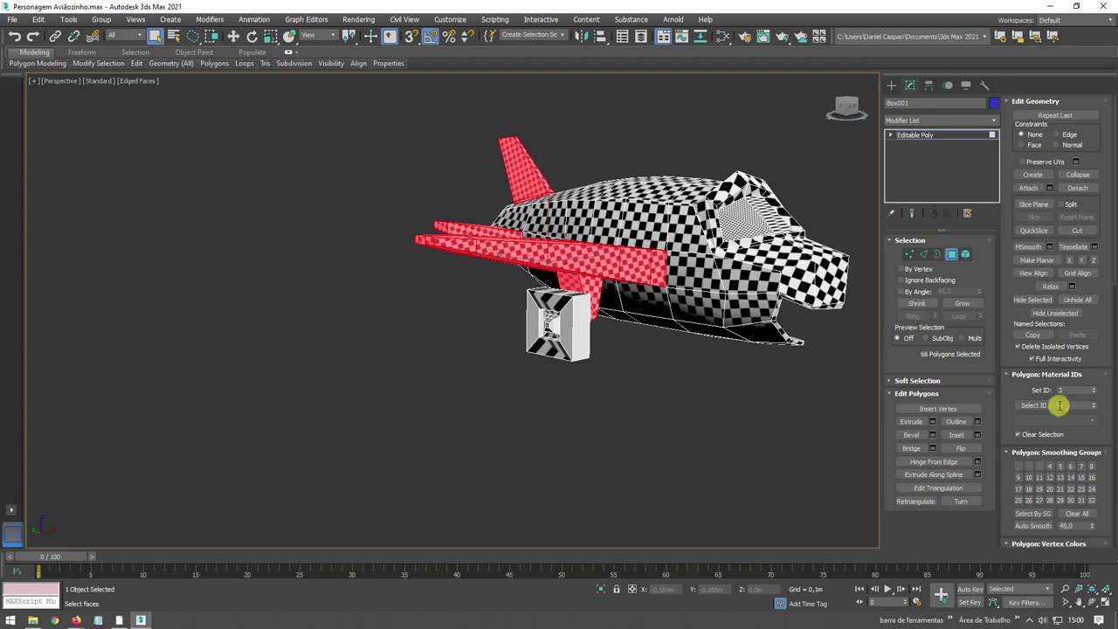
{"action": "left_click", "coordinate": [1058, 405]}
{"action": "left_click", "coordinate": [993, 121]}
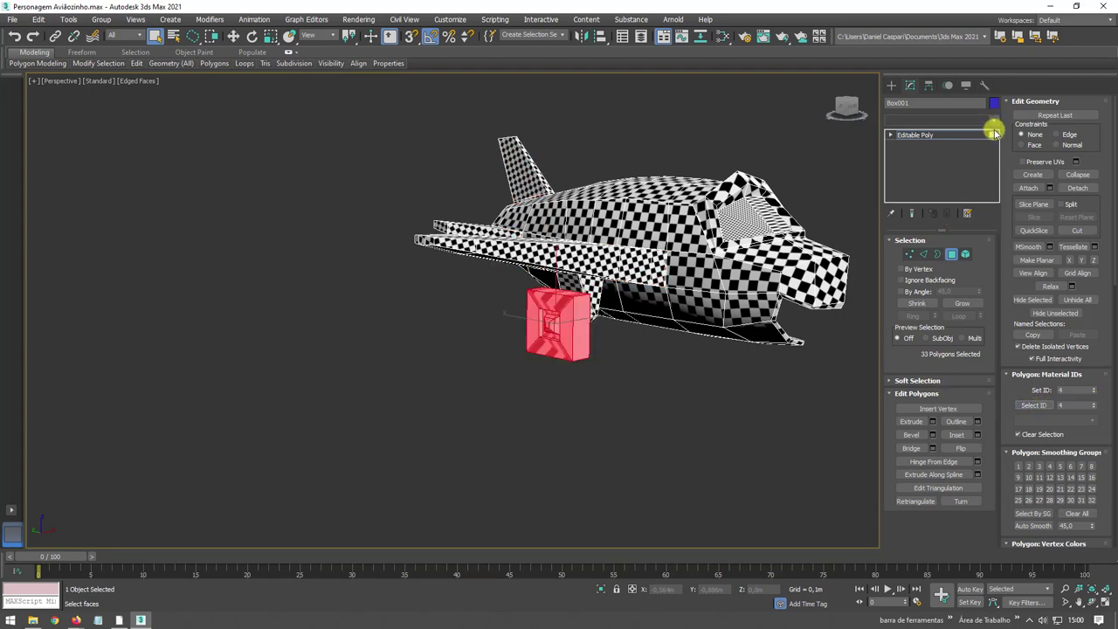
{"action": "left_click_drag", "start_coordinate": [995, 179], "coordinate": [994, 447]}
{"action": "left_click", "coordinate": [913, 438]}
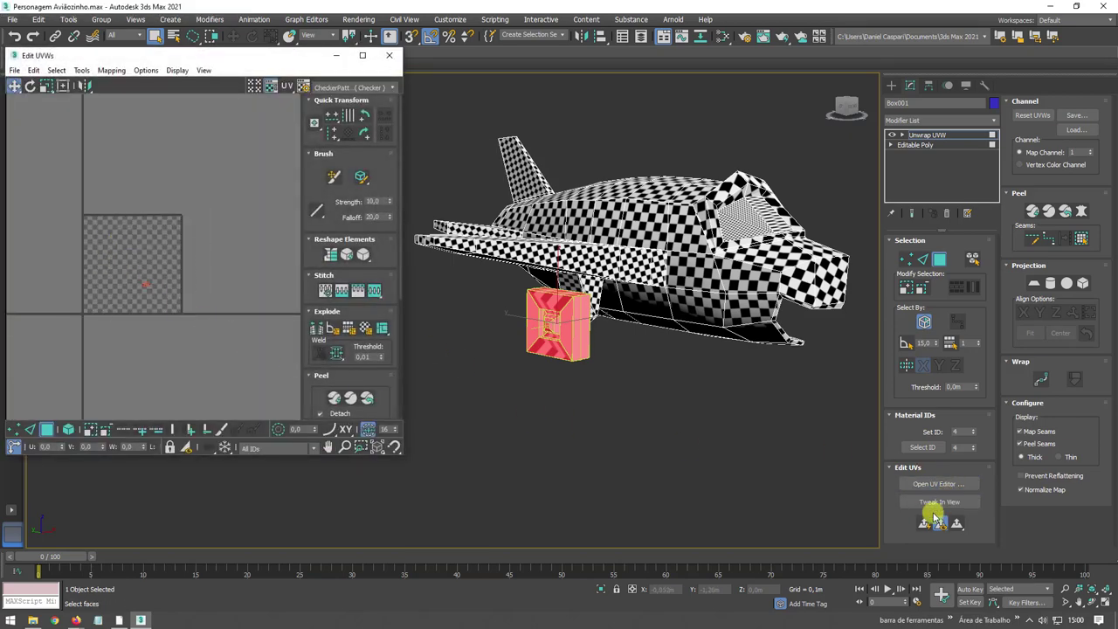
- Apply a quick planar map to all faces of the box below the wing, with element selection on
{"action": "scroll", "coordinate": [174, 303], "scroll_direction": "down", "scroll_amount": 5}
{"action": "left_click", "coordinate": [66, 431]}
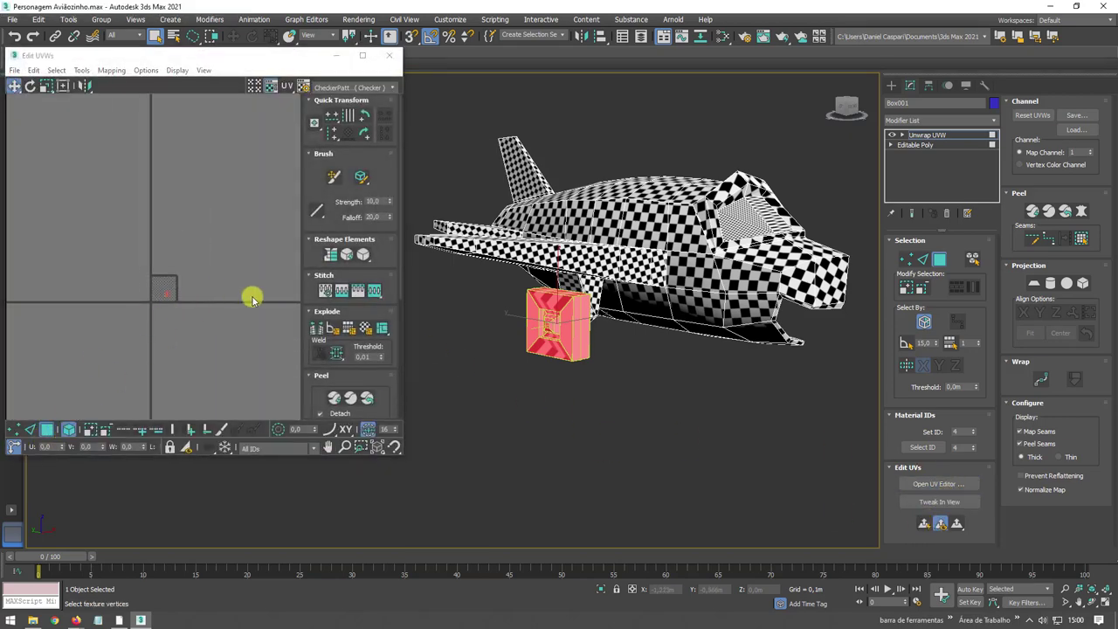
{"action": "left_click", "coordinate": [932, 524]}
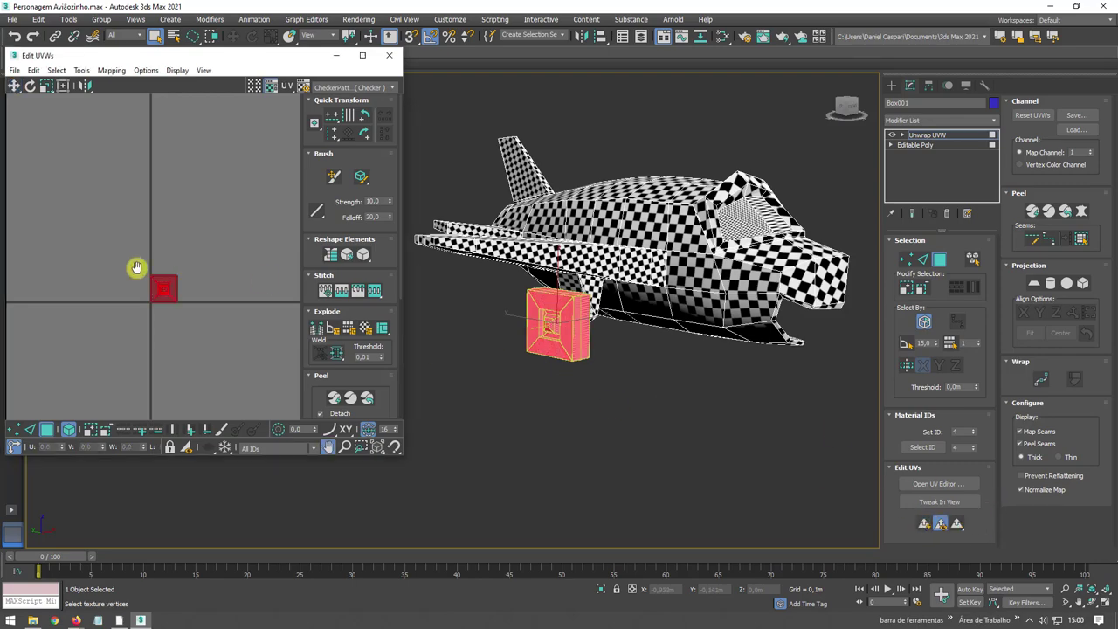
- Apply Normal Mapping with the Box Mapping option to the outer side faces of the box below the wing
{"action": "scroll", "coordinate": [137, 270], "scroll_direction": "up", "scroll_amount": 6}
{"action": "scroll", "coordinate": [542, 345], "scroll_direction": "up", "scroll_amount": 8}
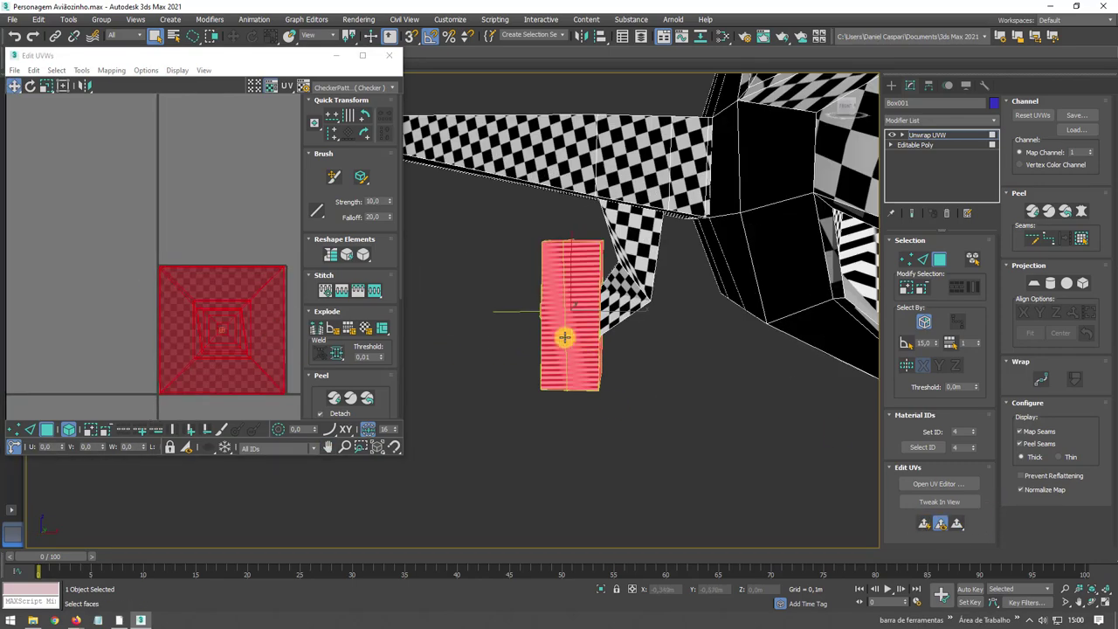
{"action": "middle_click_drag", "start_coordinate": [564, 335], "coordinate": [583, 358], "text": "alt"}
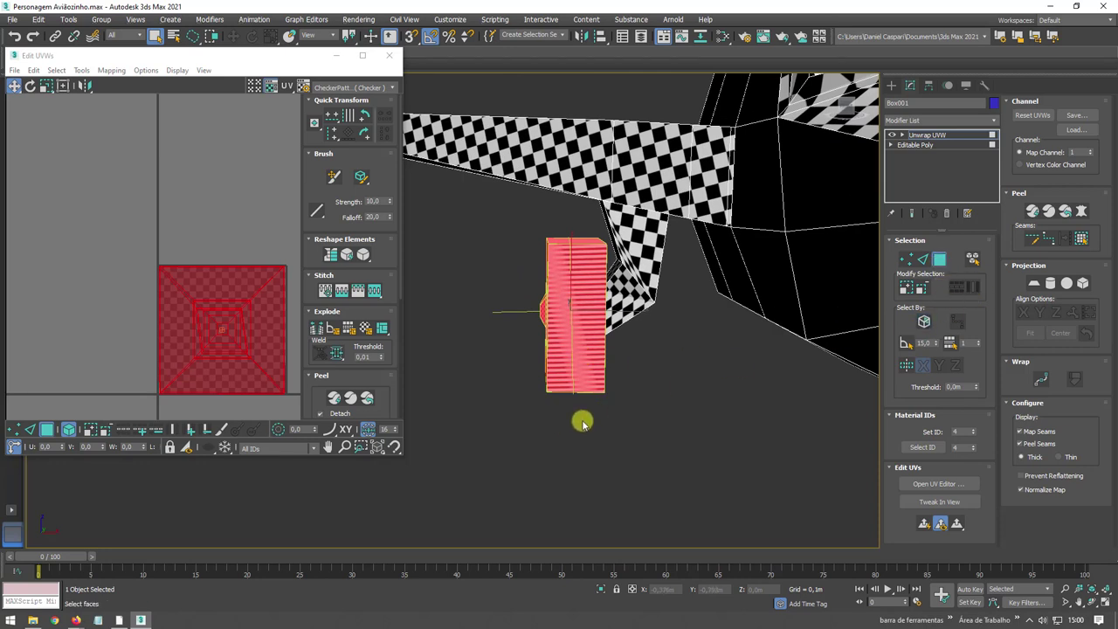
{"action": "left_click", "coordinate": [596, 275]}
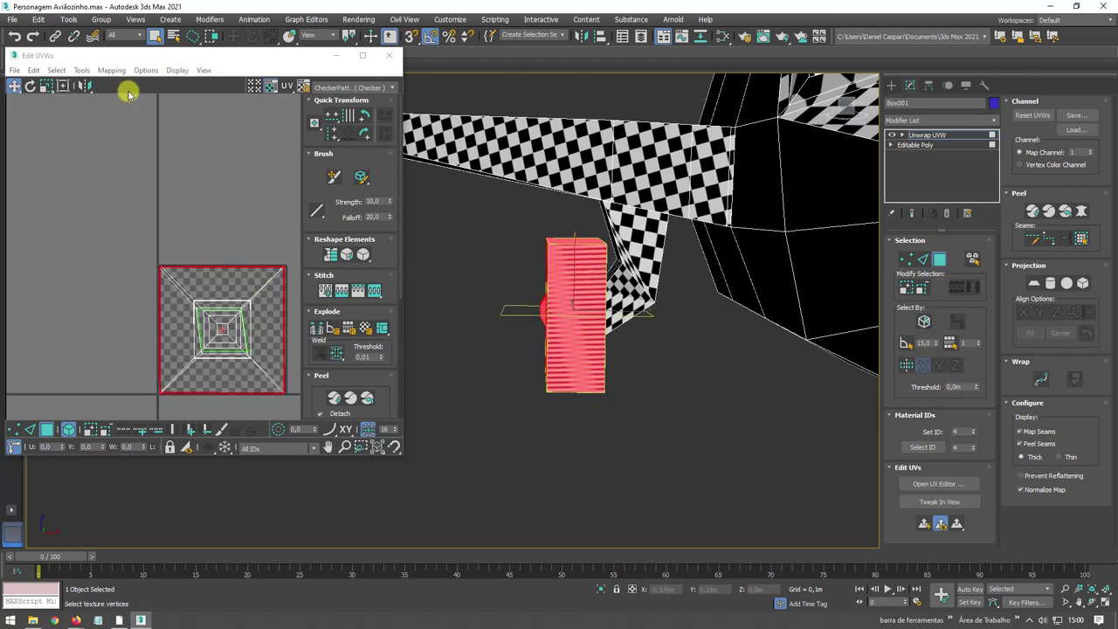
{"action": "left_click", "coordinate": [111, 70]}
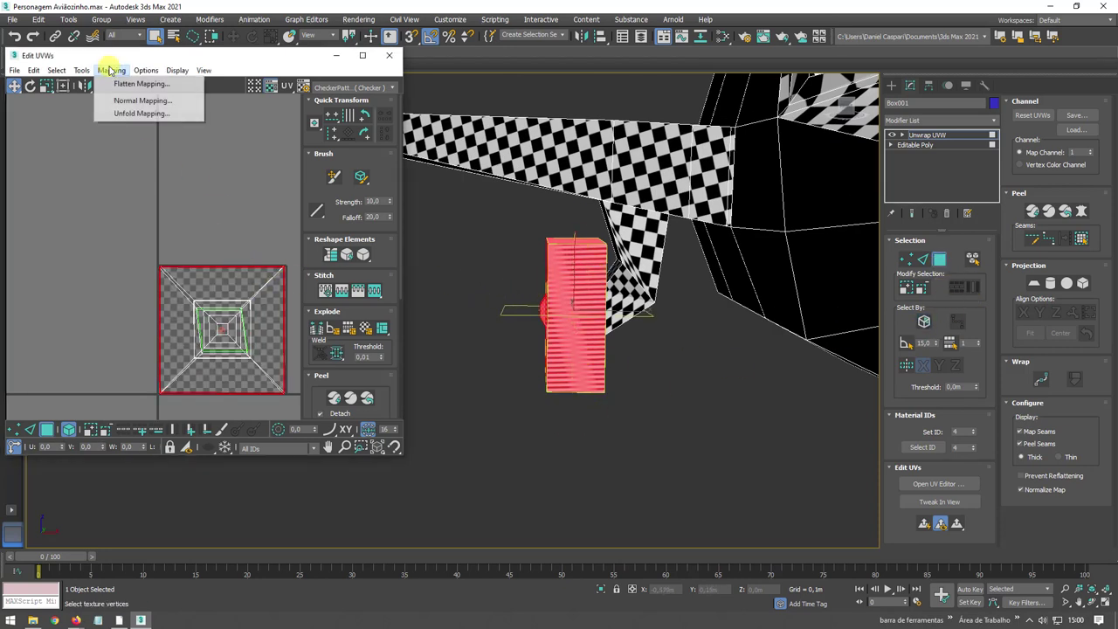
{"action": "left_click", "coordinate": [138, 101]}
{"action": "left_click", "coordinate": [79, 45]}
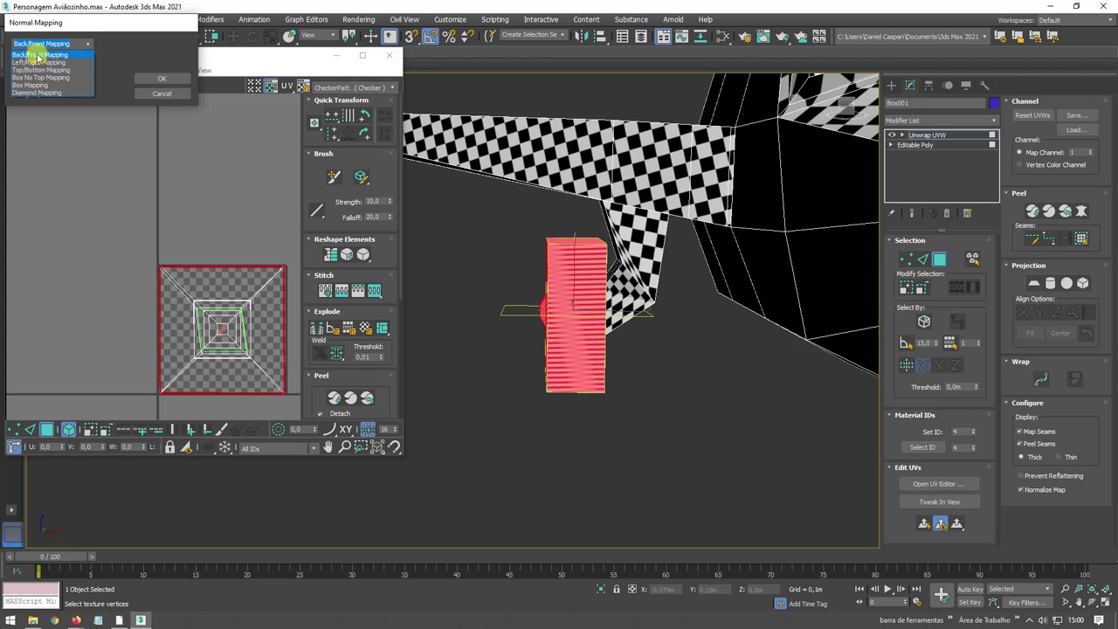
{"action": "left_click", "coordinate": [29, 85]}
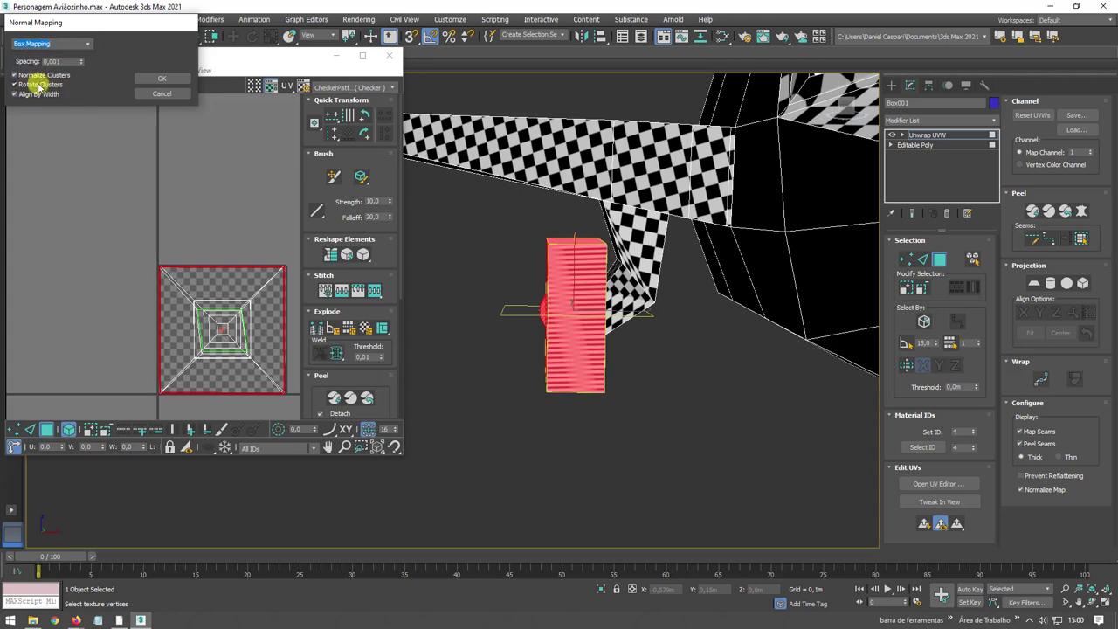
{"action": "left_click", "coordinate": [165, 77]}
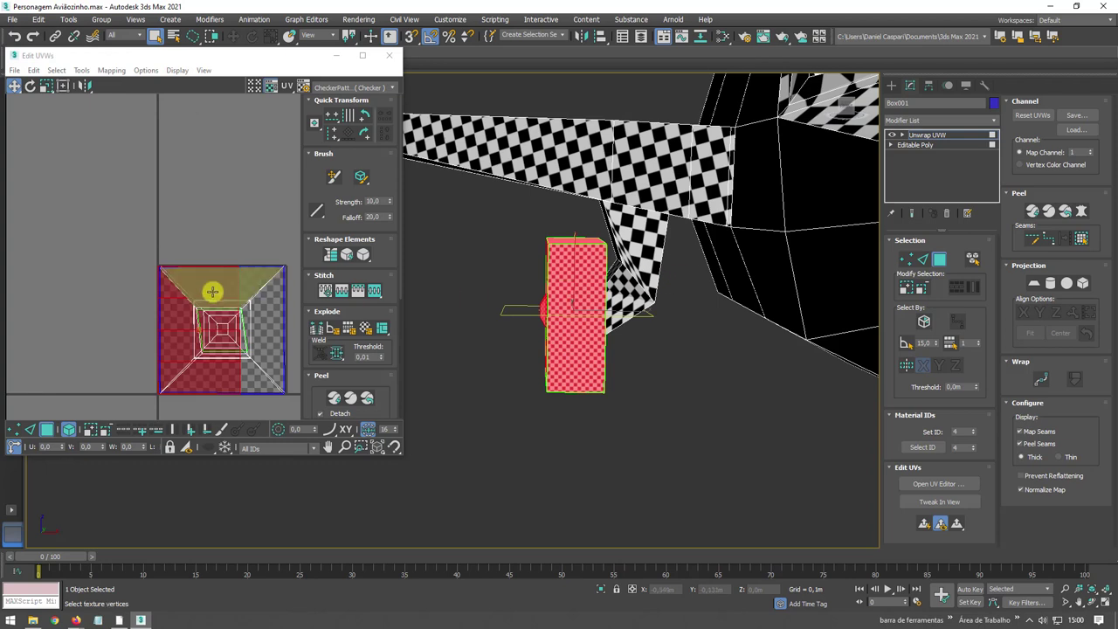
- Move the box's side-face UV strip out of the UV tile, clear of the planar-mapped shell
{"action": "left_click_drag", "start_coordinate": [218, 289], "coordinate": [87, 160]}
{"action": "middle_click_drag", "start_coordinate": [137, 236], "coordinate": [210, 260]}
{"action": "scroll", "coordinate": [208, 261], "scroll_direction": "down", "scroll_amount": 3}
{"action": "left_click", "coordinate": [210, 178]}
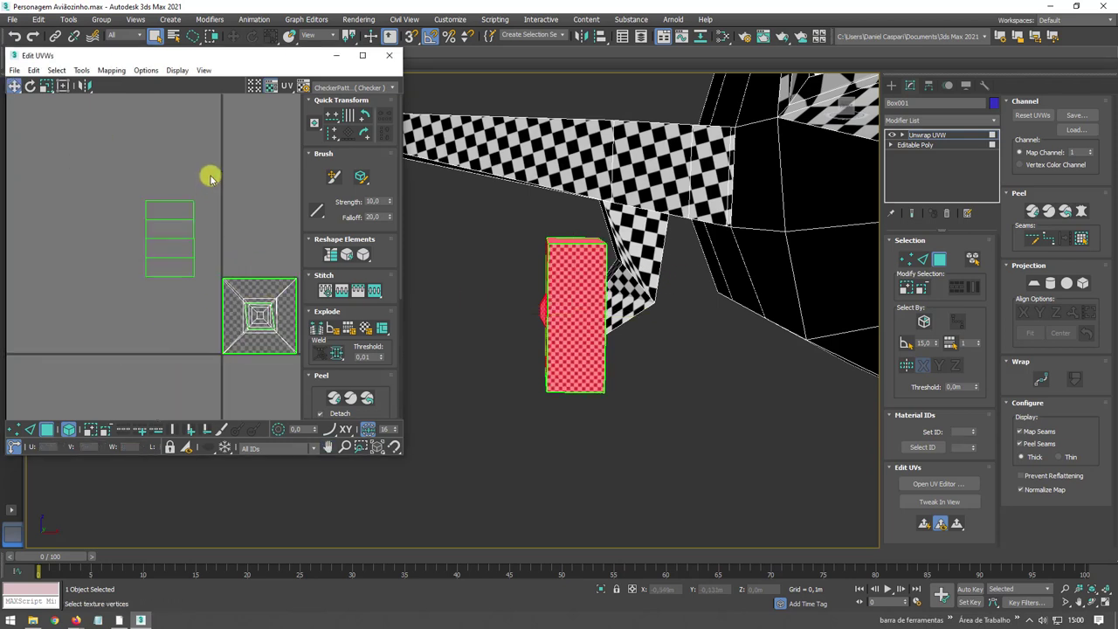
- Relax the box's side-face UV strip by polygon angles
{"action": "scroll", "coordinate": [115, 317], "scroll_direction": "down", "scroll_amount": 3}
{"action": "left_click_drag", "start_coordinate": [82, 207], "coordinate": [237, 371]}
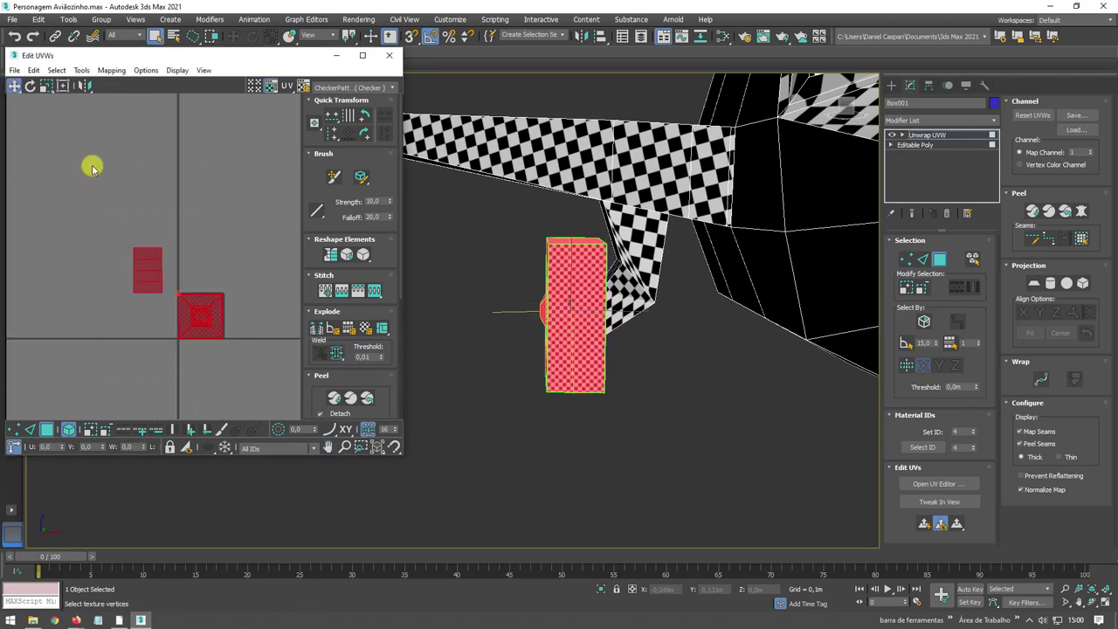
{"action": "left_click", "coordinate": [139, 269]}
{"action": "left_click", "coordinate": [82, 70]}
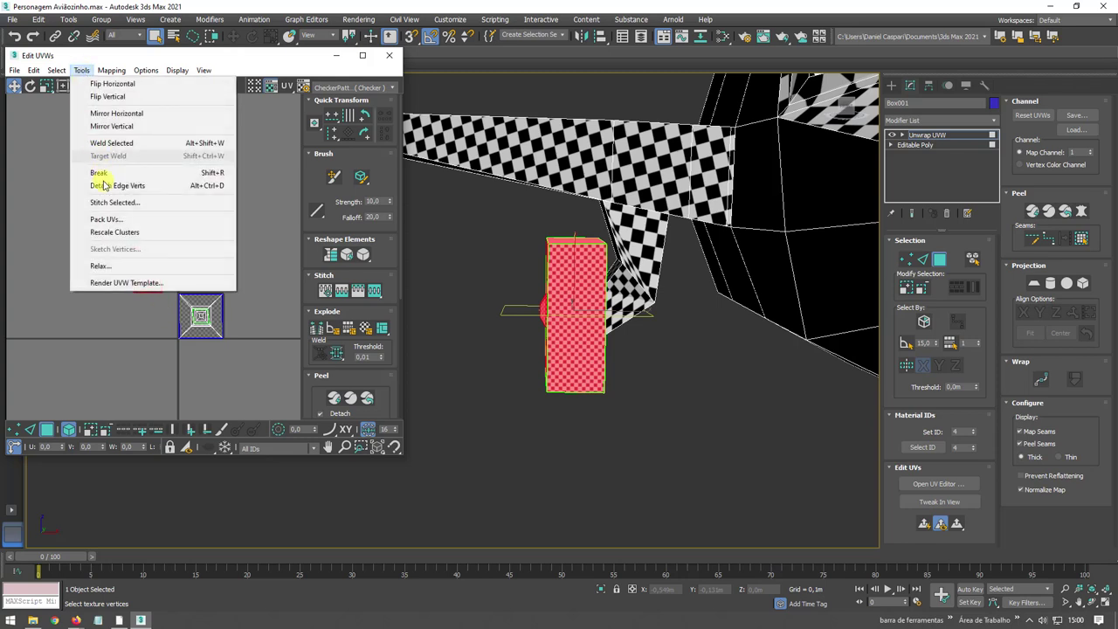
{"action": "left_click", "coordinate": [112, 251]}
{"action": "left_click", "coordinate": [291, 189]}
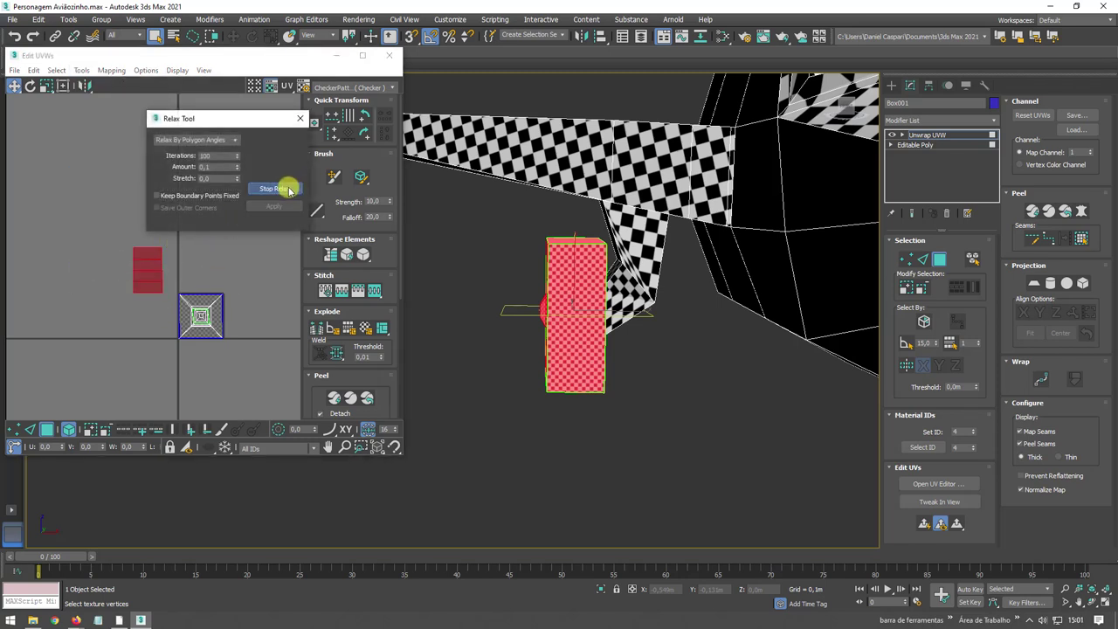
{"action": "left_click", "coordinate": [288, 190]}
{"action": "left_click", "coordinate": [301, 118]}
- Spread the side-face UV strip's rectangles apart as separate shells
{"action": "scroll", "coordinate": [145, 250], "scroll_direction": "up", "scroll_amount": 4}
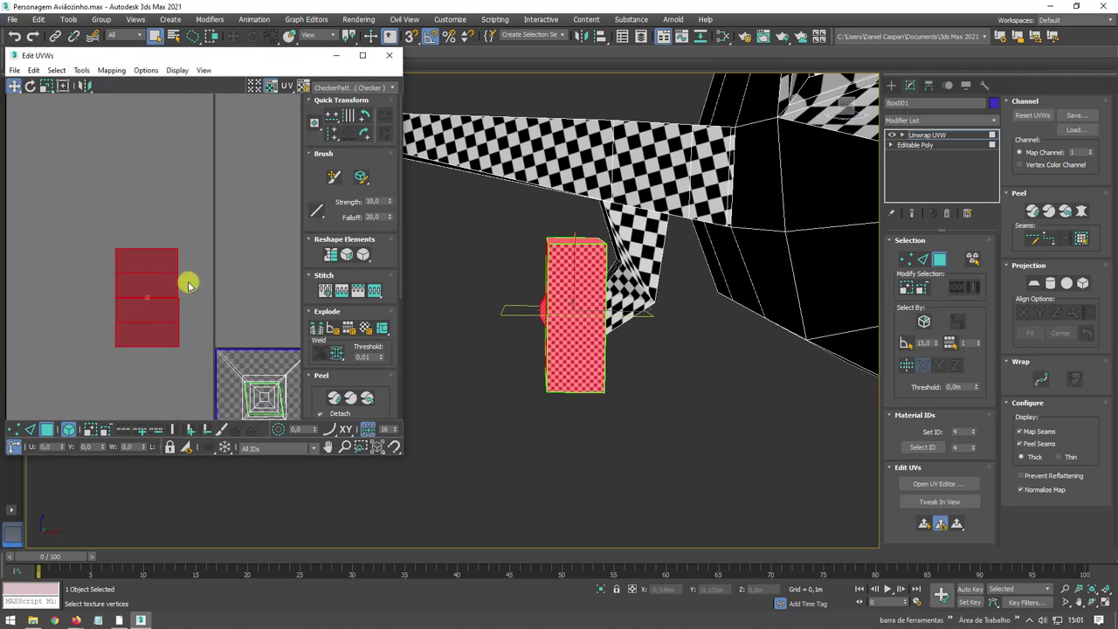
{"action": "left_click", "coordinate": [166, 165]}
{"action": "left_click_drag", "start_coordinate": [166, 165], "coordinate": [169, 156]}
{"action": "left_click_drag", "start_coordinate": [155, 257], "coordinate": [193, 244]}
{"action": "left_click_drag", "start_coordinate": [148, 308], "coordinate": [257, 296]}
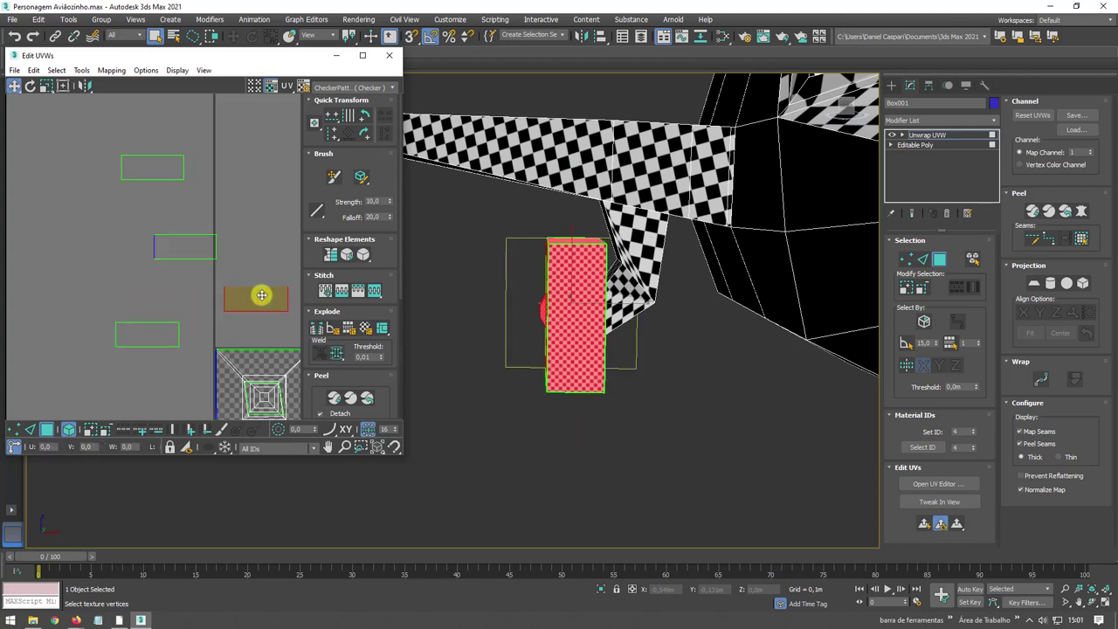
- Stitch one separated side-face rectangle onto the free short edge of the middle rectangle
{"action": "left_click", "coordinate": [31, 429]}
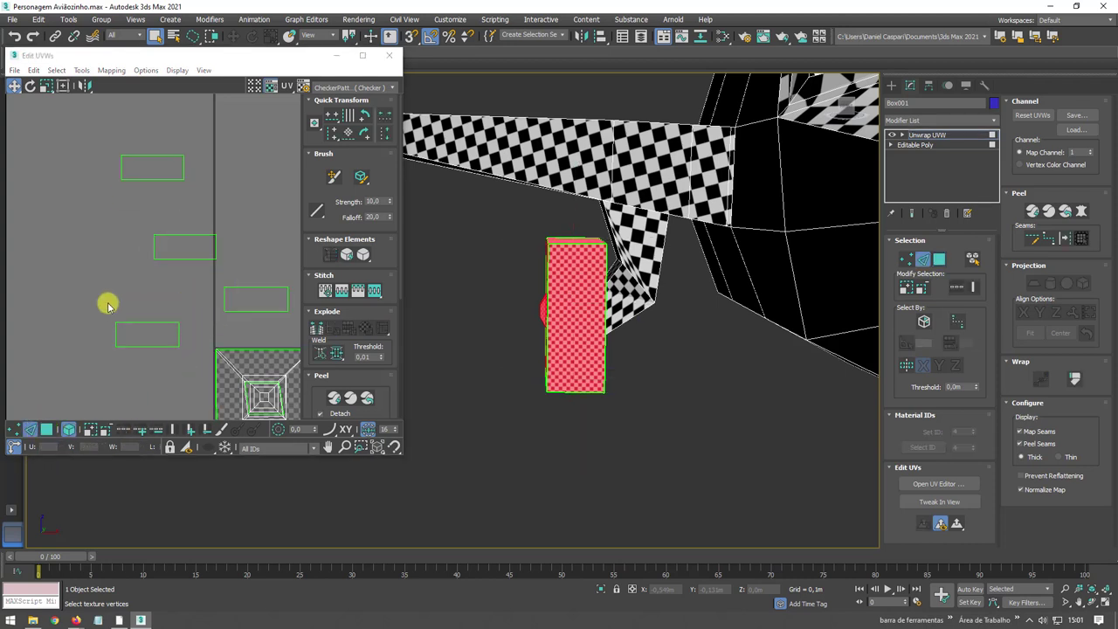
{"action": "left_click", "coordinate": [154, 246]}
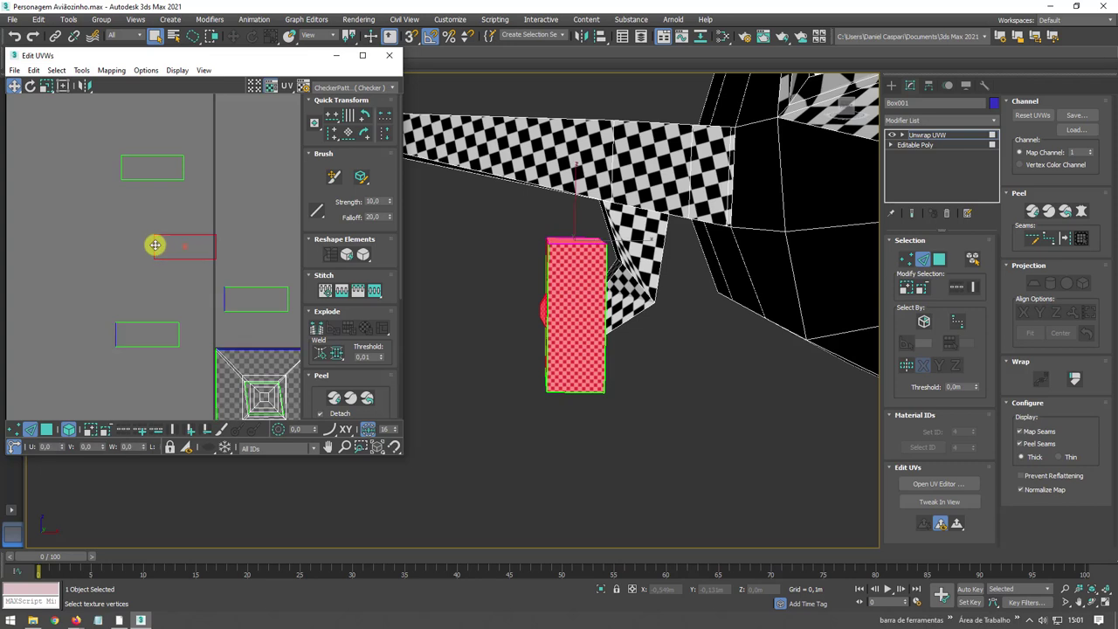
{"action": "left_click", "coordinate": [69, 429]}
{"action": "left_click", "coordinate": [95, 265]}
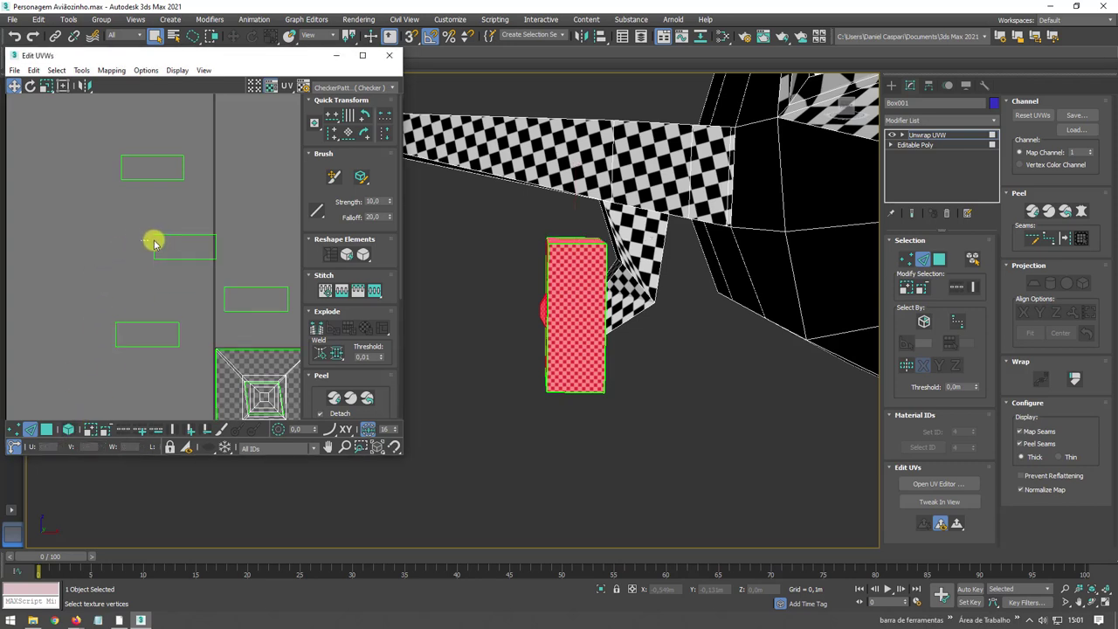
{"action": "left_click", "coordinate": [155, 244]}
{"action": "left_click", "coordinate": [81, 70]}
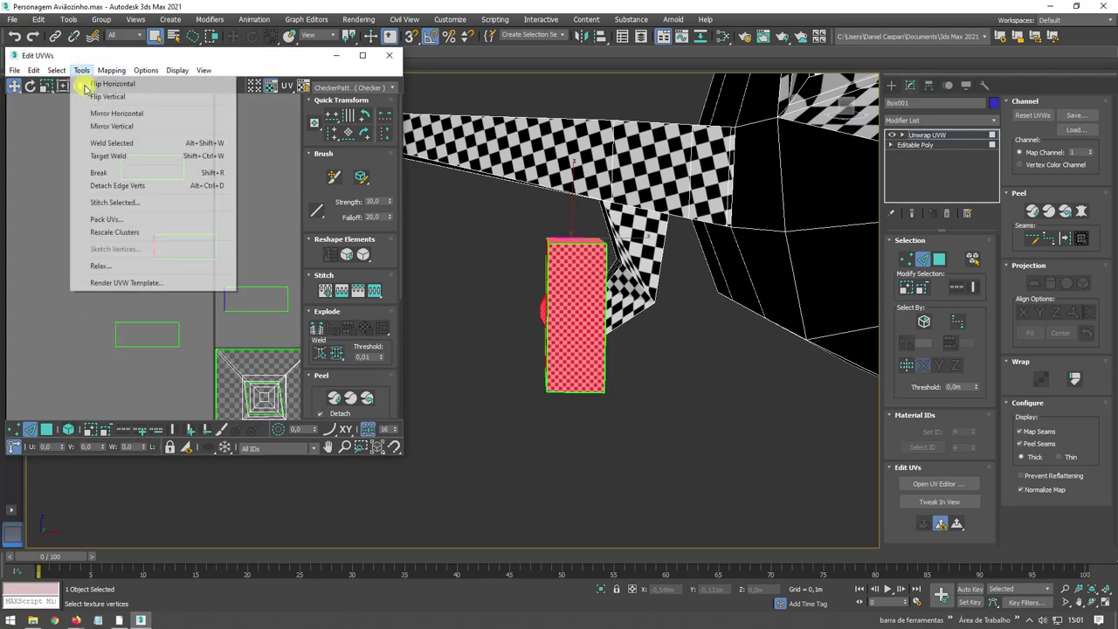
{"action": "left_click", "coordinate": [122, 199]}
{"action": "left_click", "coordinate": [127, 70]}
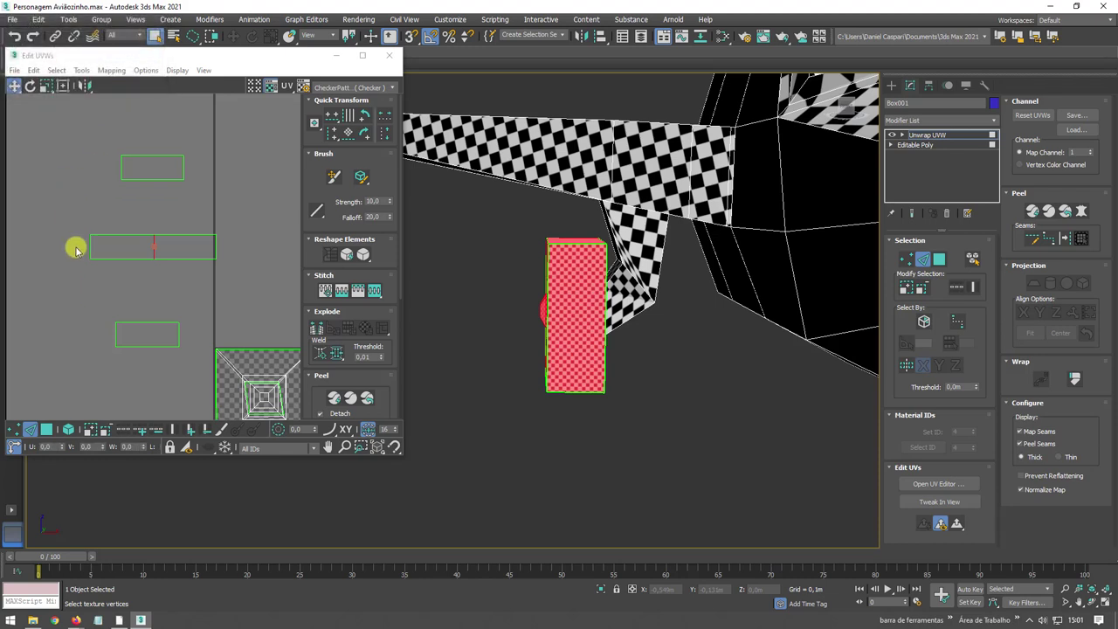
- Stitch the two remaining side-face rectangles onto the ends of the joined pair to form one continuous strip
{"action": "left_click", "coordinate": [82, 69]}
{"action": "left_click", "coordinate": [114, 182]}
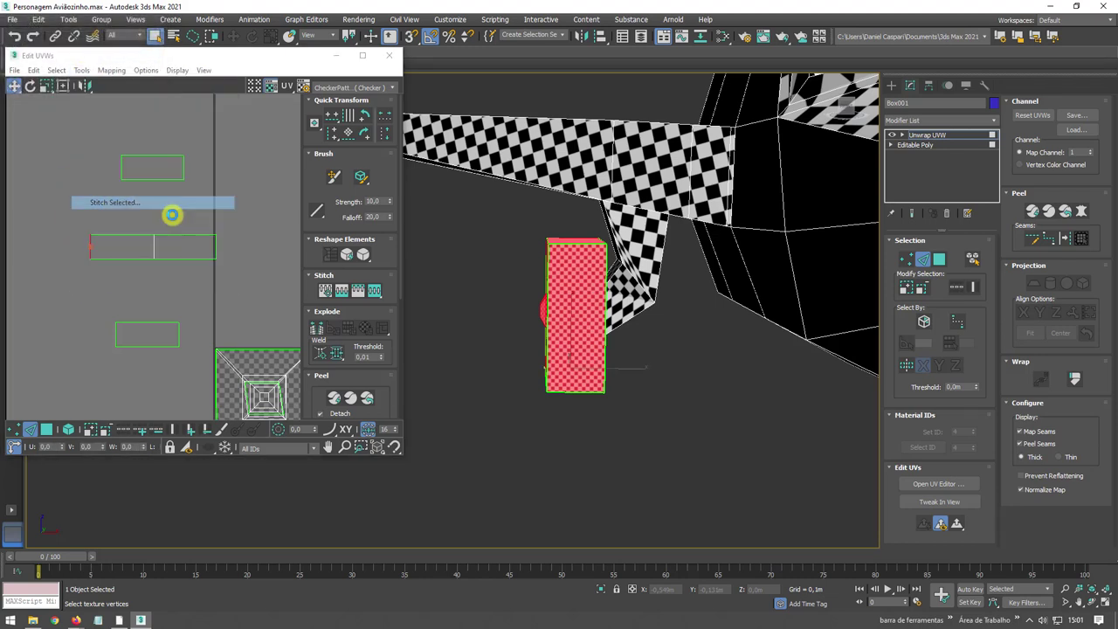
{"action": "left_click", "coordinate": [131, 58]}
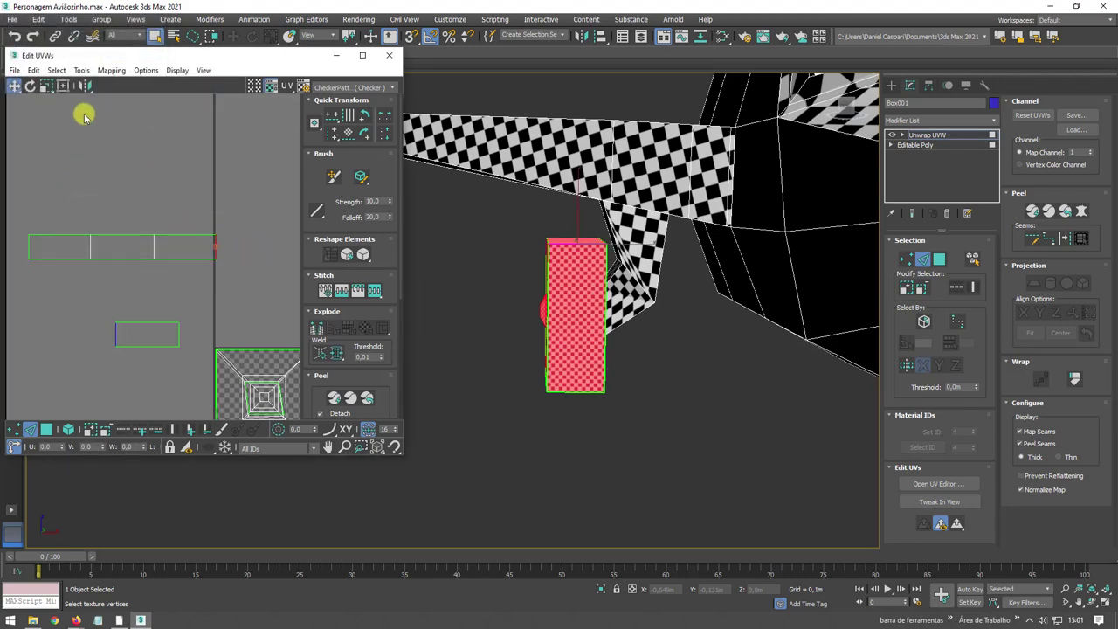
{"action": "left_click", "coordinate": [80, 70]}
{"action": "left_click", "coordinate": [121, 208]}
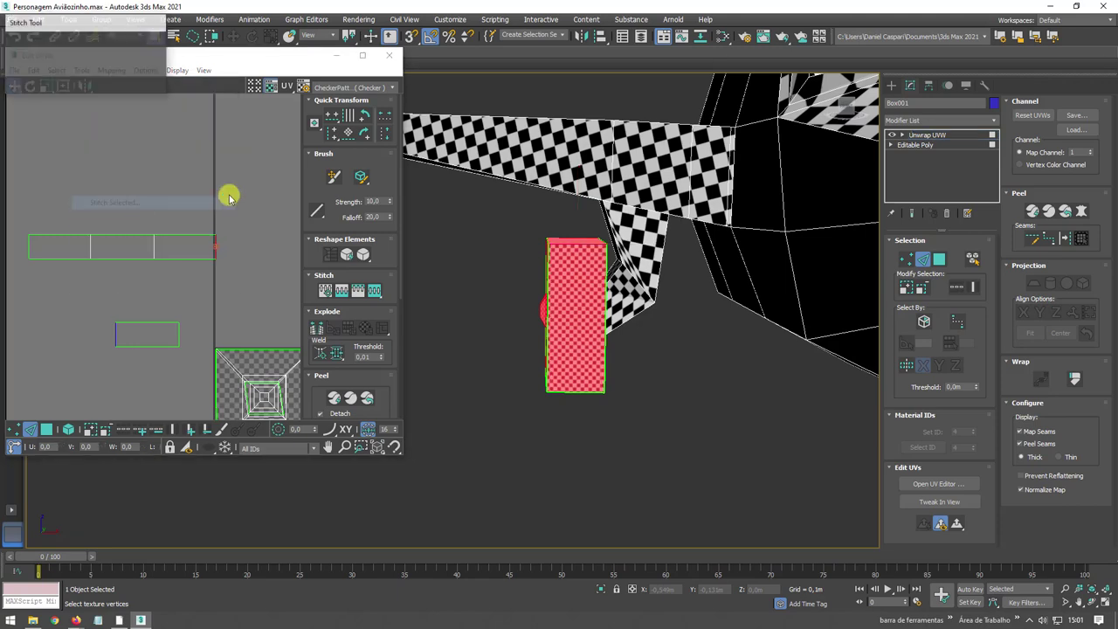
{"action": "left_click", "coordinate": [144, 56]}
- Scale the side strip and the square shell down together to about half size and move them onto the UV tile
{"action": "scroll", "coordinate": [177, 207], "scroll_direction": "down", "scroll_amount": 5}
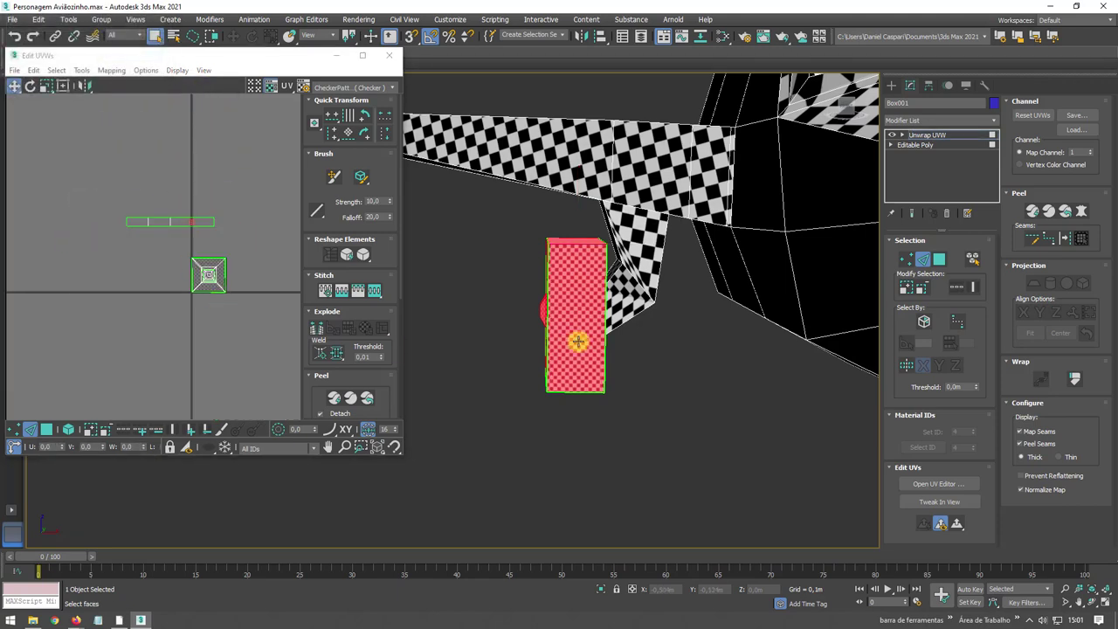
{"action": "middle_click_drag", "start_coordinate": [576, 328], "coordinate": [512, 320], "text": "alt"}
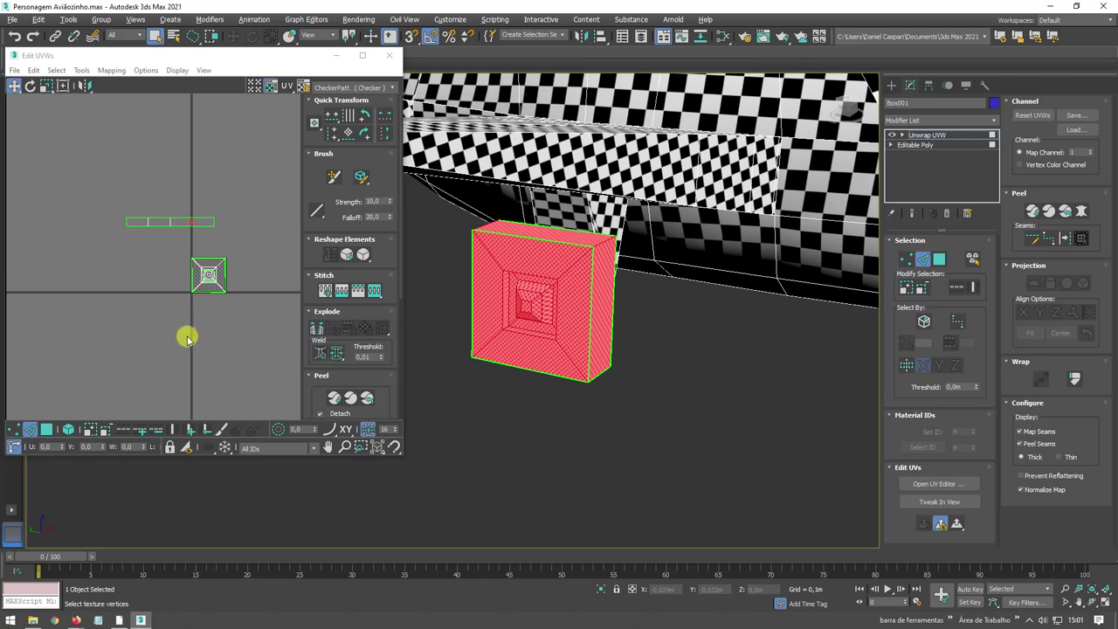
{"action": "left_click_drag", "start_coordinate": [52, 221], "coordinate": [141, 220]}
{"action": "scroll", "coordinate": [204, 294], "scroll_direction": "up", "scroll_amount": 3}
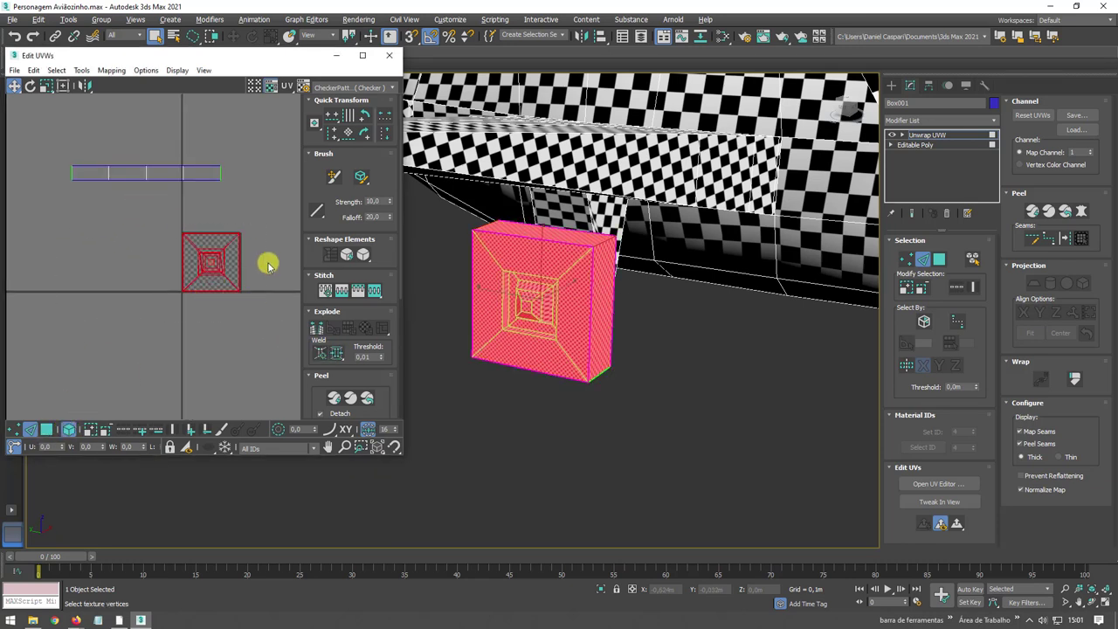
{"action": "left_click_drag", "start_coordinate": [293, 317], "coordinate": [37, 129]}
{"action": "left_click", "coordinate": [51, 425]}
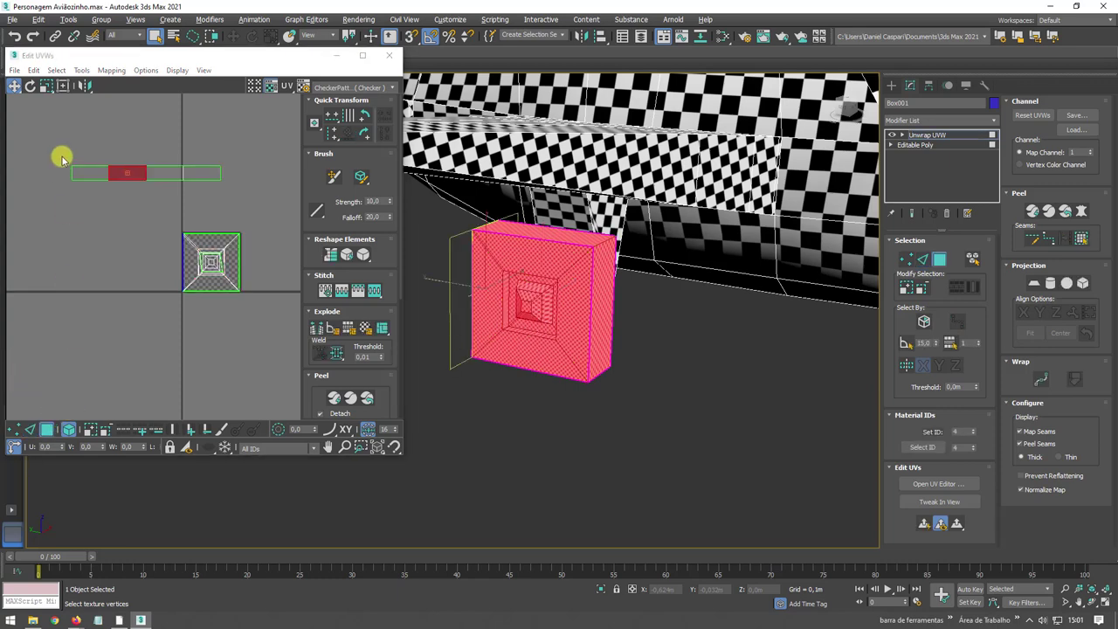
{"action": "left_click_drag", "start_coordinate": [294, 344], "coordinate": [50, 117]}
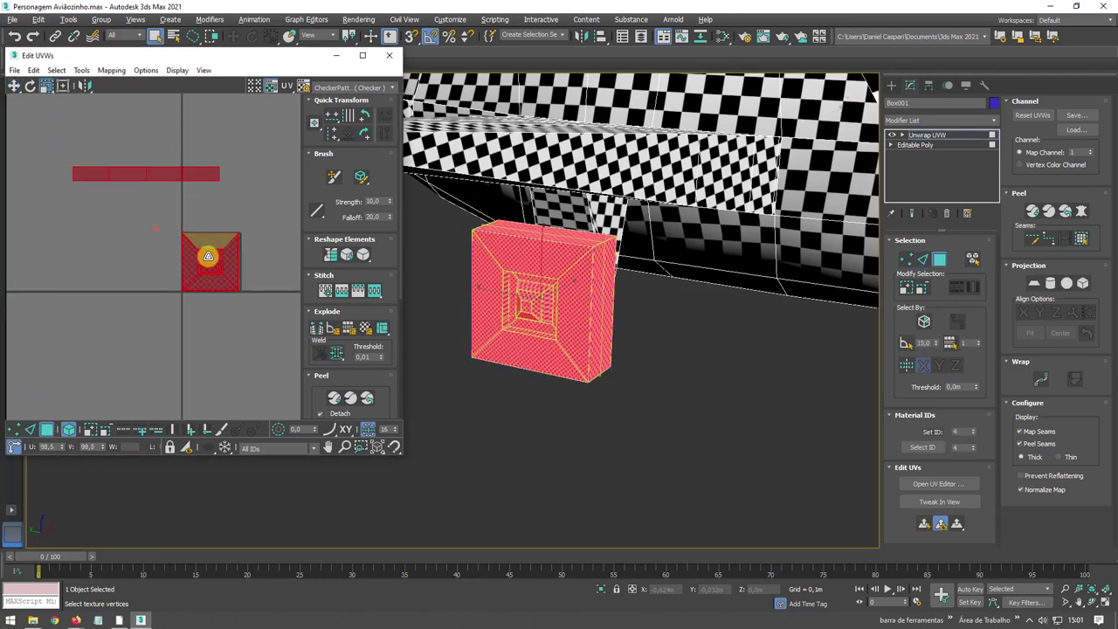
{"action": "left_click_drag", "start_coordinate": [208, 256], "coordinate": [215, 315]}
{"action": "left_click", "coordinate": [14, 85]}
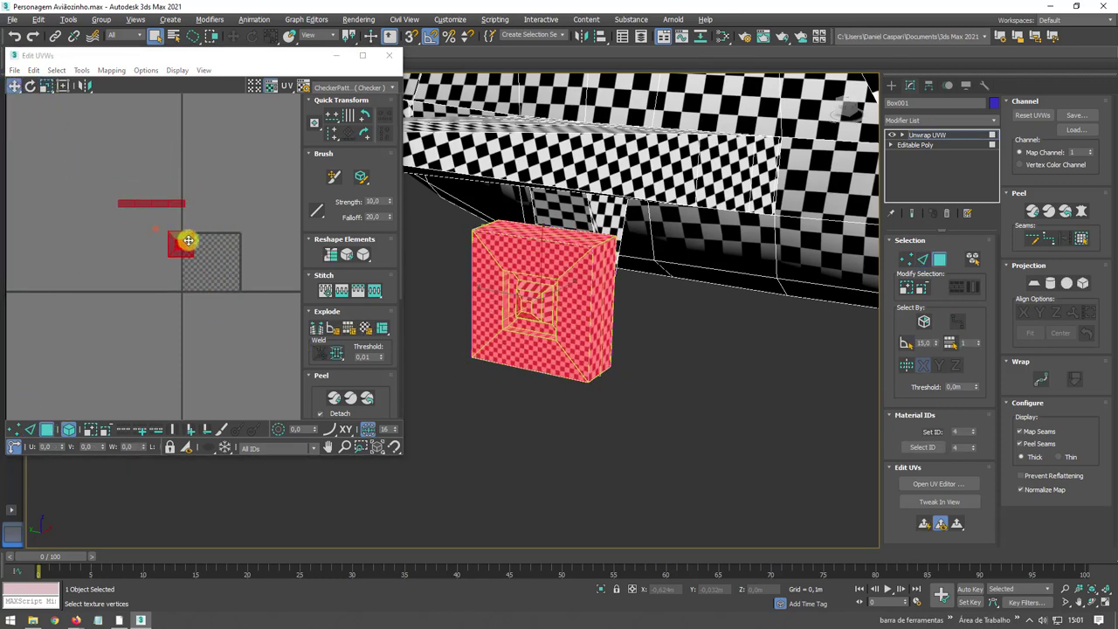
{"action": "left_click_drag", "start_coordinate": [188, 240], "coordinate": [214, 250]}
- Scale the side strip down to fit the UV tile's width and place it along the tile's upper edge
{"action": "left_click", "coordinate": [47, 87]}
{"action": "scroll", "coordinate": [195, 195], "scroll_direction": "up", "scroll_amount": 4}
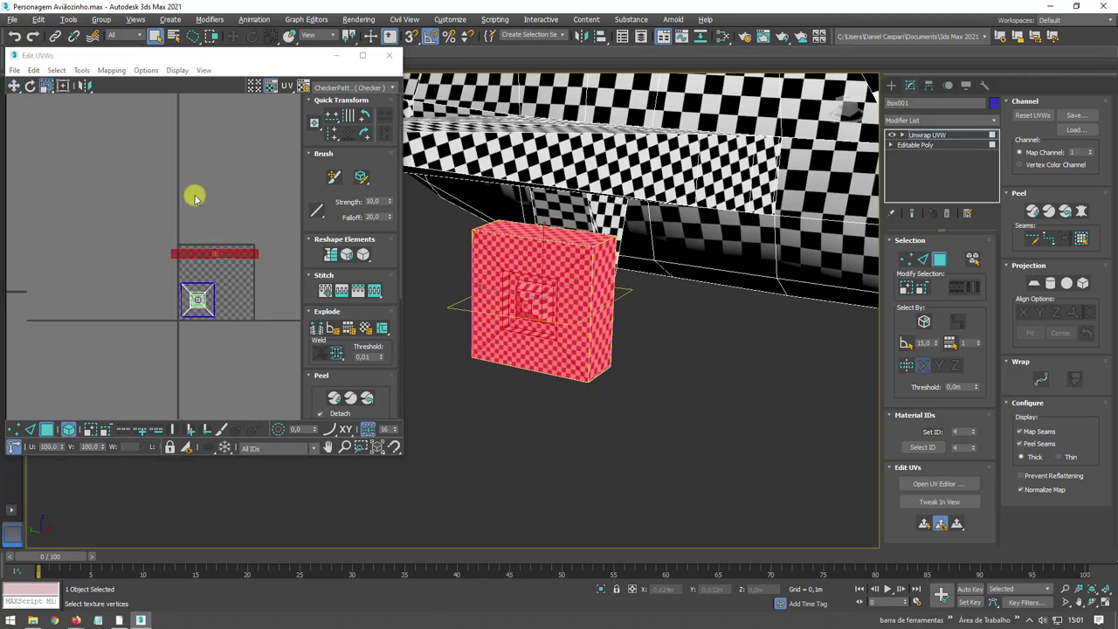
{"action": "left_click_drag", "start_coordinate": [212, 315], "coordinate": [219, 336]}
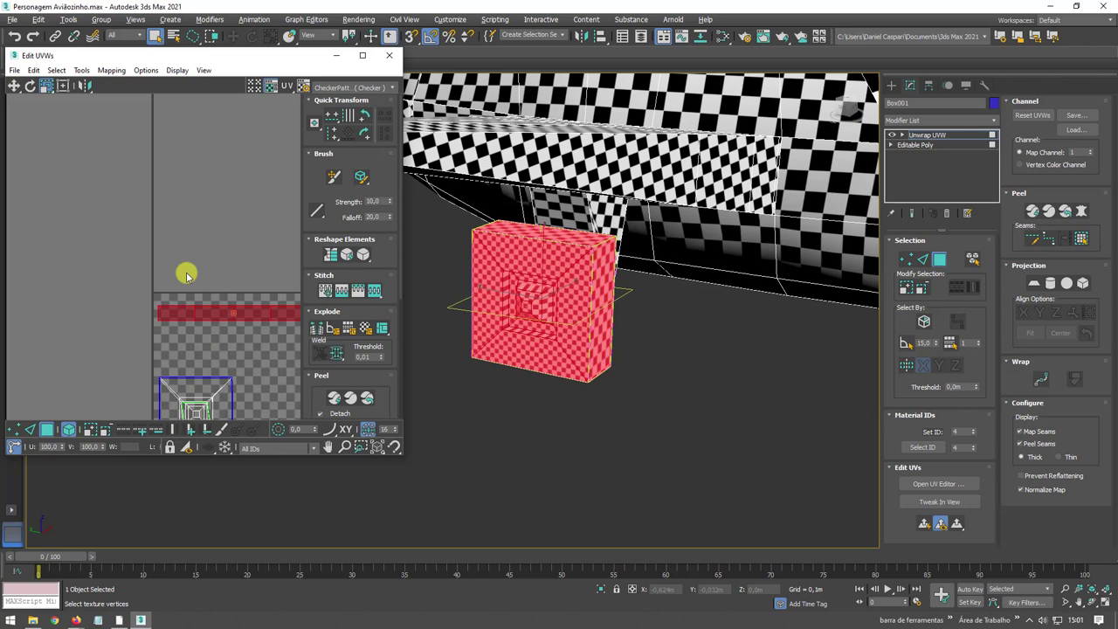
{"action": "left_click", "coordinate": [13, 85]}
{"action": "middle_click_drag", "start_coordinate": [219, 335], "coordinate": [179, 265]}
{"action": "left_click_drag", "start_coordinate": [167, 247], "coordinate": [166, 237]}
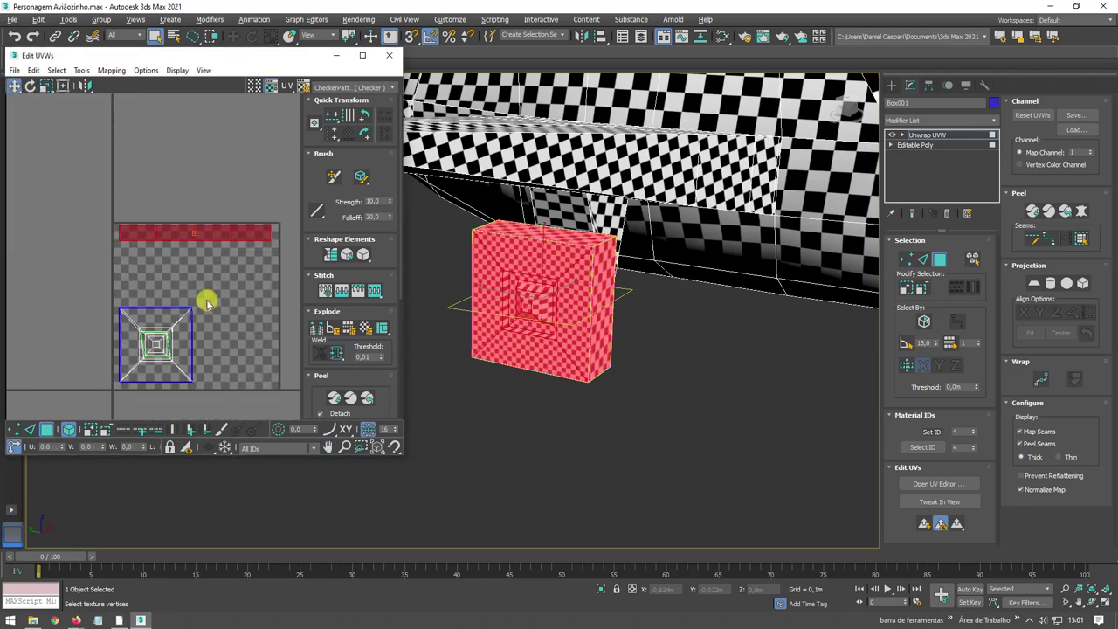
- Enlarge the square shell to about three quarters of the UV tile's width and position it beneath the side strip
{"action": "left_click", "coordinate": [163, 363]}
{"action": "left_click_drag", "start_coordinate": [162, 362], "coordinate": [156, 259]}
{"action": "left_click", "coordinate": [47, 87]}
{"action": "left_click", "coordinate": [13, 86]}
{"action": "scroll", "coordinate": [181, 273], "scroll_direction": "down", "scroll_amount": 4}
{"action": "scroll", "coordinate": [239, 271], "scroll_direction": "down", "scroll_amount": 2}
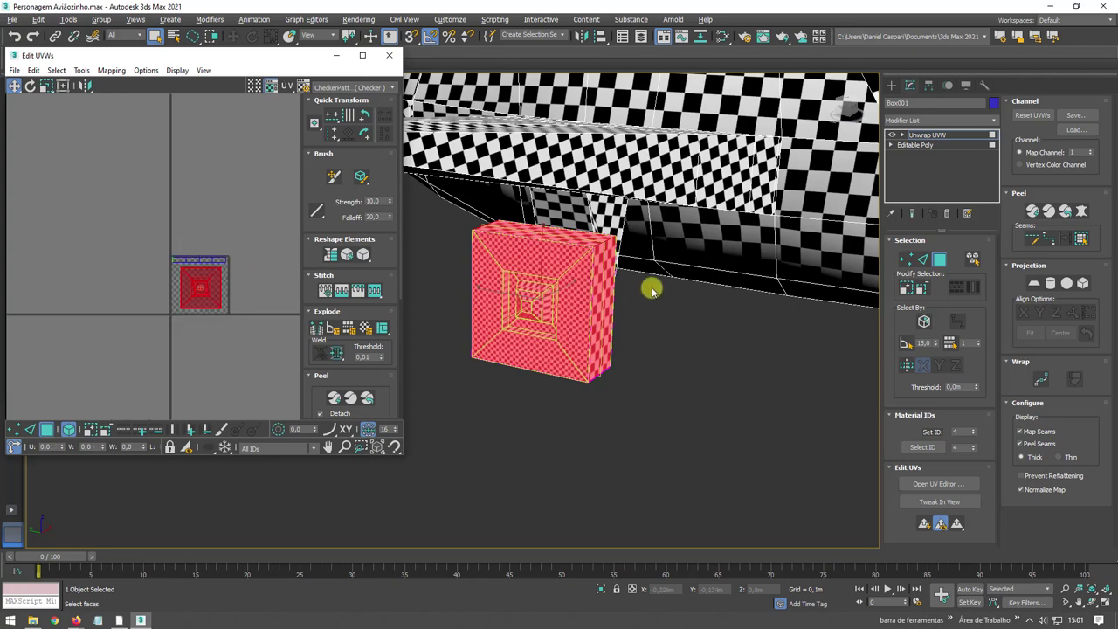
- Collapse the unwrapped airplane to an Editable Poly
{"action": "right_click", "coordinate": [575, 274]}
{"action": "mouse_move", "coordinate": [673, 402]}
{"action": "left_click", "coordinate": [708, 406]}
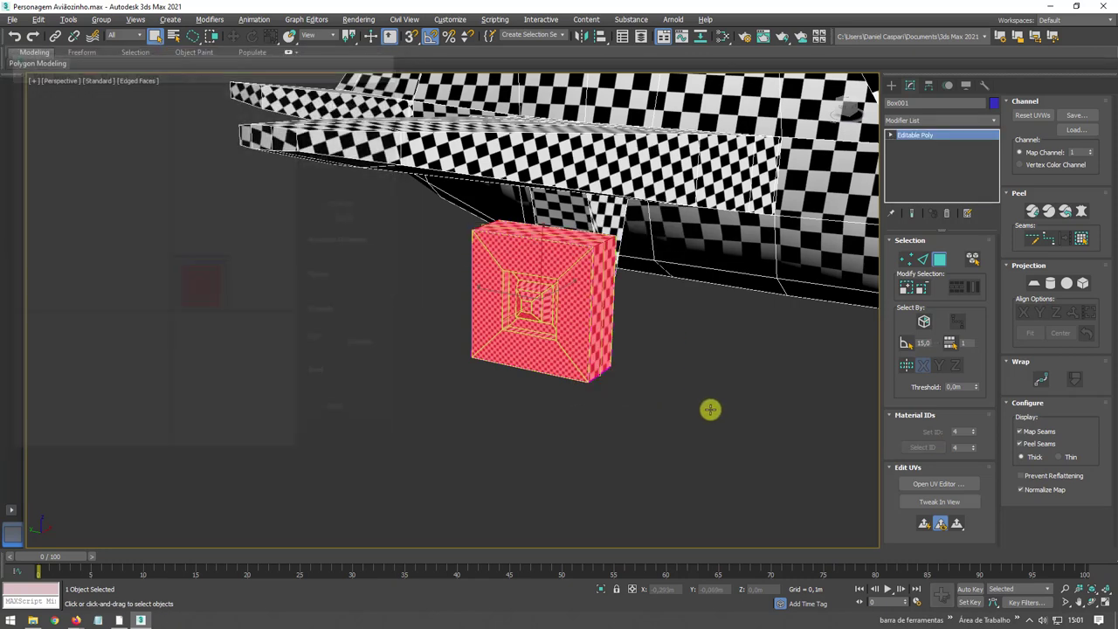
- Mirror the half airplane with a Symmetry modifier on the X axis with Flip enabled, and collapse it to an Editable Poly
{"action": "middle_click_drag", "start_coordinate": [710, 410], "coordinate": [598, 399], "text": "alt"}
{"action": "scroll", "coordinate": [597, 398], "scroll_direction": "down", "scroll_amount": 4}
{"action": "scroll", "coordinate": [611, 384], "scroll_direction": "up", "scroll_amount": 5}
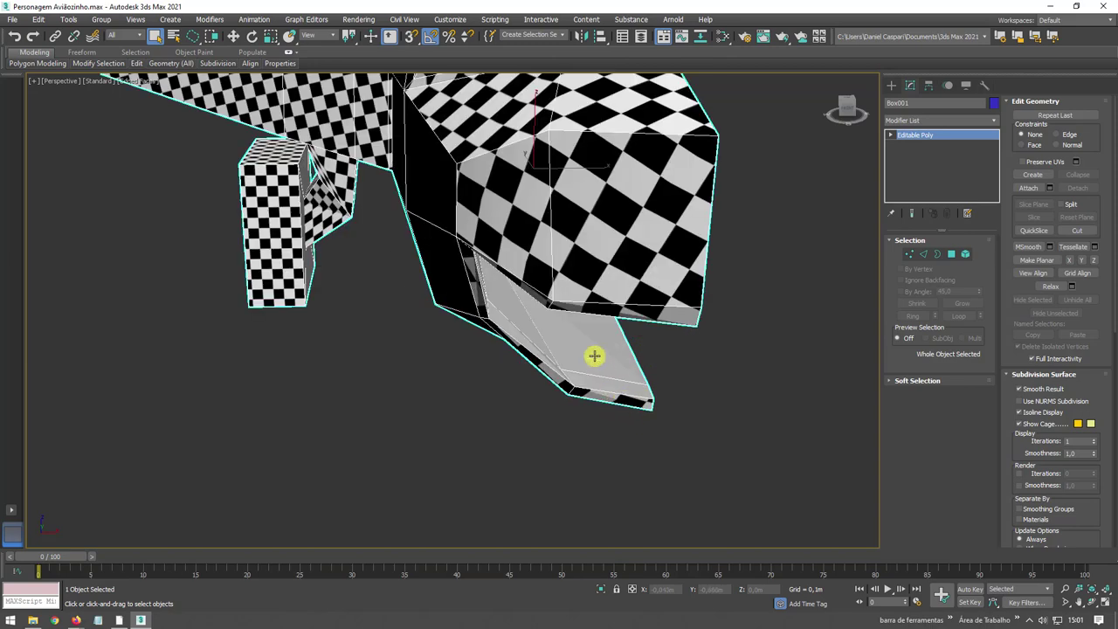
{"action": "scroll", "coordinate": [583, 349], "scroll_direction": "down", "scroll_amount": 4}
{"action": "middle_click_drag", "start_coordinate": [568, 182], "coordinate": [571, 262]}
{"action": "middle_click_drag", "start_coordinate": [571, 262], "coordinate": [602, 374], "text": "alt"}
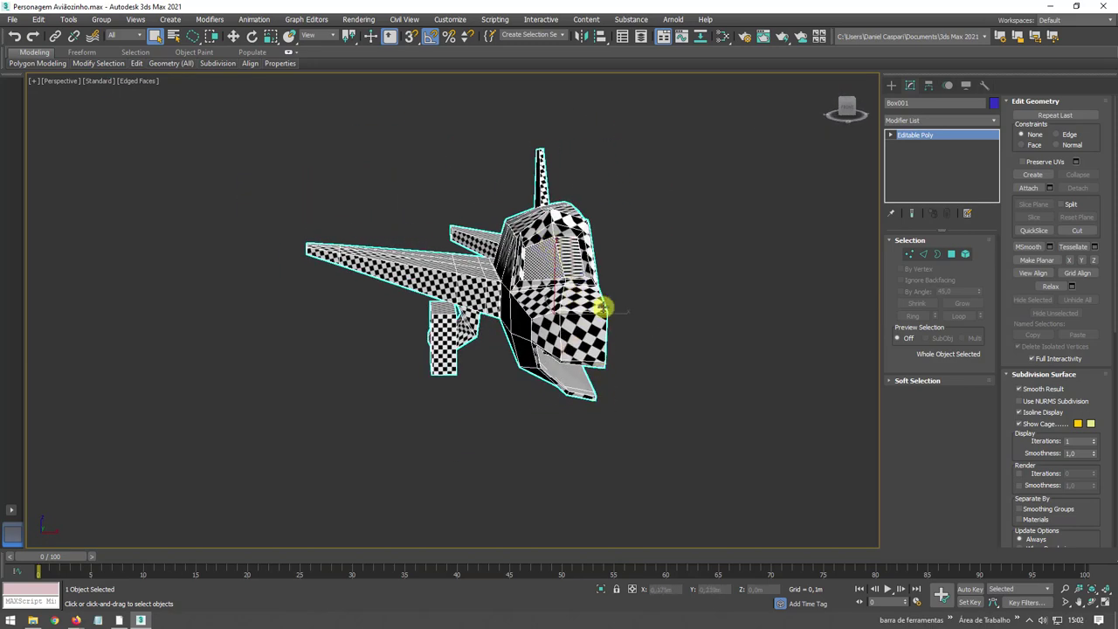
{"action": "left_click", "coordinate": [993, 121]}
{"action": "left_click_drag", "start_coordinate": [993, 154], "coordinate": [993, 456]}
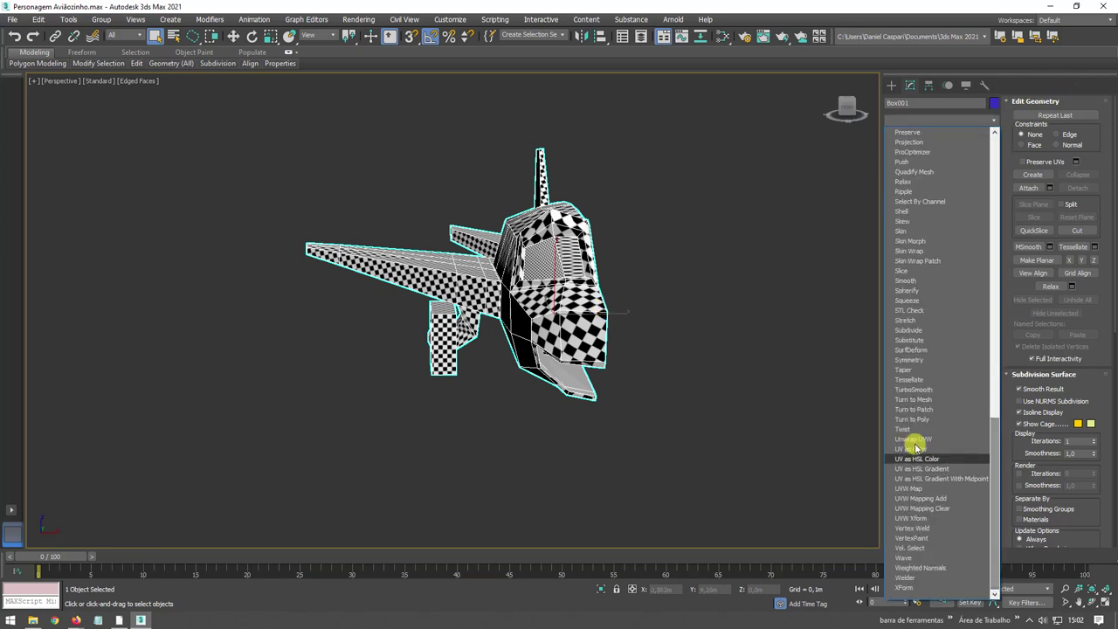
{"action": "left_click", "coordinate": [909, 360]}
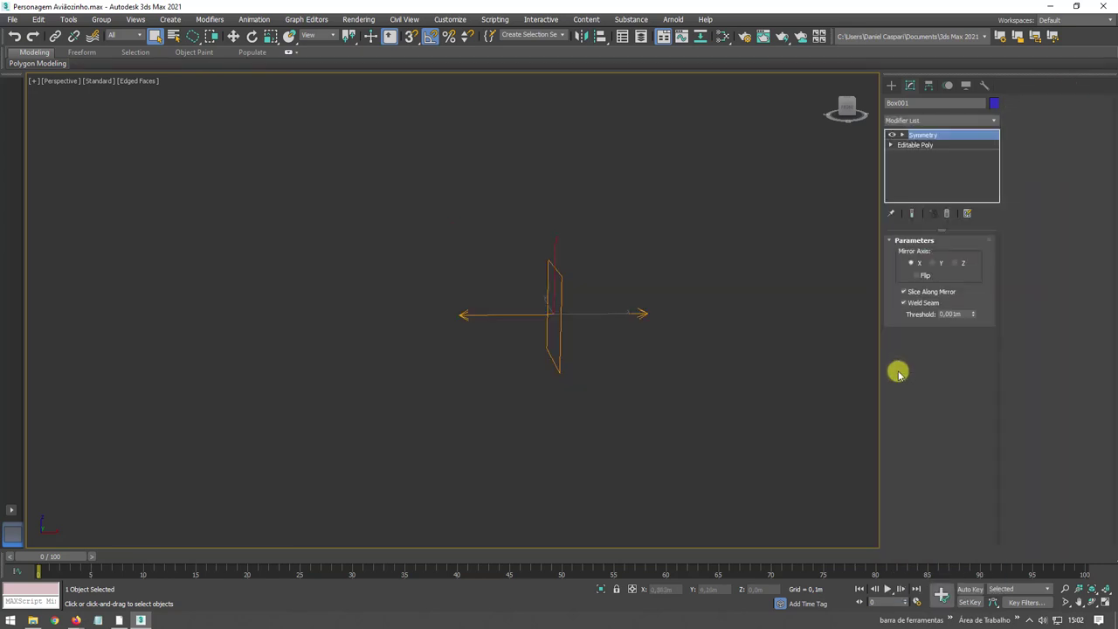
{"action": "left_click", "coordinate": [917, 276]}
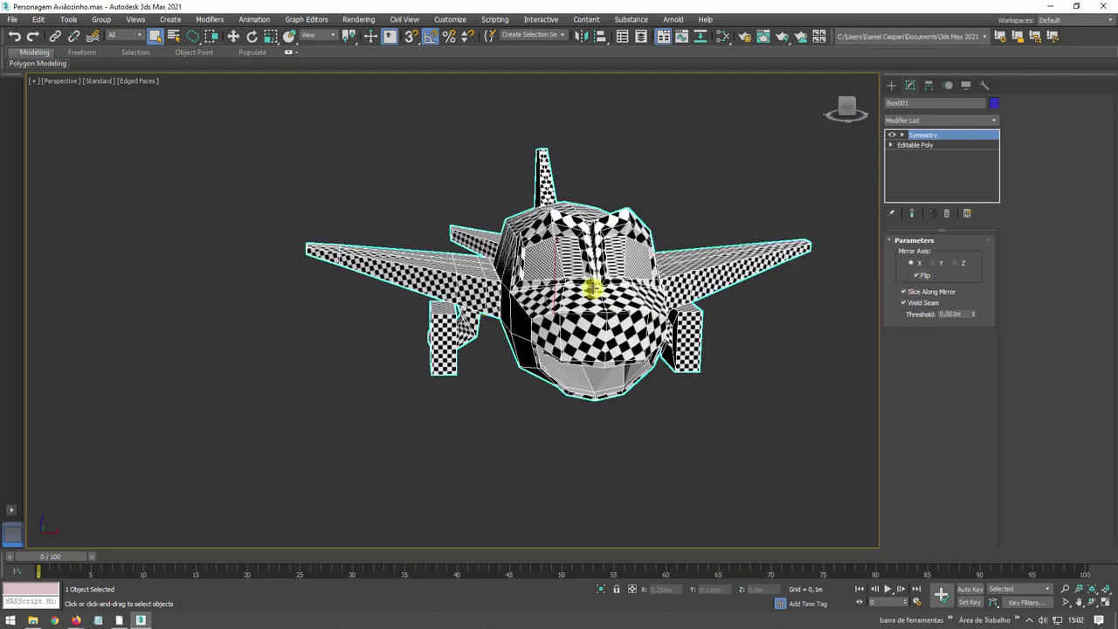
{"action": "right_click", "coordinate": [587, 253]}
{"action": "left_click", "coordinate": [759, 385]}
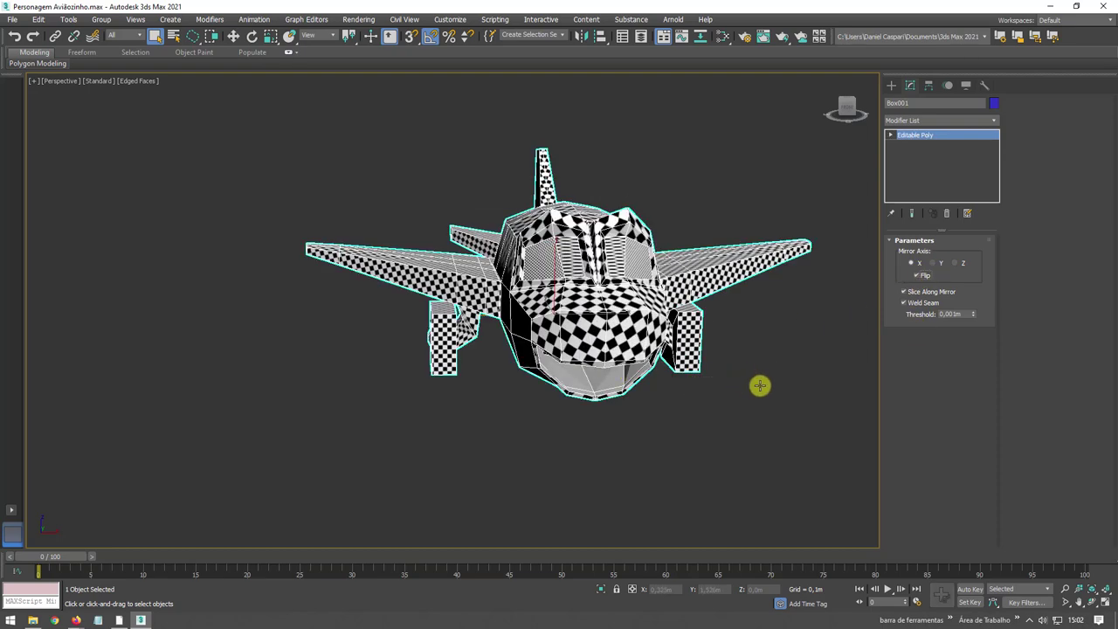
- Select the airplane's front eye polygons by material ID 1
{"action": "left_click", "coordinate": [951, 255]}
{"action": "left_click", "coordinate": [679, 429]}
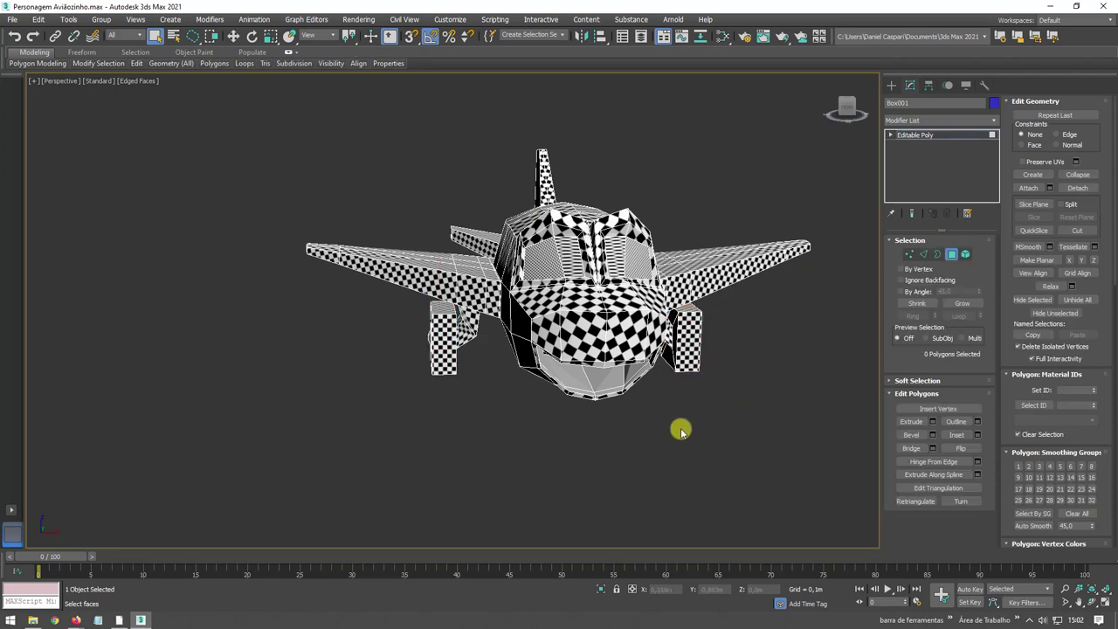
{"action": "middle_click_drag", "start_coordinate": [679, 429], "coordinate": [628, 329], "text": "alt"}
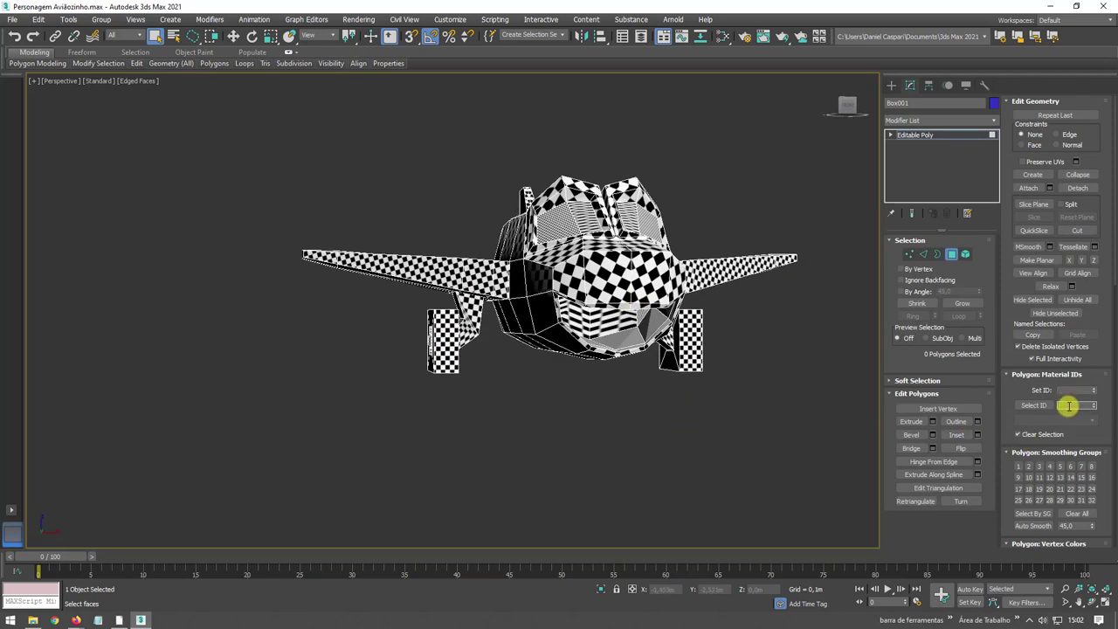
{"action": "left_click", "coordinate": [1036, 406]}
{"action": "middle_click_drag", "start_coordinate": [712, 281], "coordinate": [668, 354], "text": "alt"}
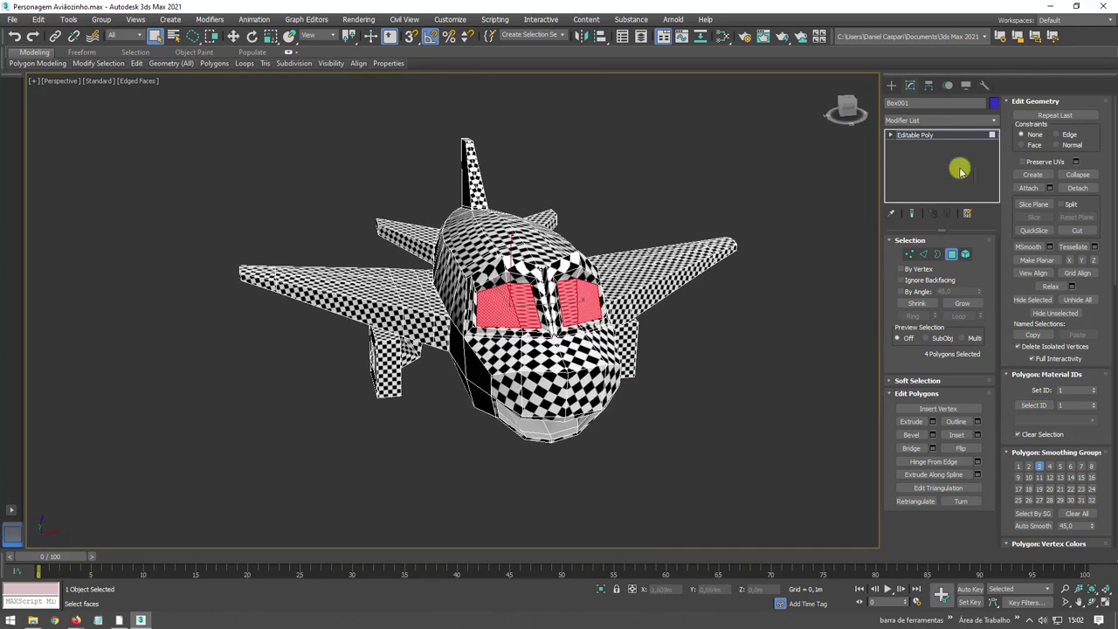
- Add an Unwrap UVW modifier for the selected eye polygons and open the UV editor
{"action": "left_click", "coordinate": [993, 120]}
{"action": "scroll", "coordinate": [981, 486], "scroll_direction": "down", "scroll_amount": 10}
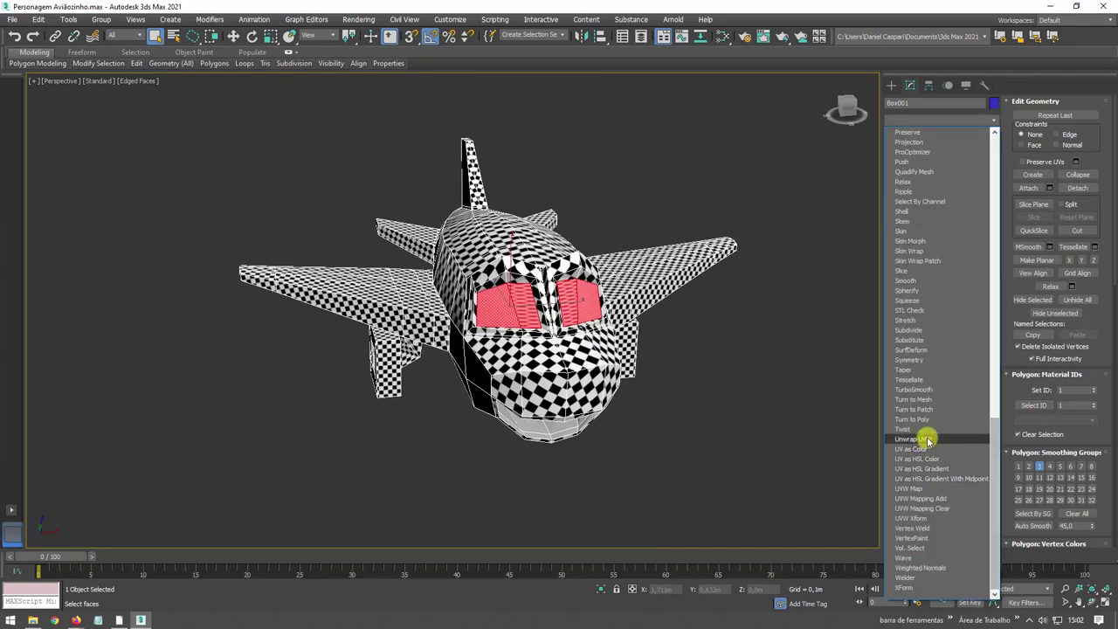
{"action": "left_click", "coordinate": [924, 439]}
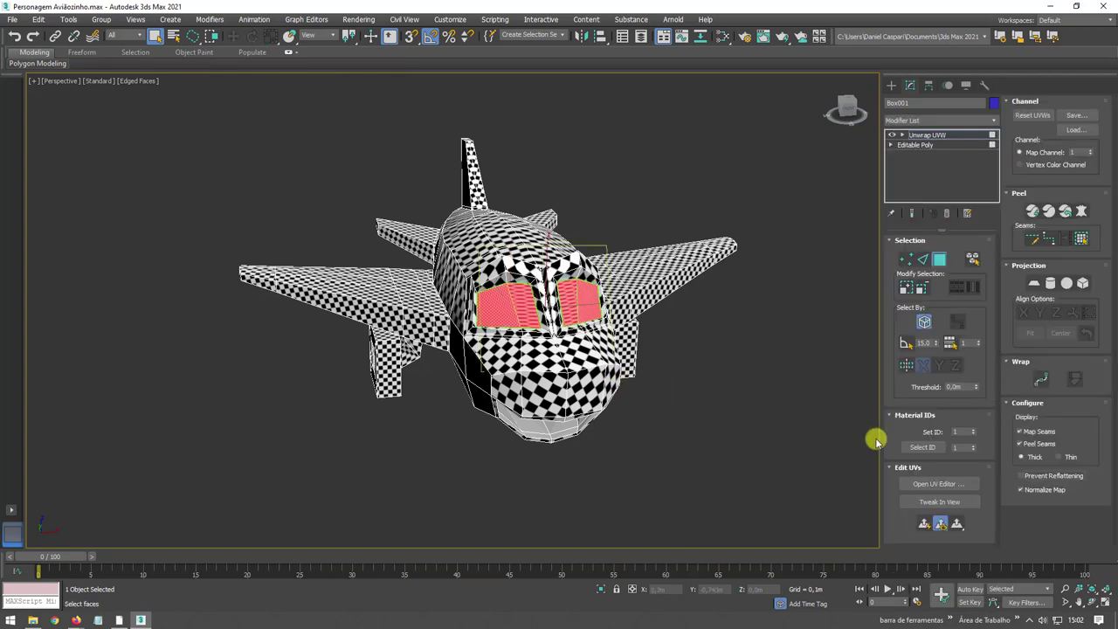
{"action": "left_click", "coordinate": [928, 483]}
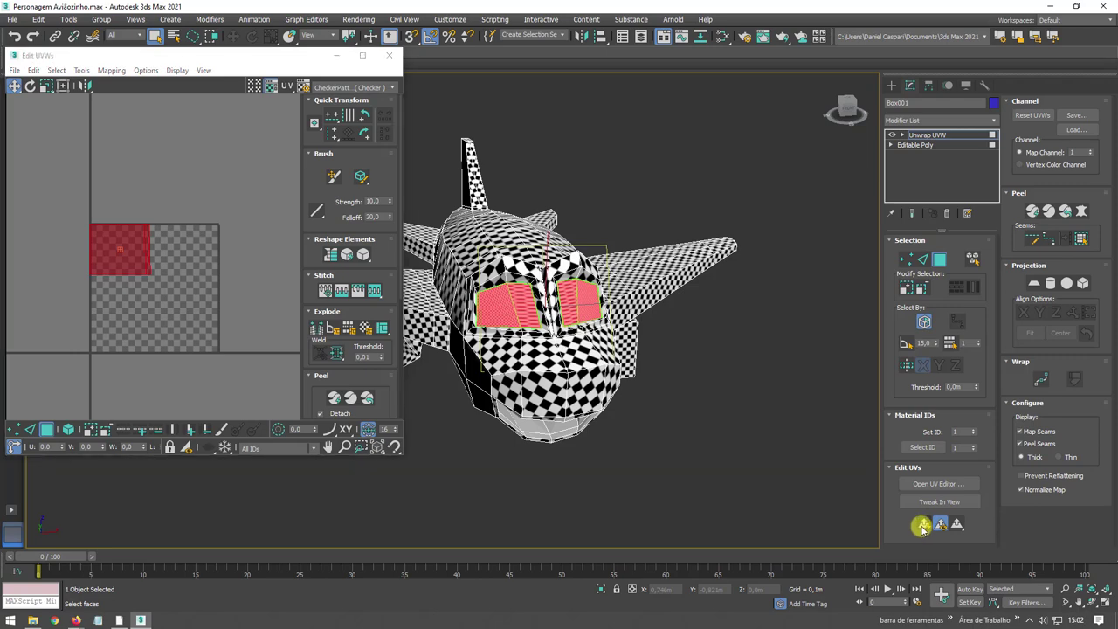
- Apply Quick Planar Map to the eye polygons on both sides of the nose
{"action": "left_click", "coordinate": [921, 527]}
{"action": "middle_click_drag", "start_coordinate": [145, 282], "coordinate": [155, 281]}
{"action": "scroll", "coordinate": [160, 280], "scroll_direction": "up", "scroll_amount": 2}
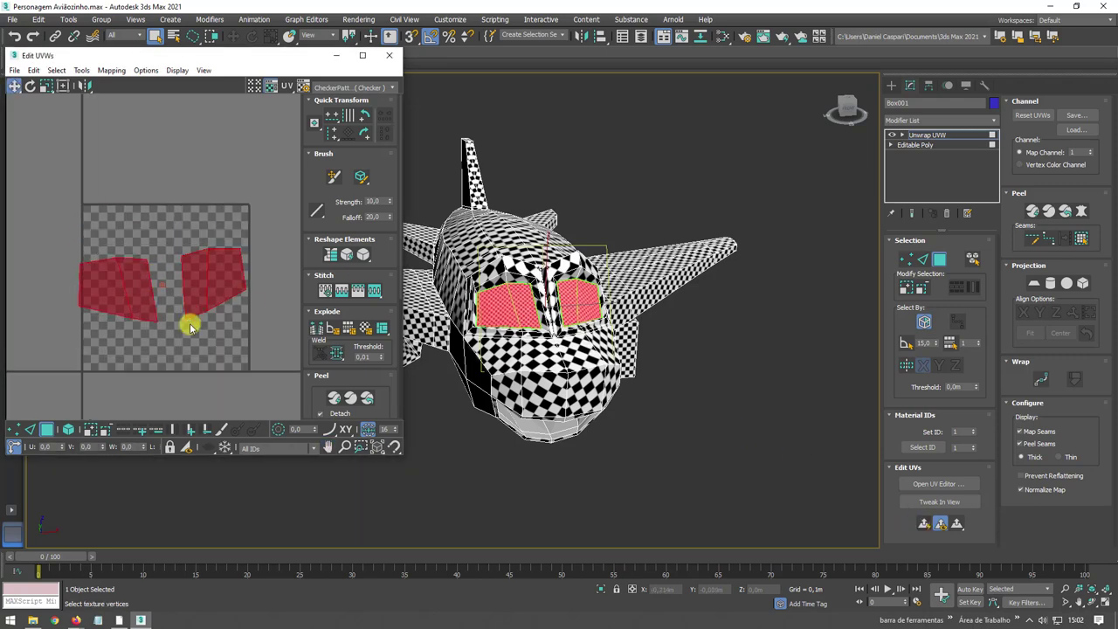
{"action": "scroll", "coordinate": [569, 305], "scroll_direction": "up", "scroll_amount": 5}
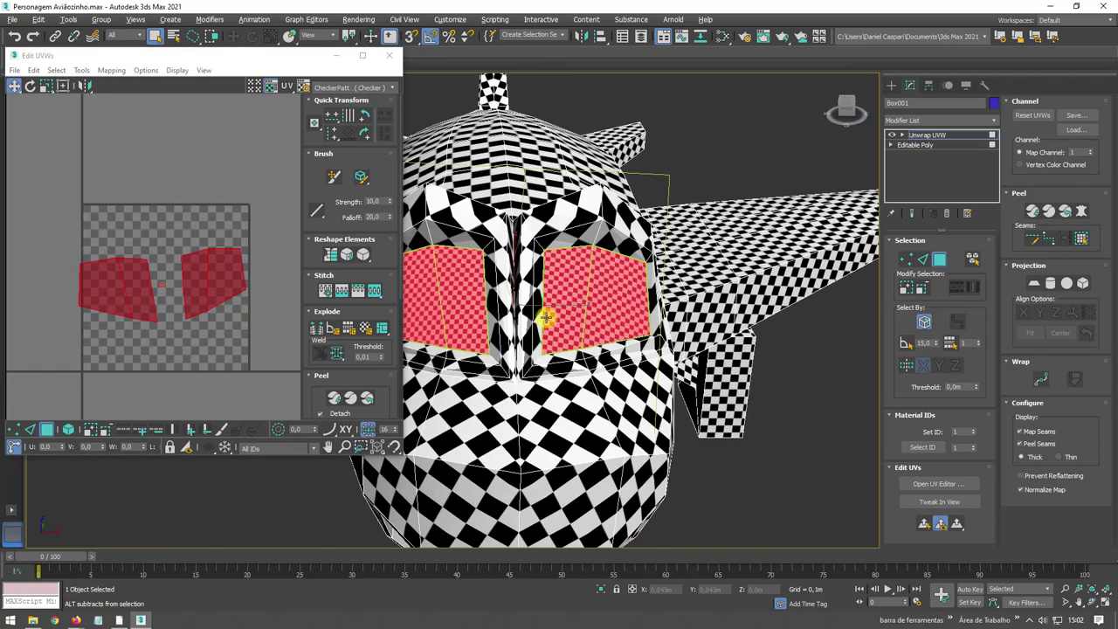
- Relax the selected eye UVs with the Relax By Polygon Angles method
{"action": "left_click", "coordinate": [81, 70]}
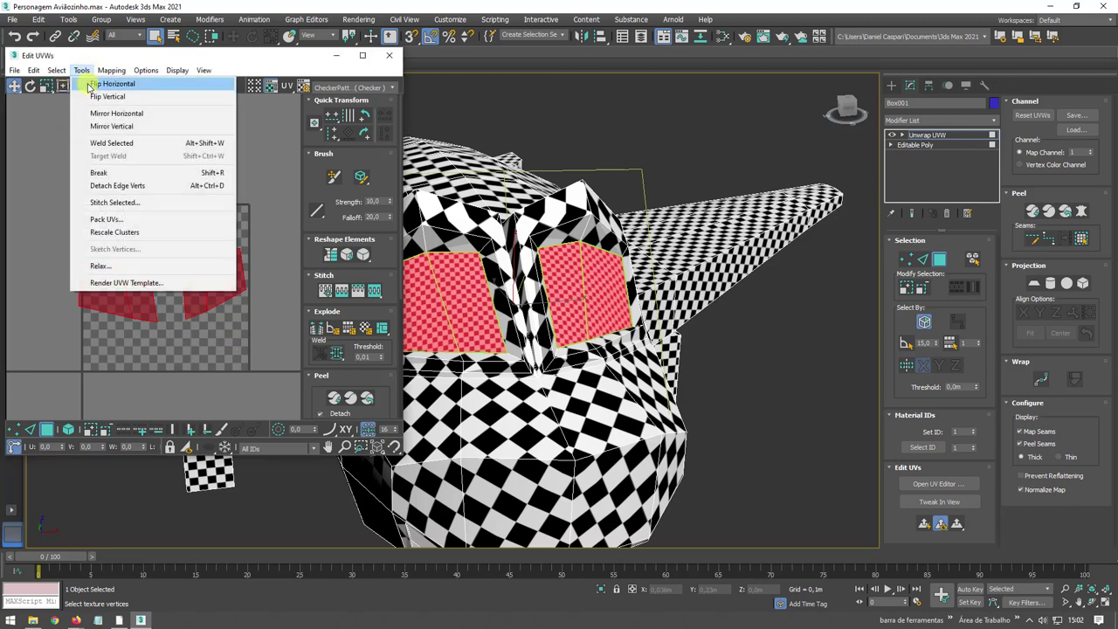
{"action": "left_click", "coordinate": [110, 263]}
{"action": "left_click", "coordinate": [276, 189]}
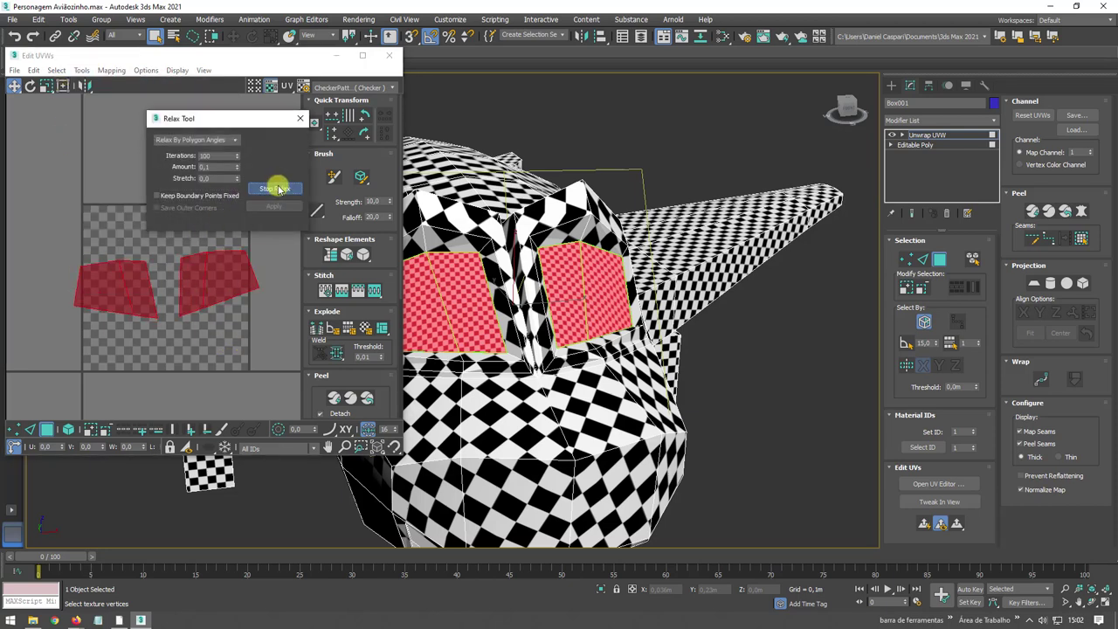
{"action": "left_click", "coordinate": [300, 118]}
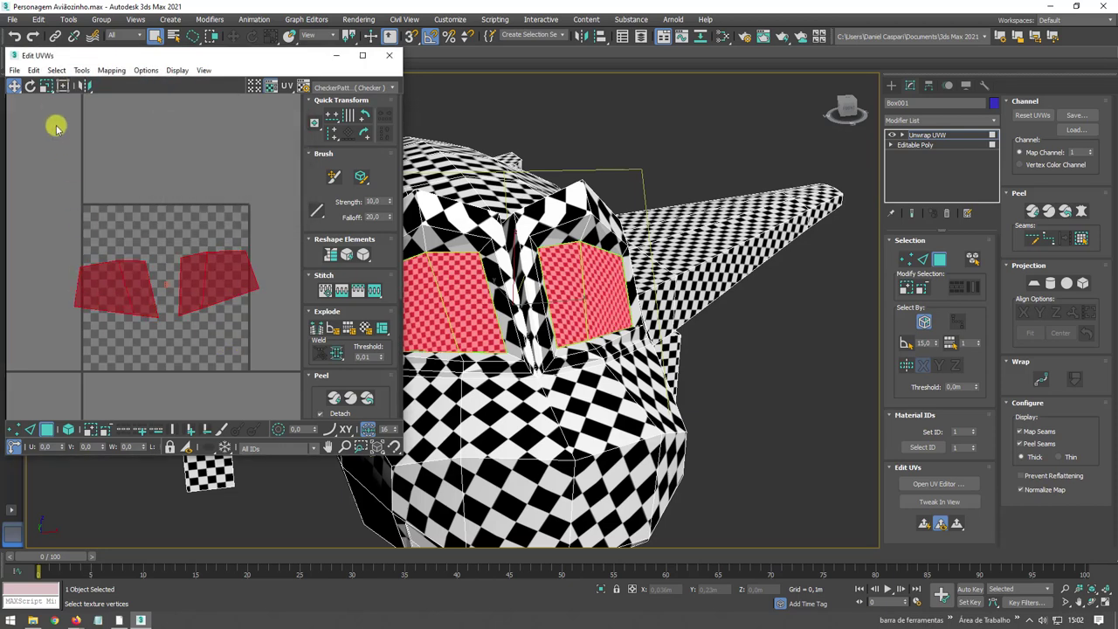
- Rotate and move the two eye UV shells so they sit level and side by side
{"action": "left_click", "coordinate": [31, 86]}
{"action": "left_click_drag", "start_coordinate": [112, 271], "coordinate": [133, 280]}
{"action": "left_click", "coordinate": [12, 88]}
{"action": "left_click", "coordinate": [253, 291]}
{"action": "left_click_drag", "start_coordinate": [252, 292], "coordinate": [234, 292]}
- Scale both eye shells down slightly together so they fit inside the UV square
{"action": "left_click_drag", "start_coordinate": [70, 207], "coordinate": [218, 323]}
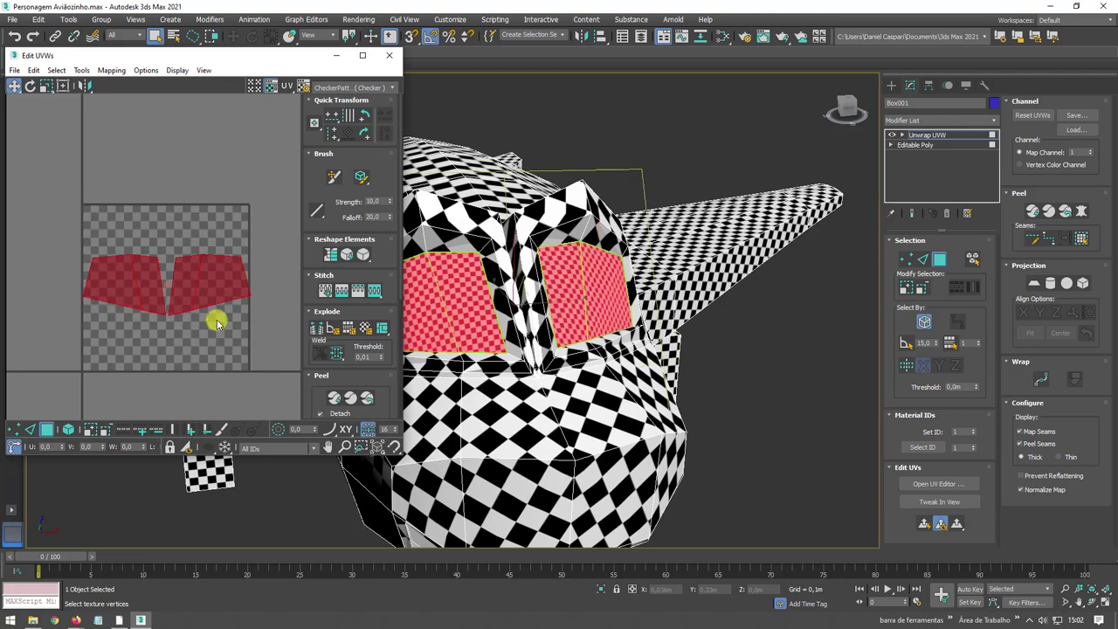
{"action": "left_click", "coordinate": [45, 86]}
{"action": "left_click_drag", "start_coordinate": [131, 262], "coordinate": [122, 276]}
{"action": "left_click", "coordinate": [14, 86]}
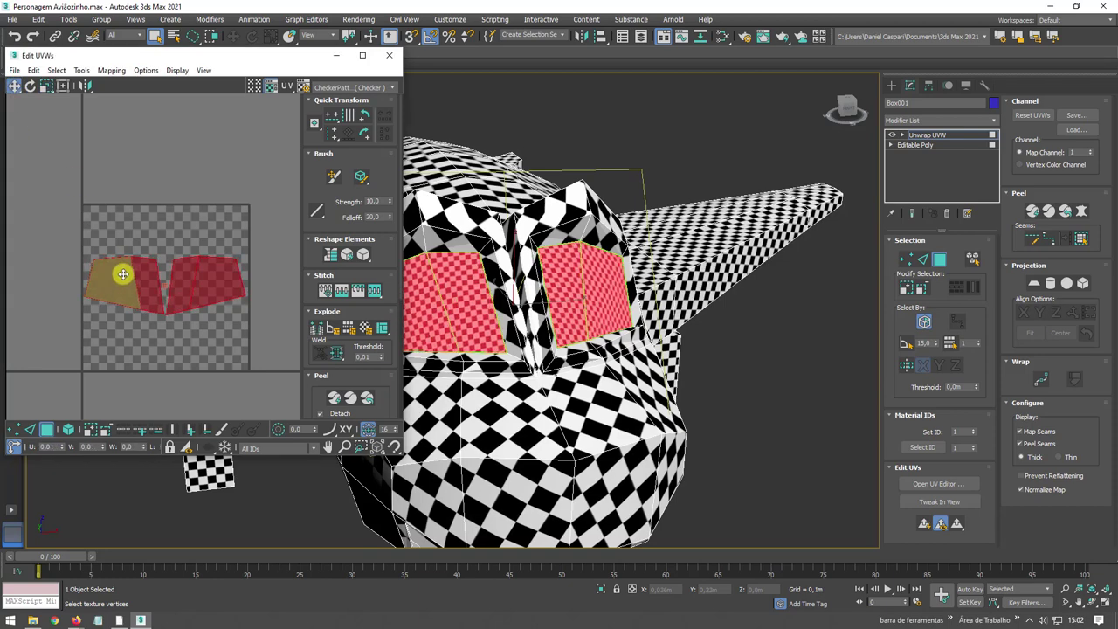
{"action": "left_click", "coordinate": [182, 232]}
{"action": "scroll", "coordinate": [182, 232], "scroll_direction": "down", "scroll_amount": 3}
{"action": "scroll", "coordinate": [572, 299], "scroll_direction": "down", "scroll_amount": 5}
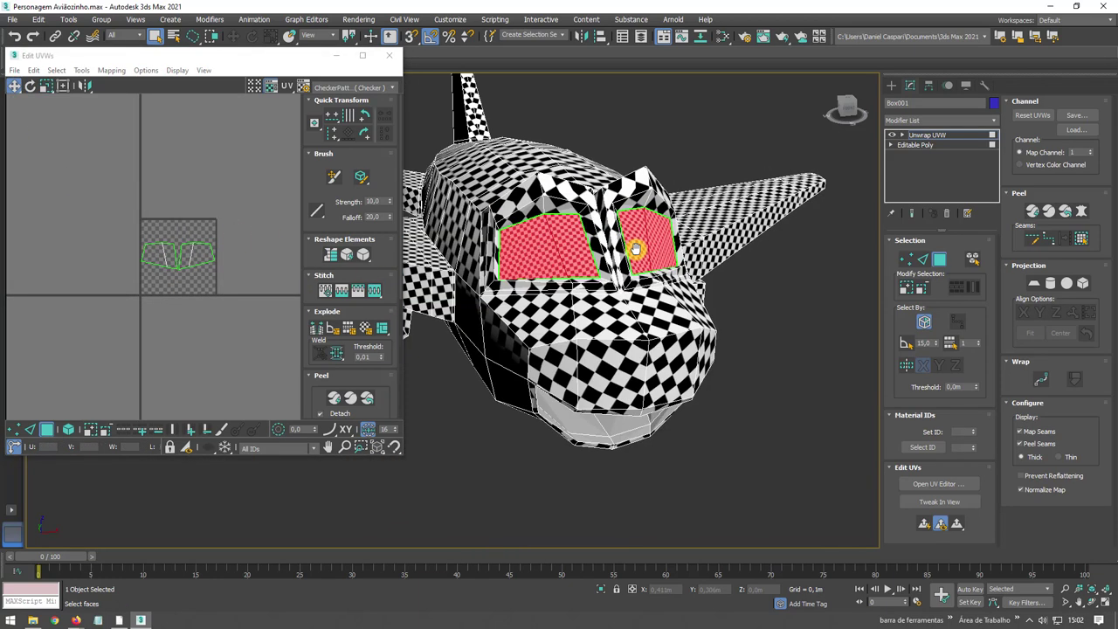
- Render a UV template of all the eye UVs with the fill mode set to Solid
{"action": "left_click_drag", "start_coordinate": [103, 187], "coordinate": [247, 330]}
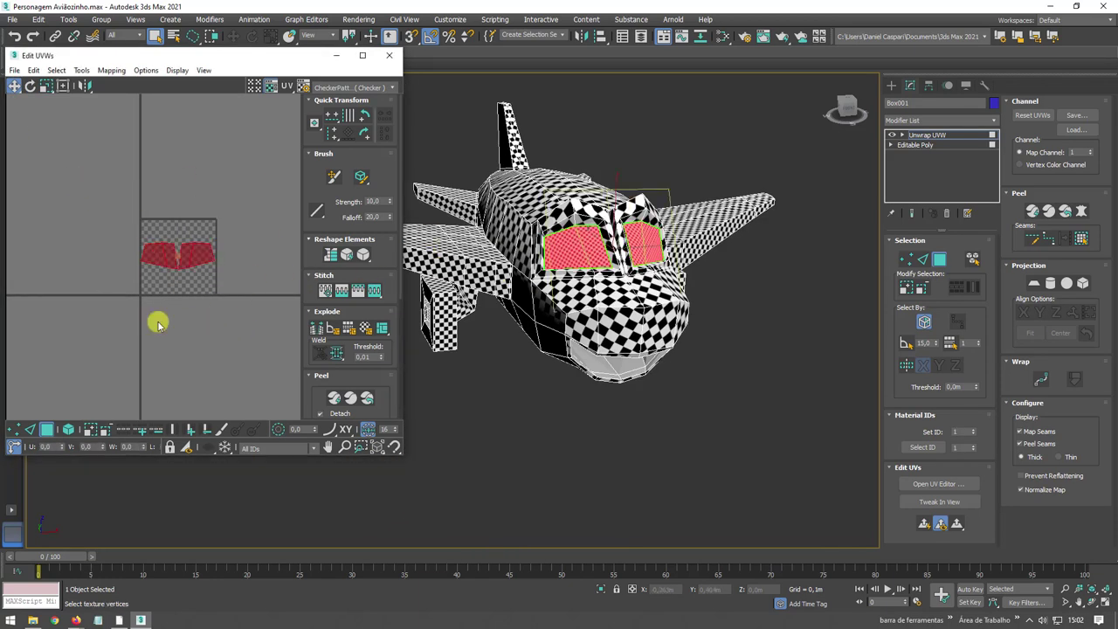
{"action": "left_click", "coordinate": [83, 69]}
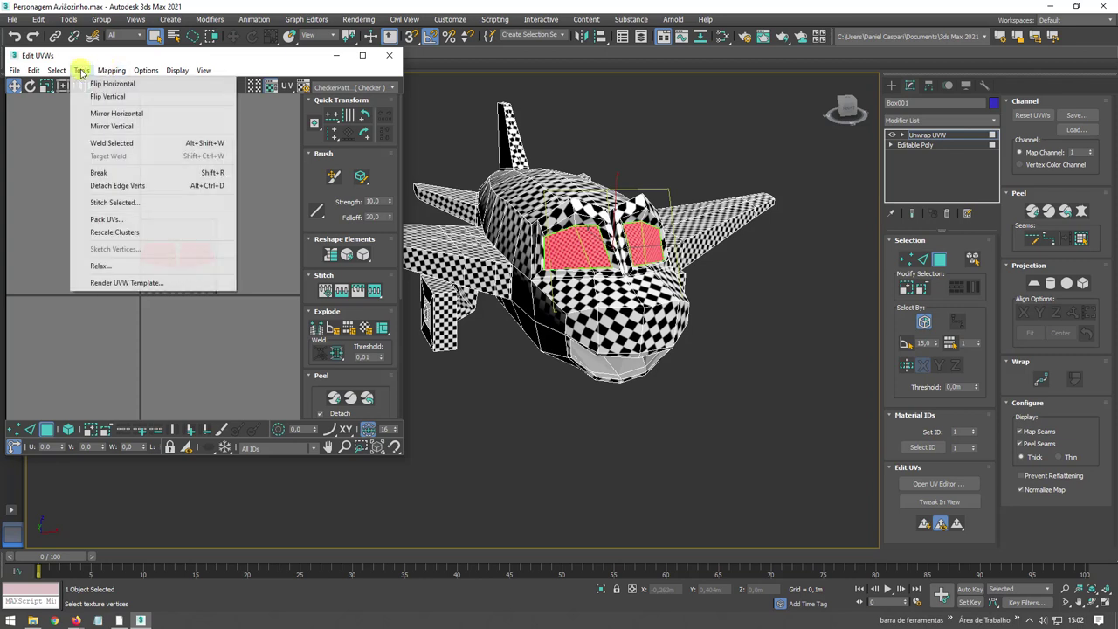
{"action": "left_click", "coordinate": [131, 283]}
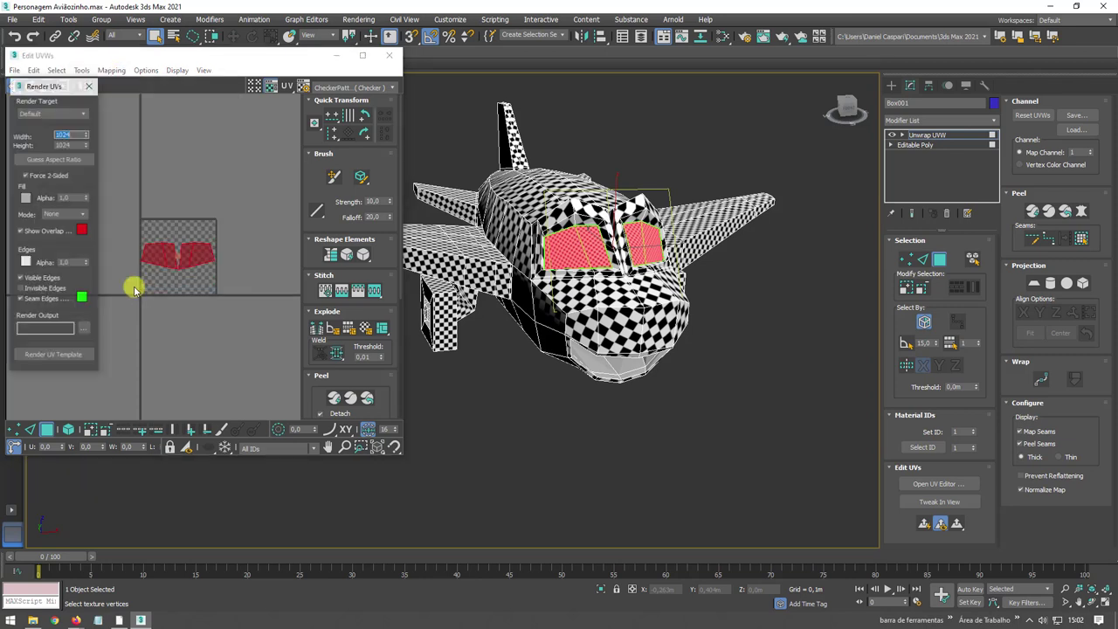
{"action": "left_click", "coordinate": [85, 214]}
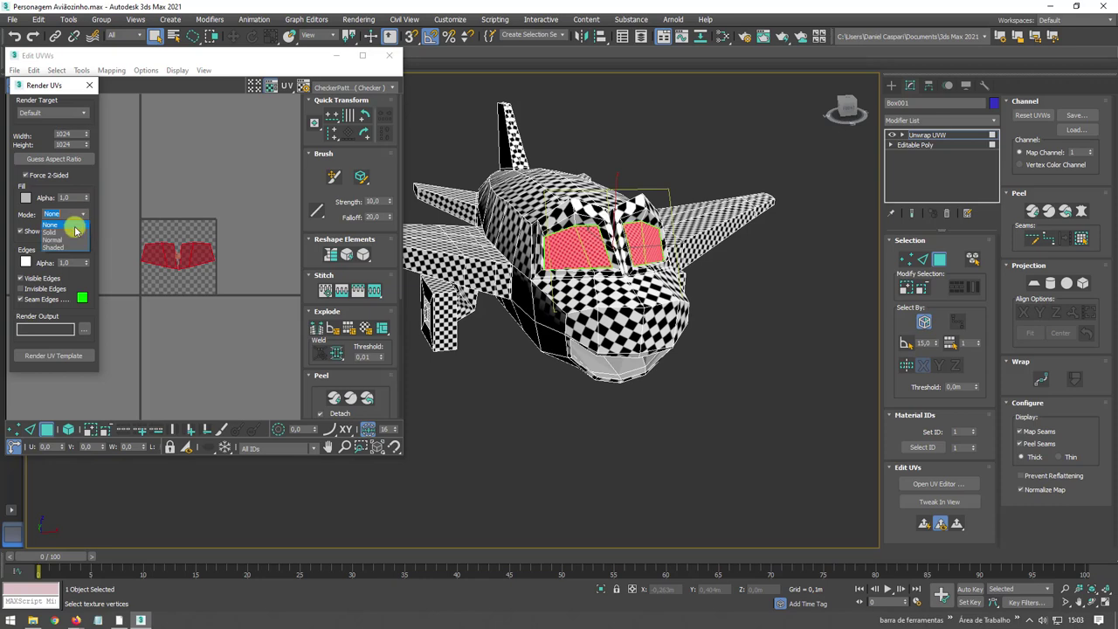
{"action": "left_click", "coordinate": [65, 231]}
{"action": "left_click", "coordinate": [54, 356]}
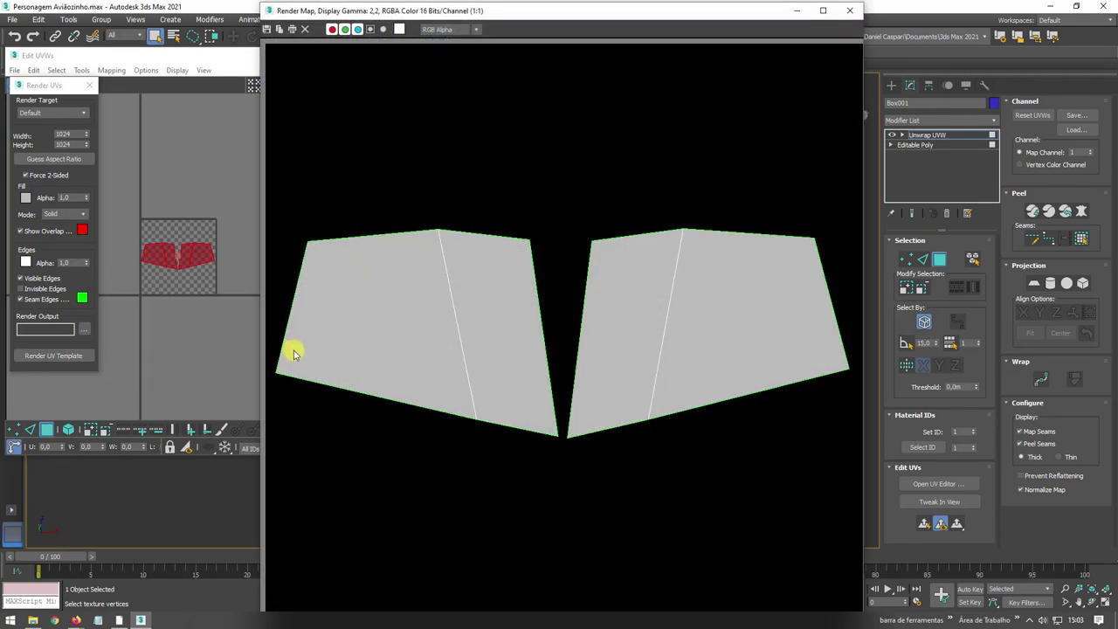
- Start saving the rendered UV template as an image, cancel, and close the render windows
{"action": "key", "text": "ctrl+s"}
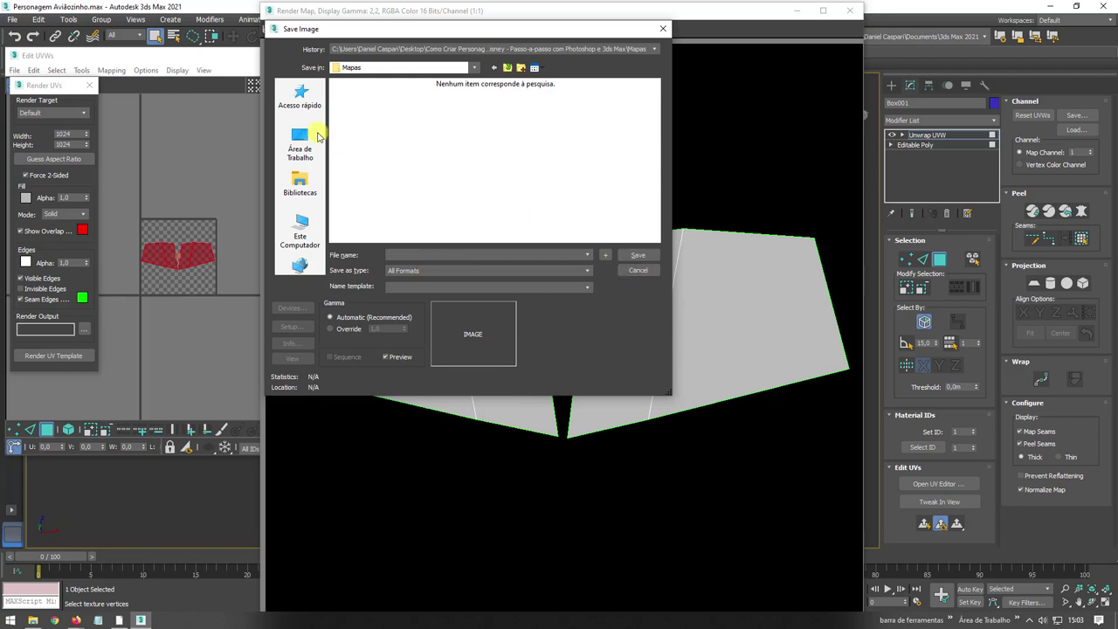
{"action": "left_click", "coordinate": [640, 271]}
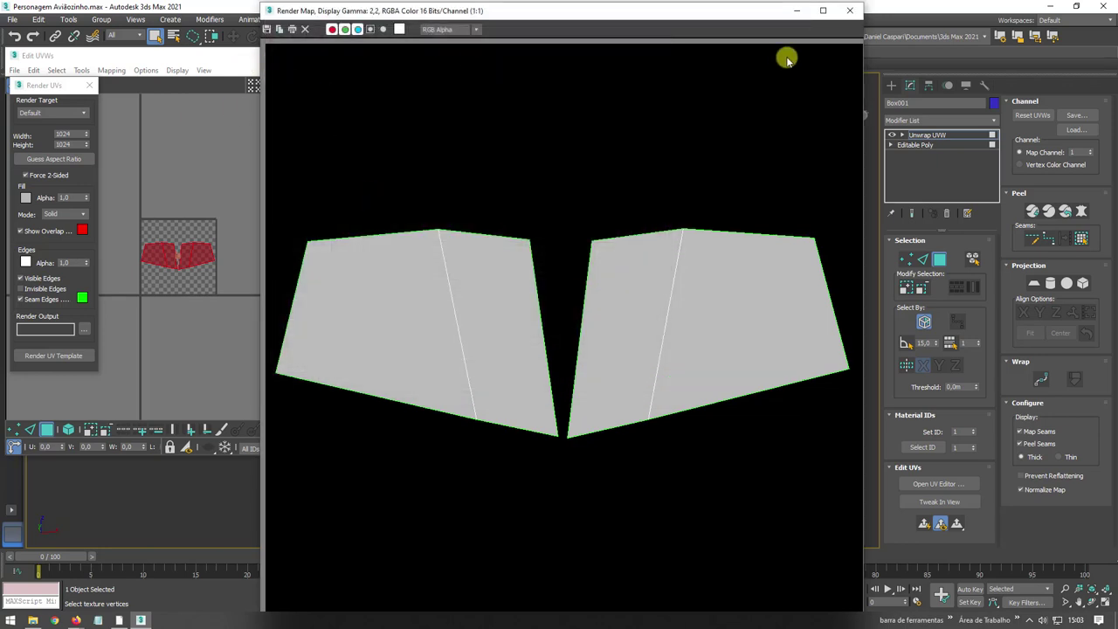
{"action": "left_click", "coordinate": [851, 11]}
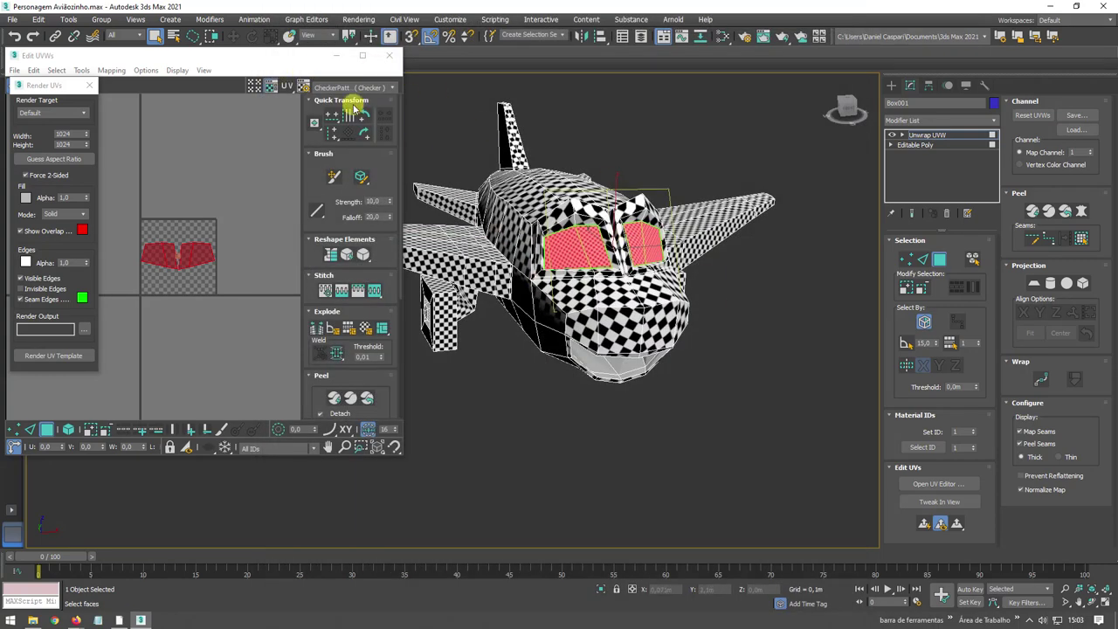
{"action": "left_click", "coordinate": [82, 88]}
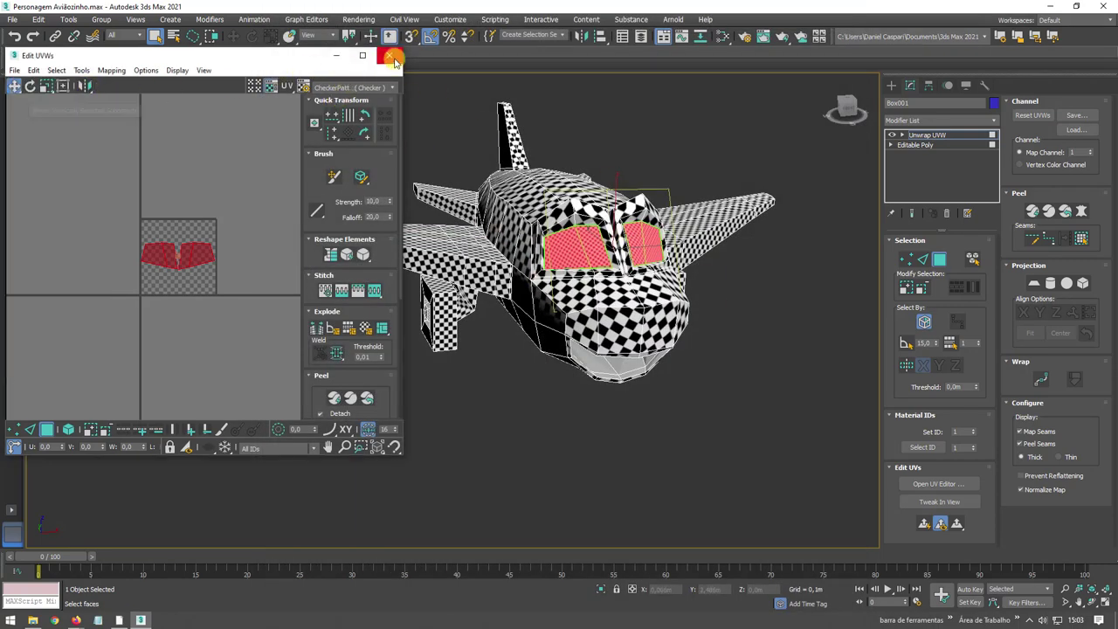
- Convert the airplane to an Editable Poly to collapse the eye unwrap
{"action": "right_click", "coordinate": [588, 243]}
{"action": "mouse_move", "coordinate": [629, 369]}
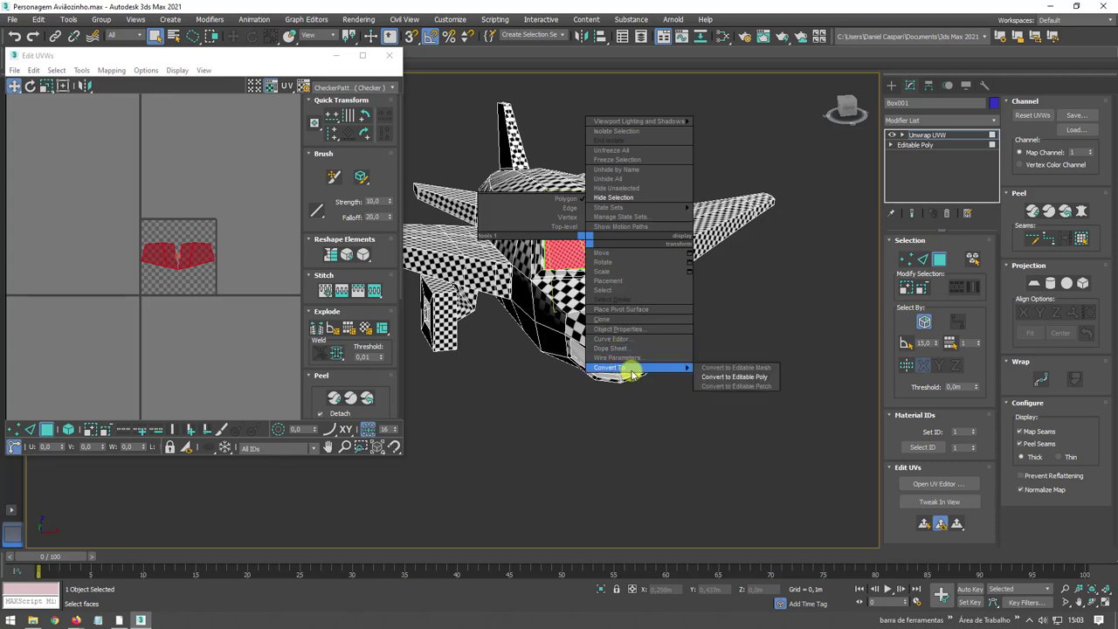
{"action": "left_click", "coordinate": [708, 374]}
- Select the mouth interior polygons by material ID 2
{"action": "middle_click_drag", "start_coordinate": [704, 337], "coordinate": [853, 253], "text": "alt"}
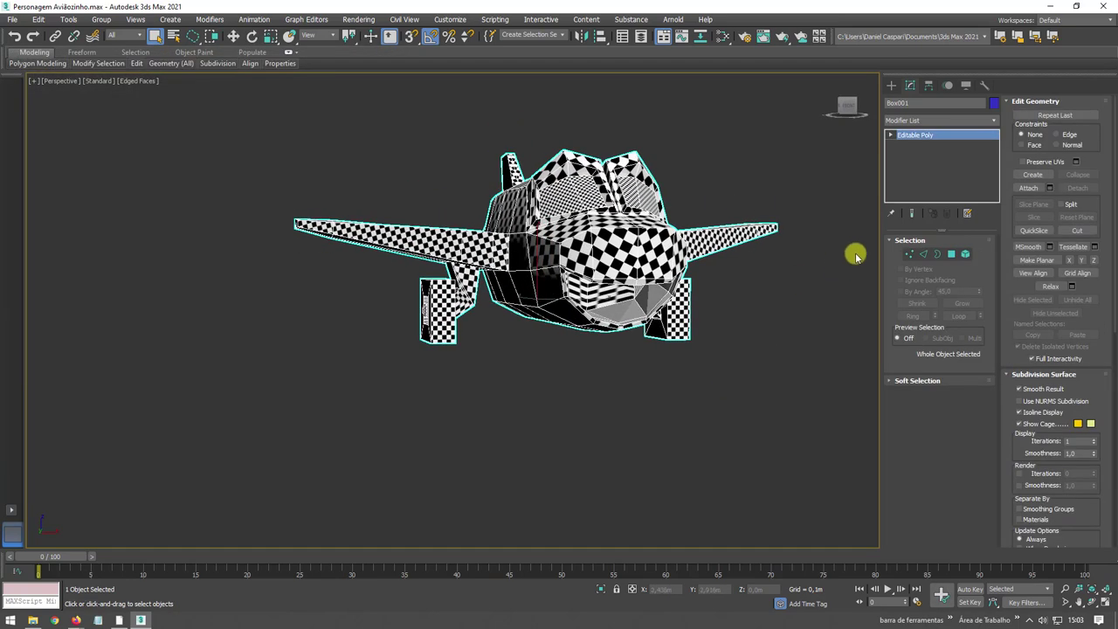
{"action": "left_click", "coordinate": [951, 254]}
{"action": "scroll", "coordinate": [611, 292], "scroll_direction": "up", "scroll_amount": 5}
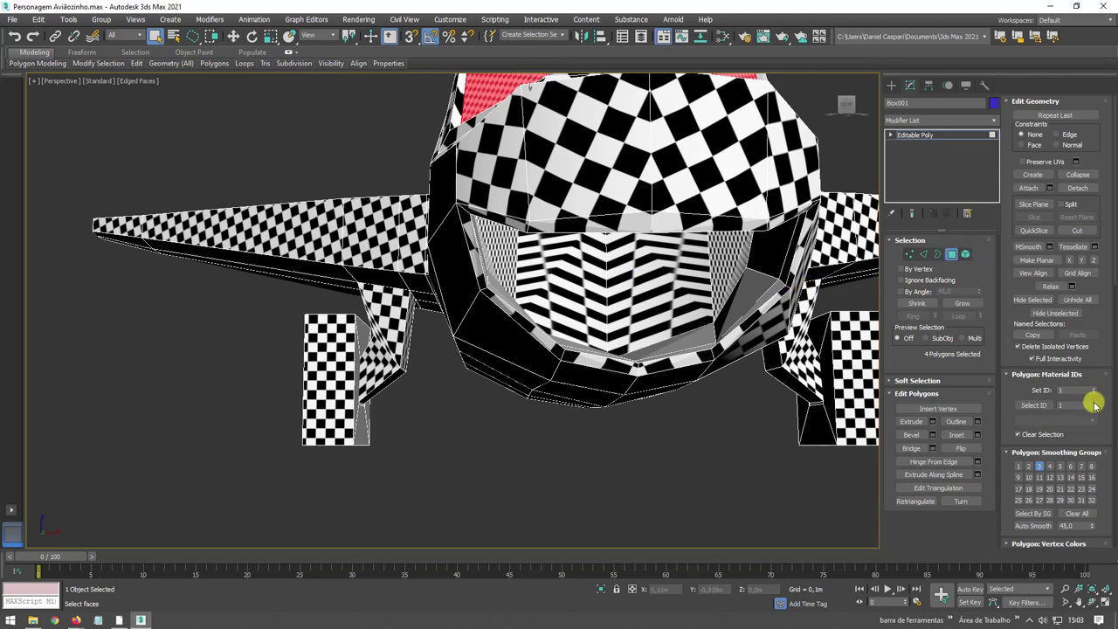
{"action": "left_click", "coordinate": [1039, 408]}
{"action": "scroll", "coordinate": [716, 337], "scroll_direction": "down", "scroll_amount": 1}
{"action": "middle_click_drag", "start_coordinate": [716, 337], "coordinate": [934, 181]}
{"action": "scroll", "coordinate": [611, 352], "scroll_direction": "down", "scroll_amount": 2}
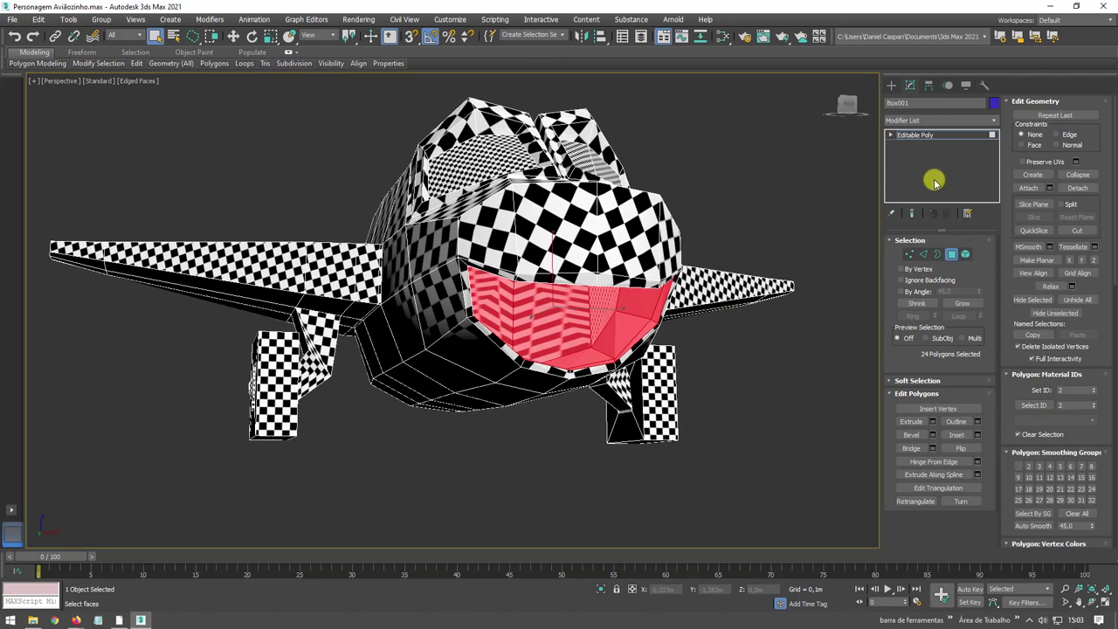
- Add an Unwrap UVW modifier for the selected mouth polygons and open the UV editor
{"action": "left_click", "coordinate": [993, 122]}
{"action": "left_click_drag", "start_coordinate": [993, 154], "coordinate": [983, 527]}
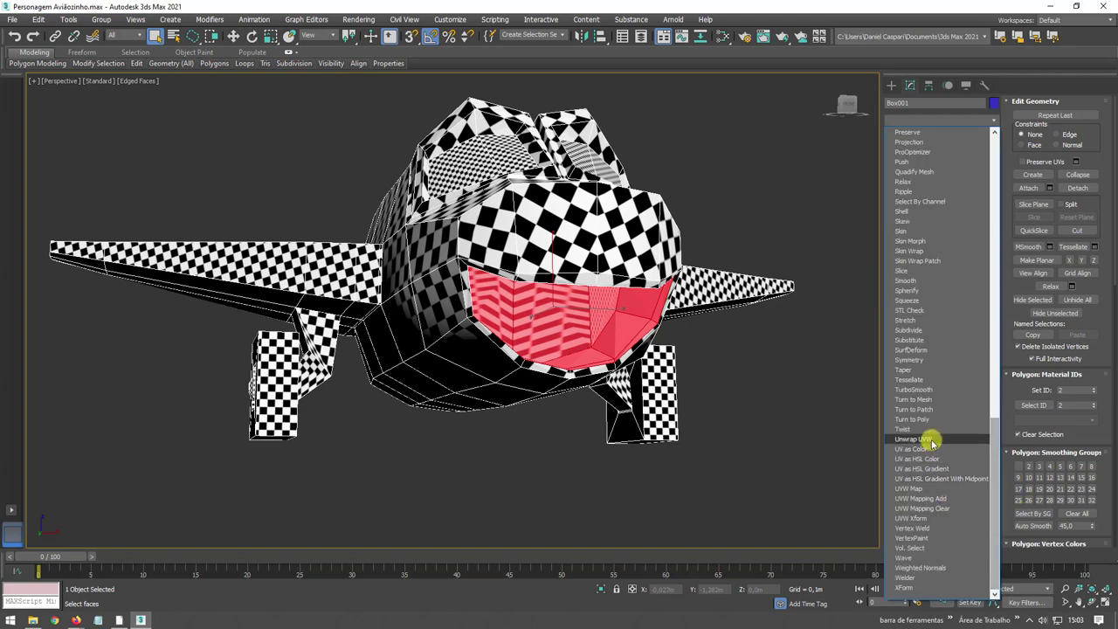
{"action": "left_click", "coordinate": [932, 439]}
{"action": "left_click", "coordinate": [937, 484]}
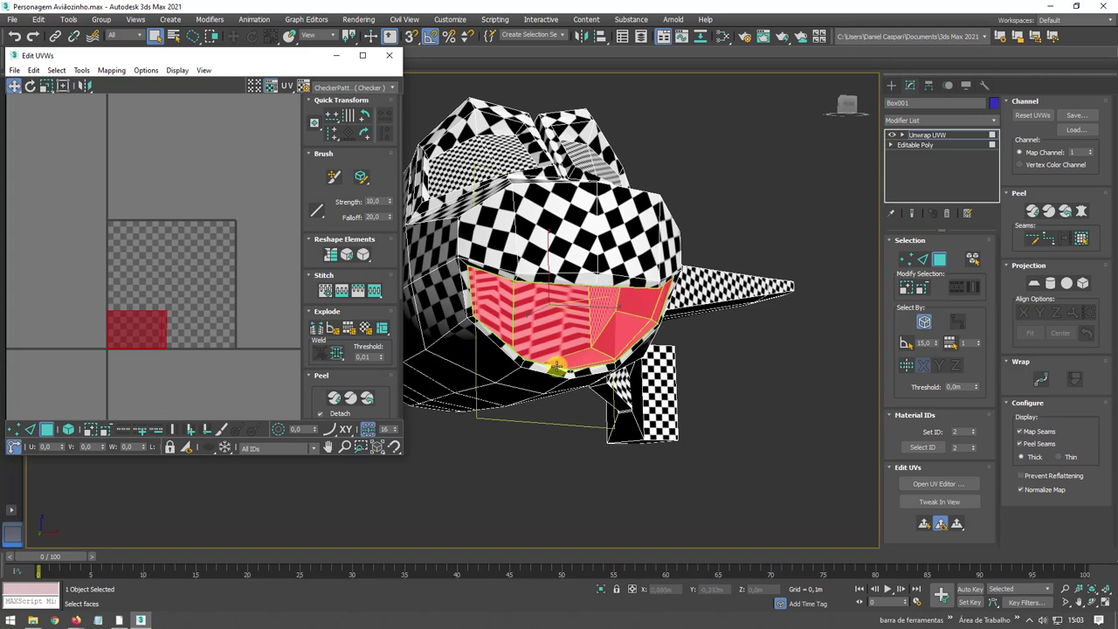
- Turn off Ignore Backfacing, select the polygons in the roof of the mouth, and apply Quick Planar Map to them
{"action": "middle_click_drag", "start_coordinate": [230, 327], "coordinate": [278, 262]}
{"action": "scroll", "coordinate": [615, 331], "scroll_direction": "up", "scroll_amount": 2}
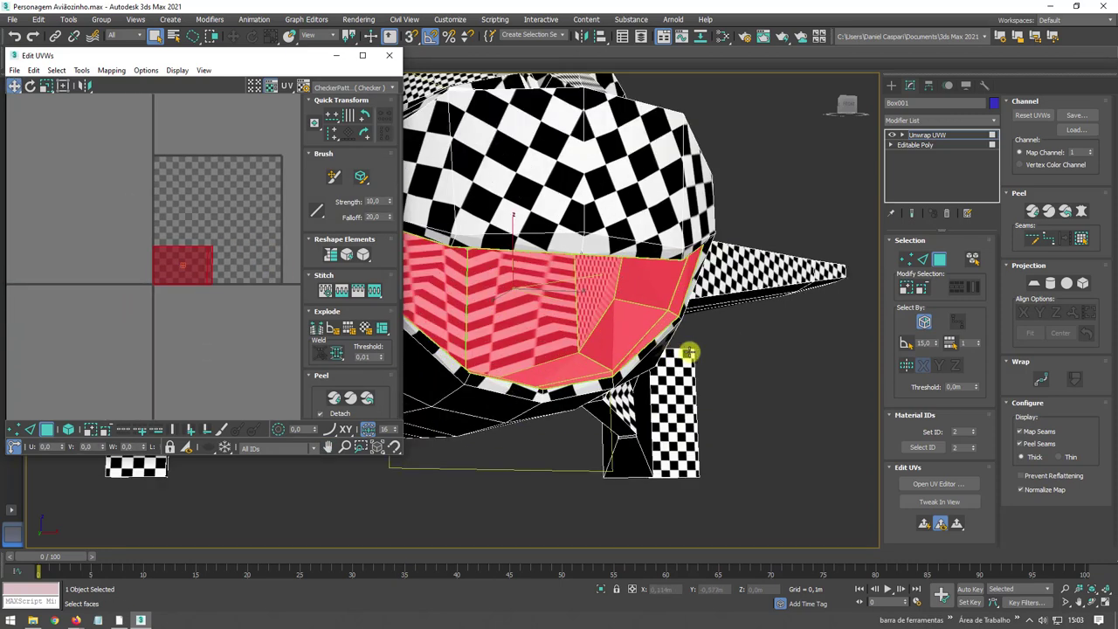
{"action": "left_click", "coordinate": [926, 322]}
{"action": "scroll", "coordinate": [687, 328], "scroll_direction": "down", "scroll_amount": 5}
{"action": "middle_click_drag", "start_coordinate": [724, 365], "coordinate": [673, 329], "text": "alt"}
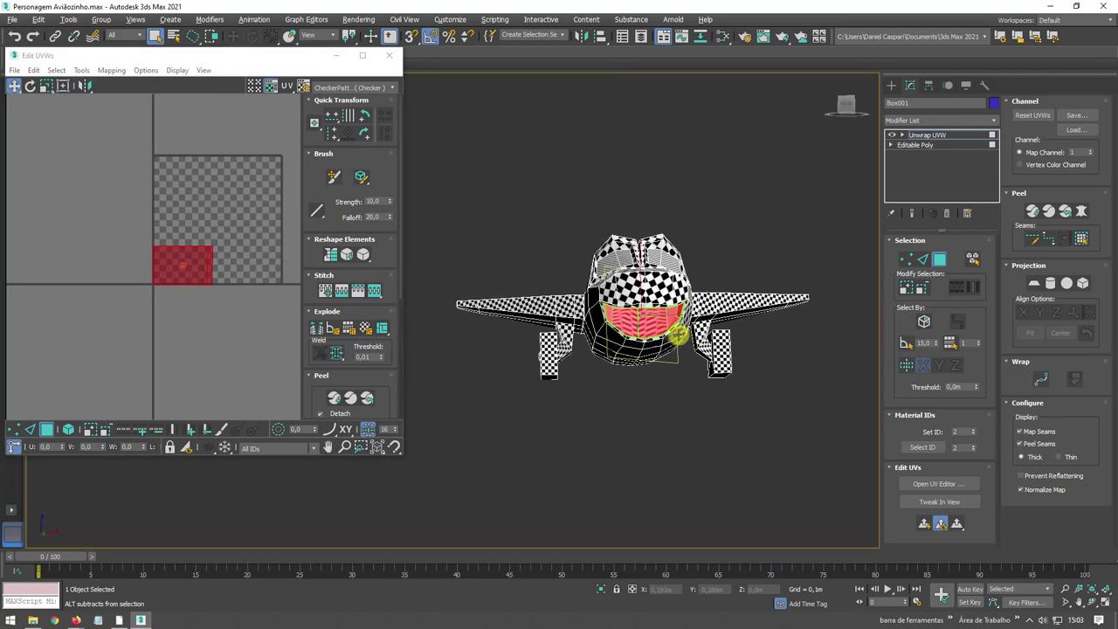
{"action": "scroll", "coordinate": [673, 330], "scroll_direction": "up", "scroll_amount": 3}
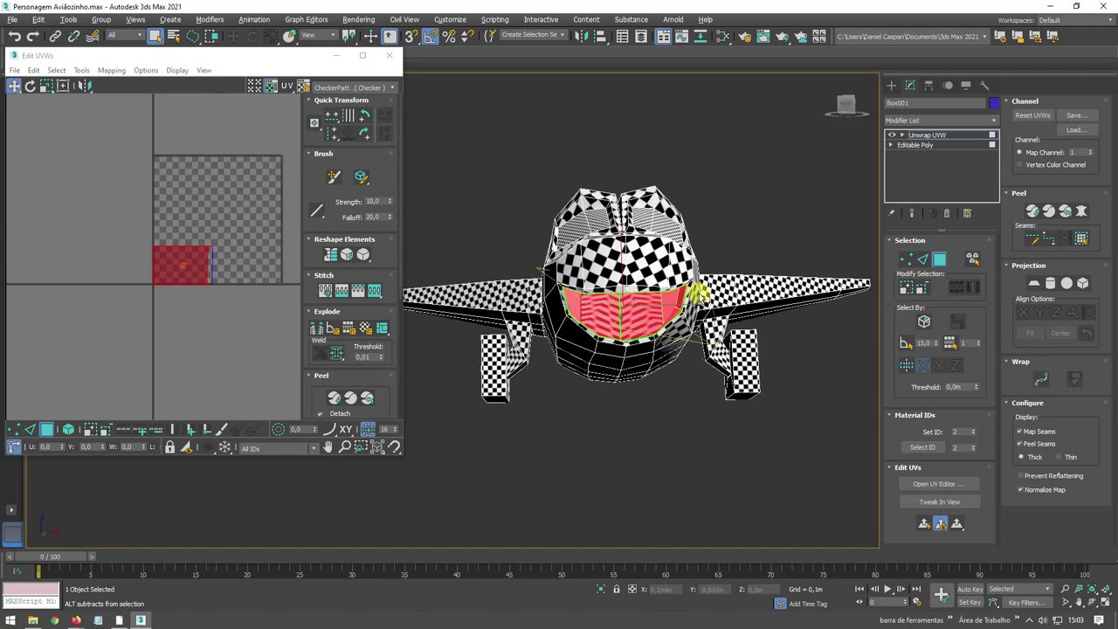
{"action": "left_click_drag", "start_coordinate": [599, 443], "coordinate": [599, 443]}
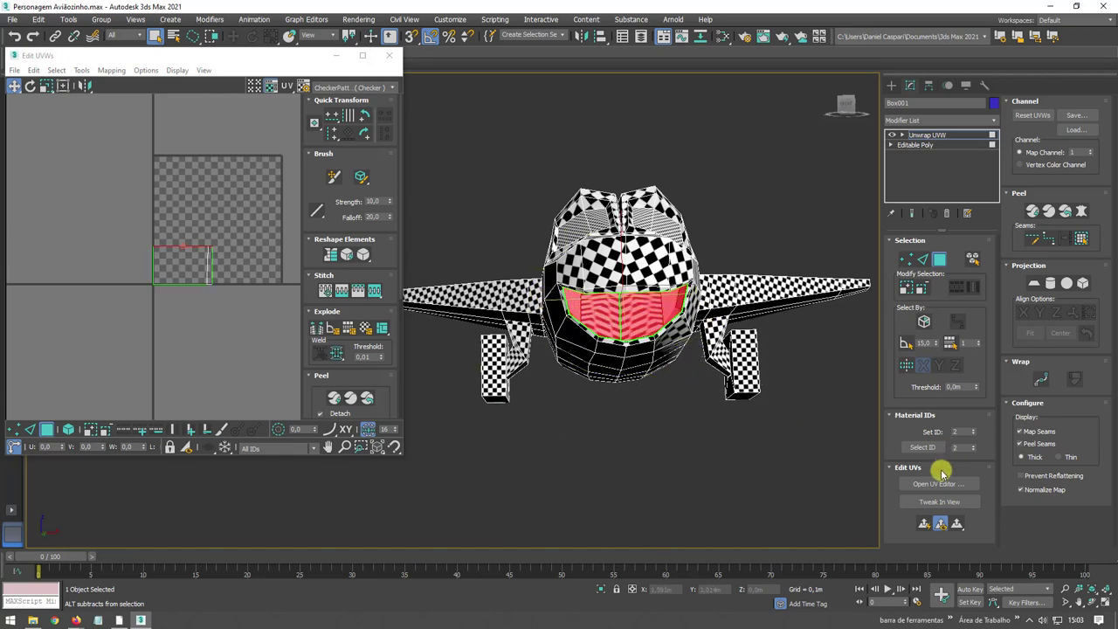
{"action": "left_click", "coordinate": [922, 523]}
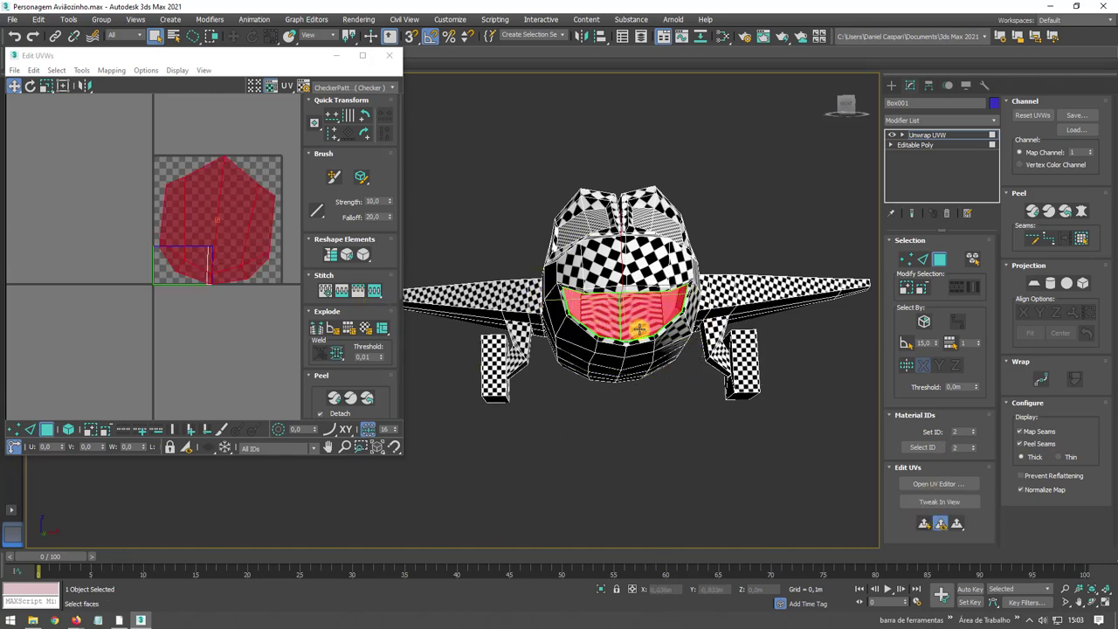
- Apply Quick Planar Map to the remaining mouth element and move its shell above the UV square
{"action": "middle_click_drag", "start_coordinate": [640, 329], "coordinate": [633, 300], "text": "alt"}
{"action": "left_click", "coordinate": [67, 432]}
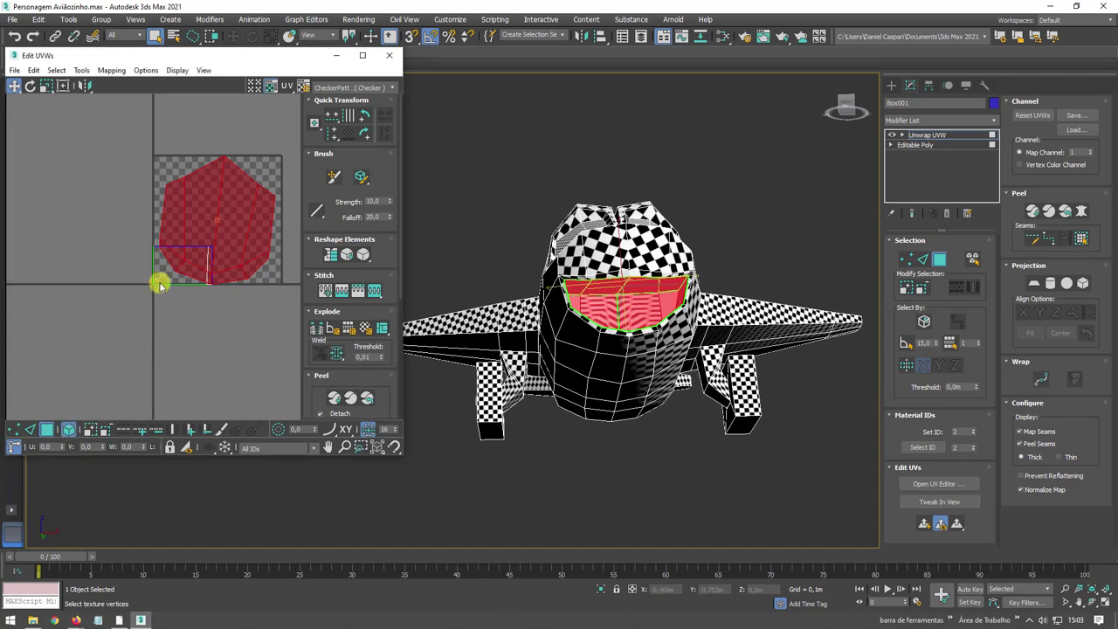
{"action": "left_click", "coordinate": [158, 275]}
{"action": "left_click", "coordinate": [923, 522]}
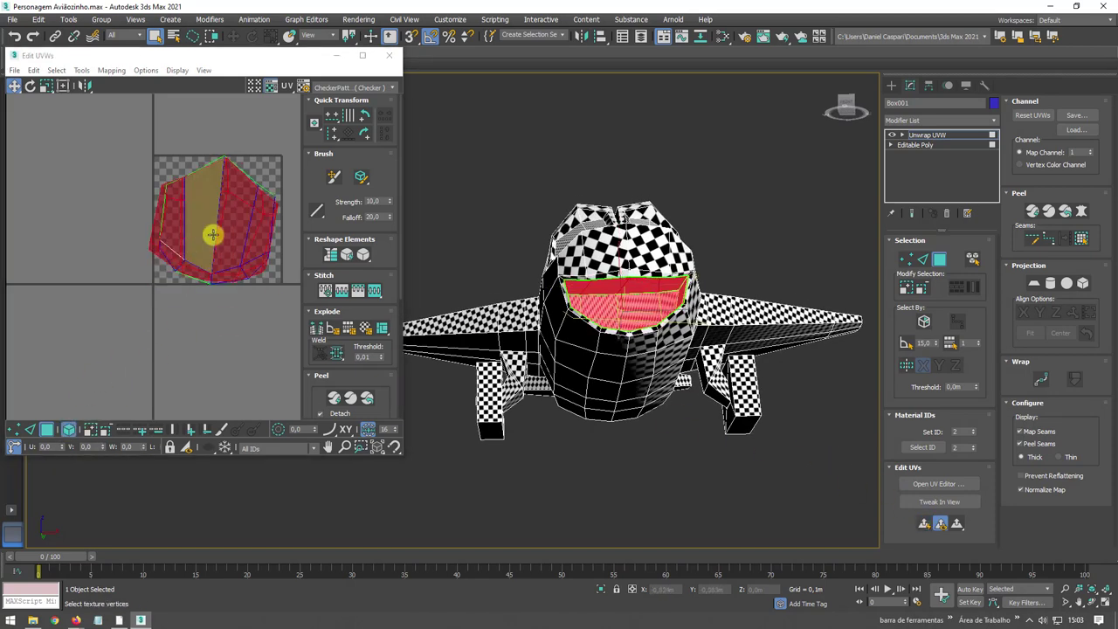
{"action": "left_click_drag", "start_coordinate": [212, 235], "coordinate": [215, 90]}
{"action": "middle_click_drag", "start_coordinate": [219, 168], "coordinate": [222, 259]}
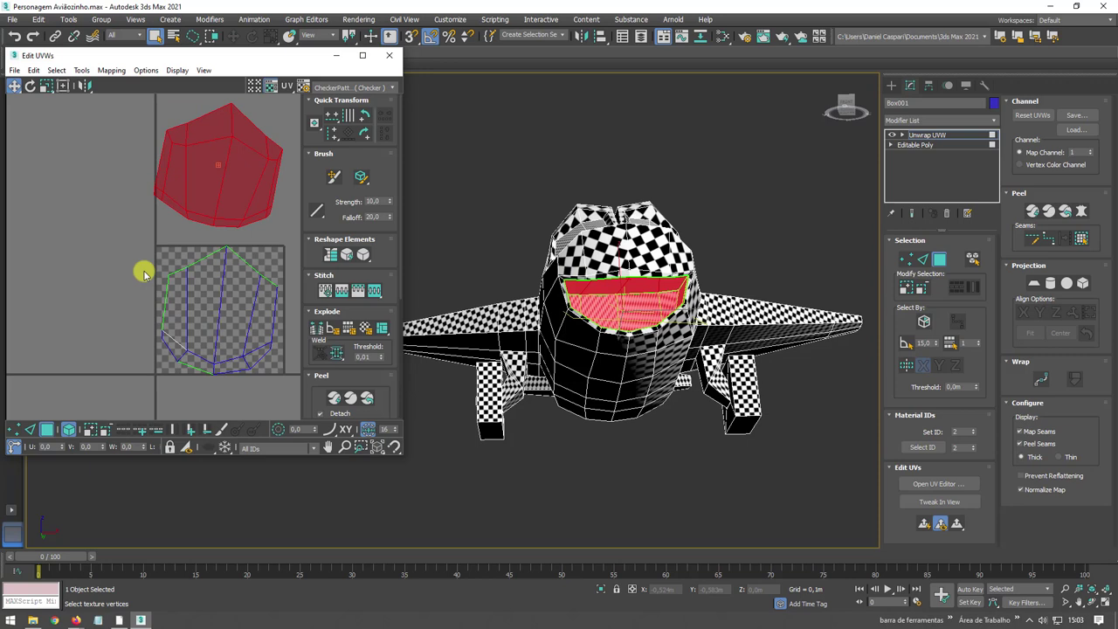
- Check which edges the two mouth shells share, and mirror the shell above the UV square vertically
{"action": "left_click", "coordinate": [32, 429]}
{"action": "left_click", "coordinate": [202, 260]}
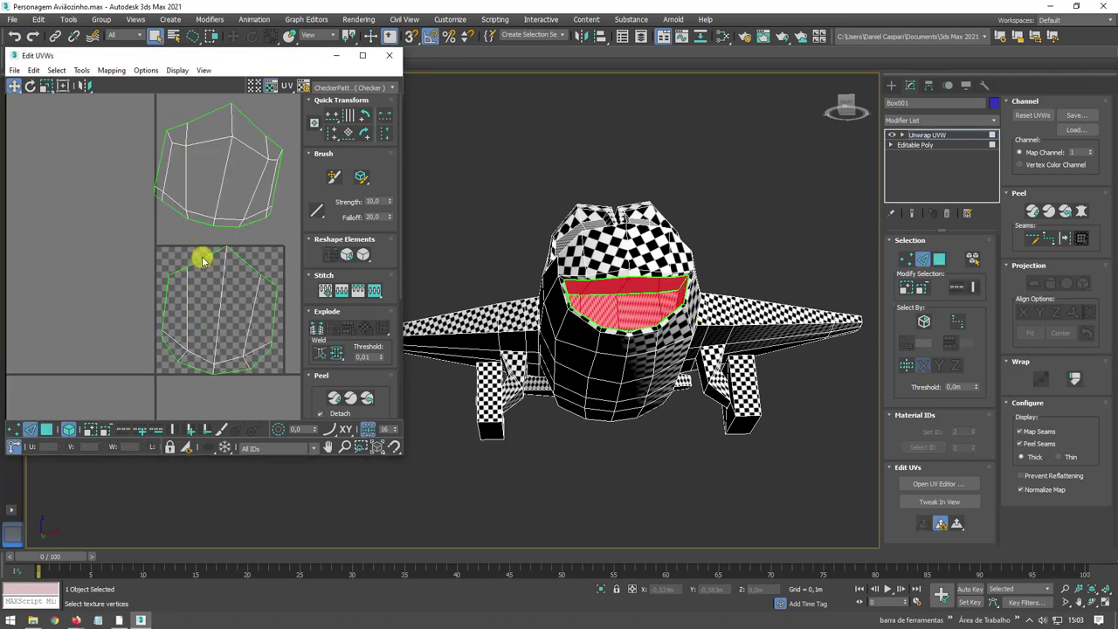
{"action": "key", "text": "ctrl+a"}
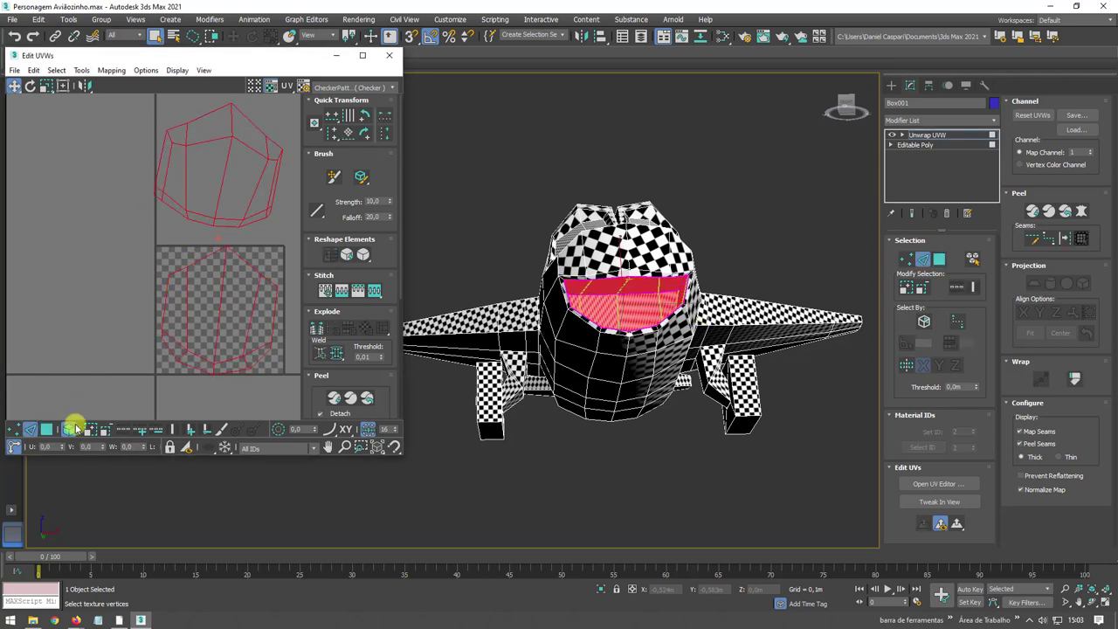
{"action": "left_click", "coordinate": [214, 262]}
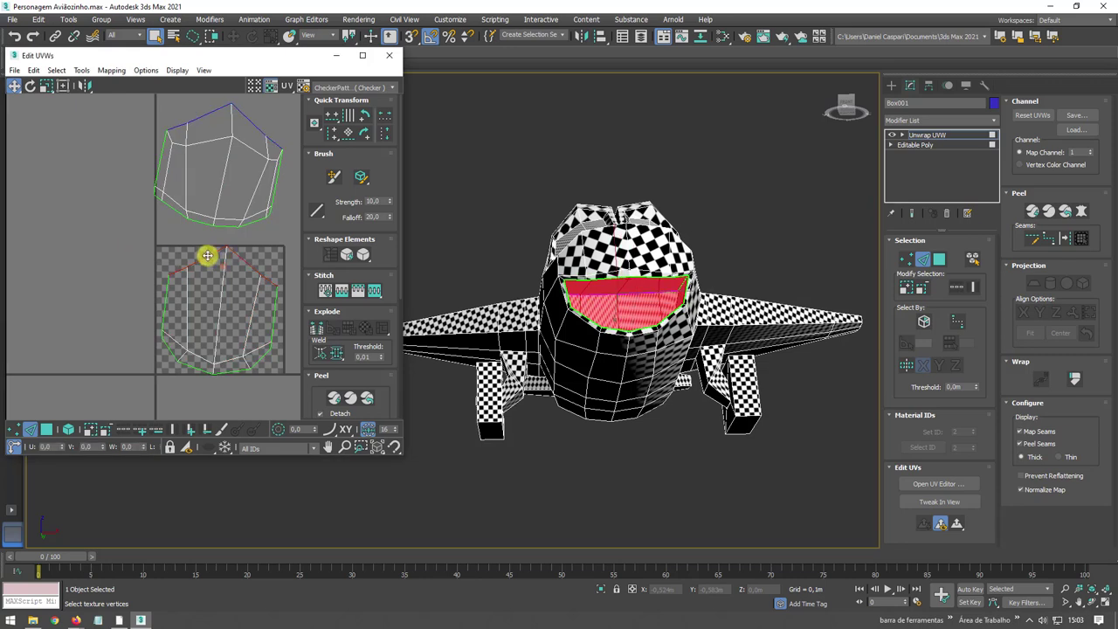
{"action": "scroll", "coordinate": [211, 163], "scroll_direction": "down", "scroll_amount": 3}
{"action": "left_click_drag", "start_coordinate": [249, 182], "coordinate": [272, 210]}
{"action": "left_click", "coordinate": [83, 89]}
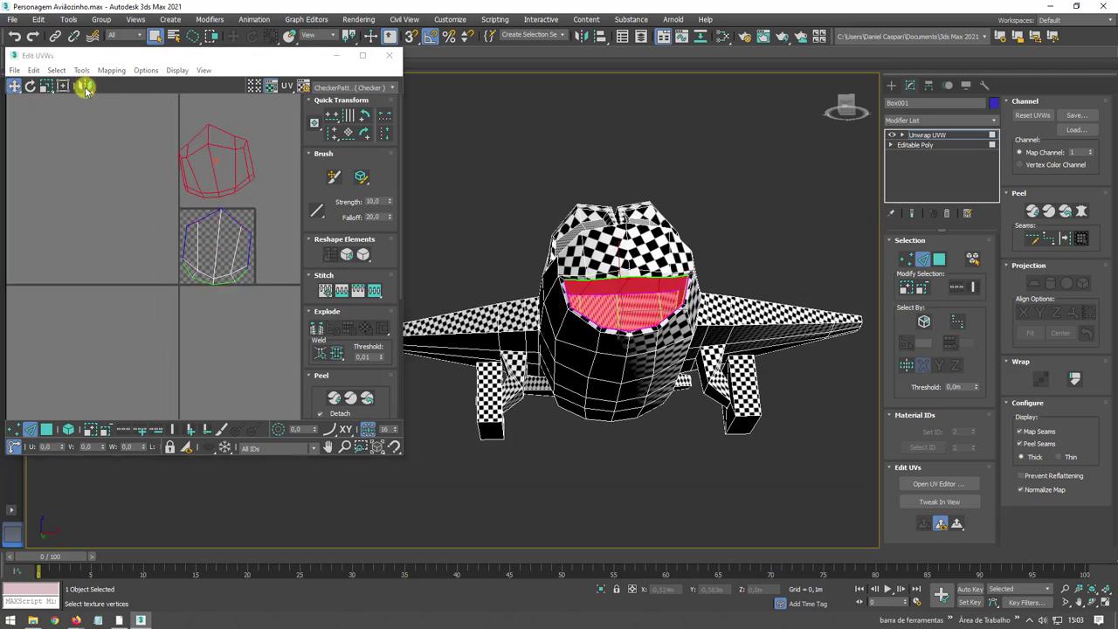
{"action": "left_click", "coordinate": [86, 102]}
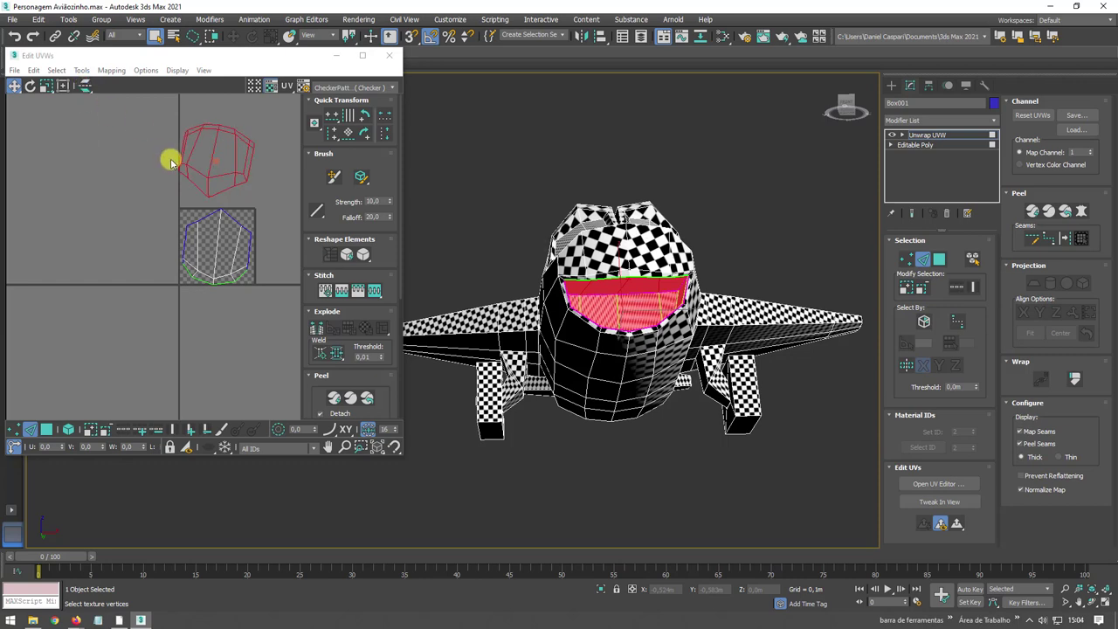
- Select the edge shared by the two mouth shells and stitch them together with Align Clusters and Scale Clusters enabled
{"action": "scroll", "coordinate": [204, 179], "scroll_direction": "up", "scroll_amount": 3}
{"action": "left_click", "coordinate": [158, 226]}
{"action": "left_click", "coordinate": [196, 200]}
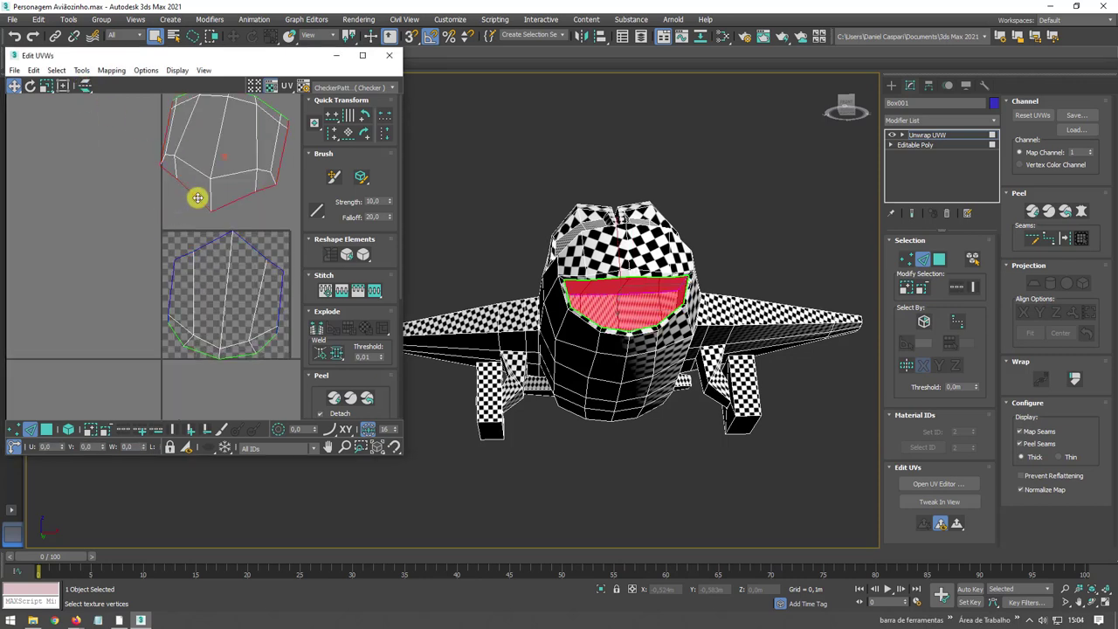
{"action": "middle_click_drag", "start_coordinate": [227, 233], "coordinate": [180, 302]}
{"action": "left_click_drag", "start_coordinate": [84, 154], "coordinate": [277, 220], "text": "alt"}
{"action": "left_click", "coordinate": [82, 70]}
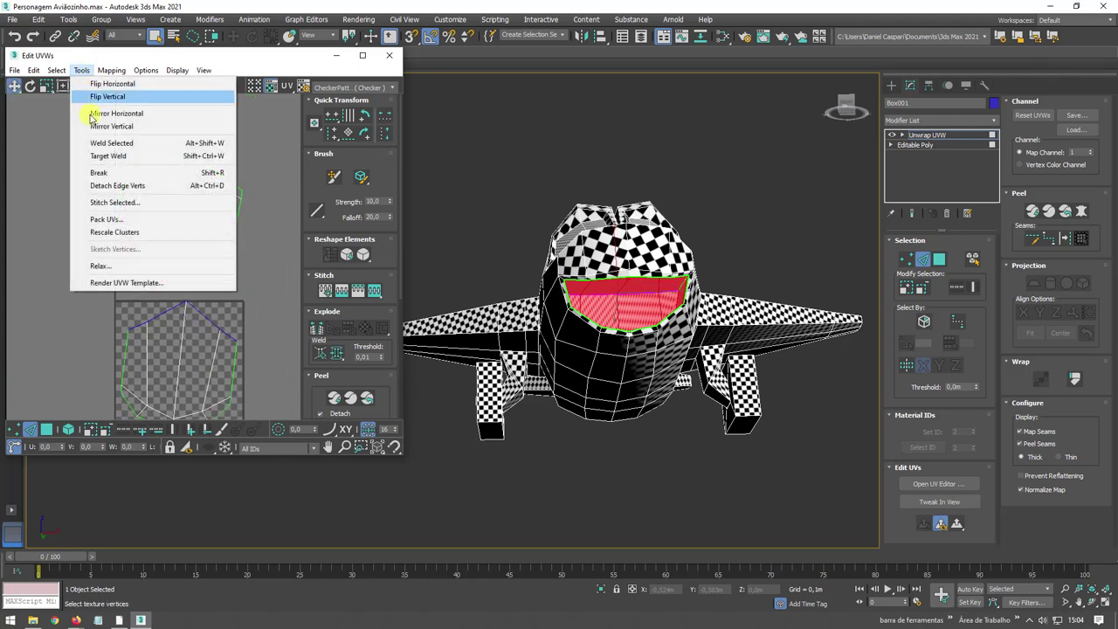
{"action": "left_click", "coordinate": [122, 201]}
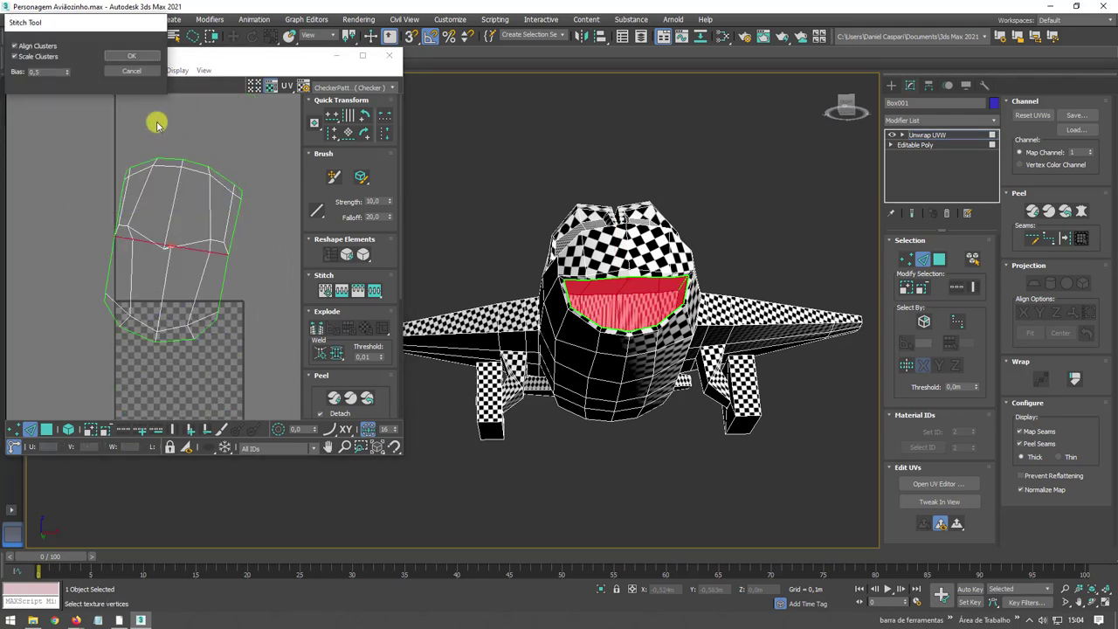
{"action": "left_click", "coordinate": [137, 62]}
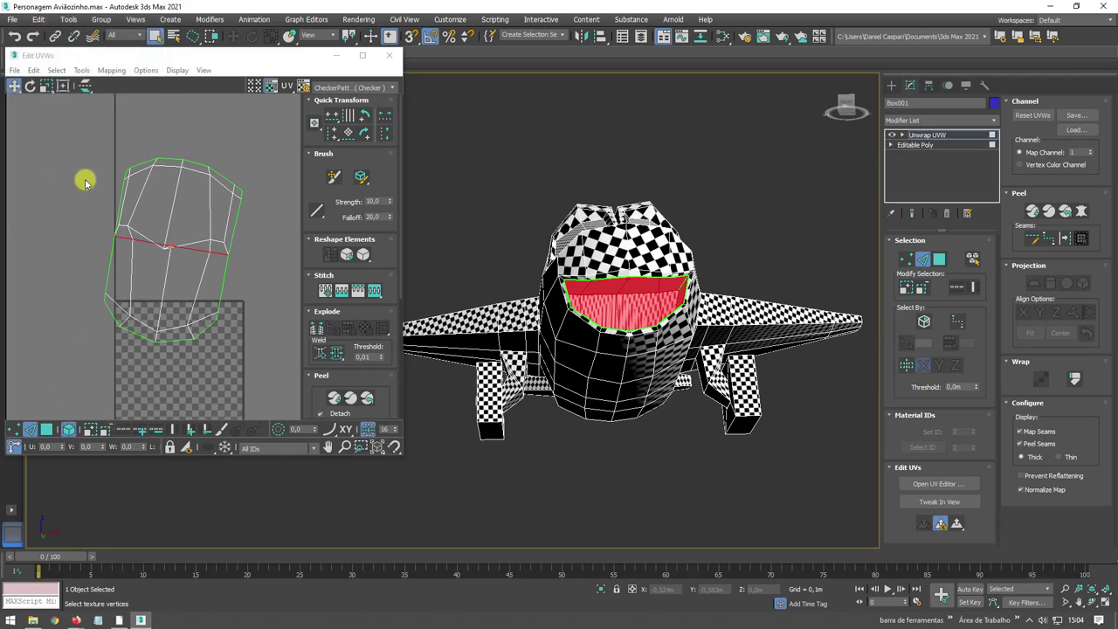
- Relax the whole stitched mouth shell by polygon angles with 100 iterations, amount 0.1 and stretch 0
{"action": "left_click_drag", "start_coordinate": [85, 181], "coordinate": [262, 371]}
{"action": "left_click", "coordinate": [84, 71]}
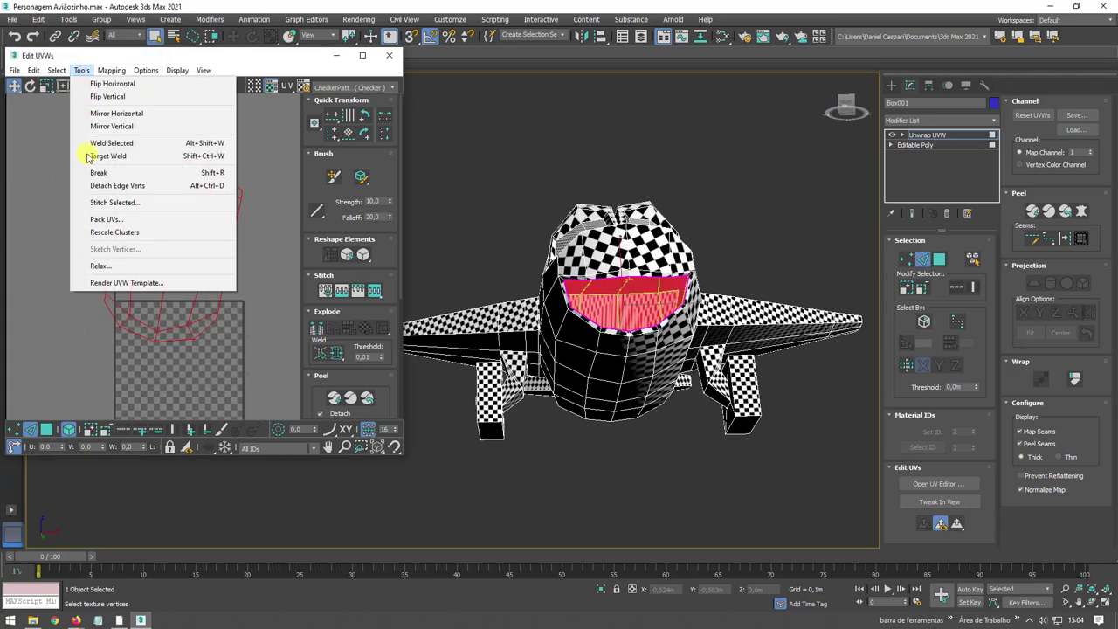
{"action": "left_click", "coordinate": [100, 265]}
{"action": "left_click", "coordinate": [274, 191]}
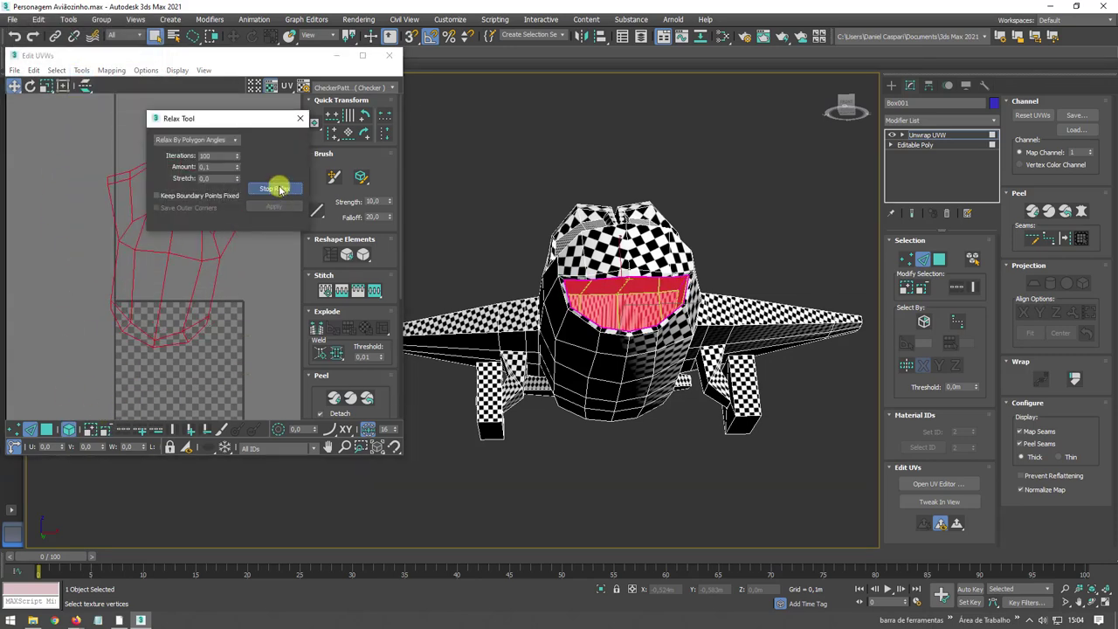
{"action": "left_click", "coordinate": [300, 118]}
{"action": "scroll", "coordinate": [217, 204], "scroll_direction": "down", "scroll_amount": 3}
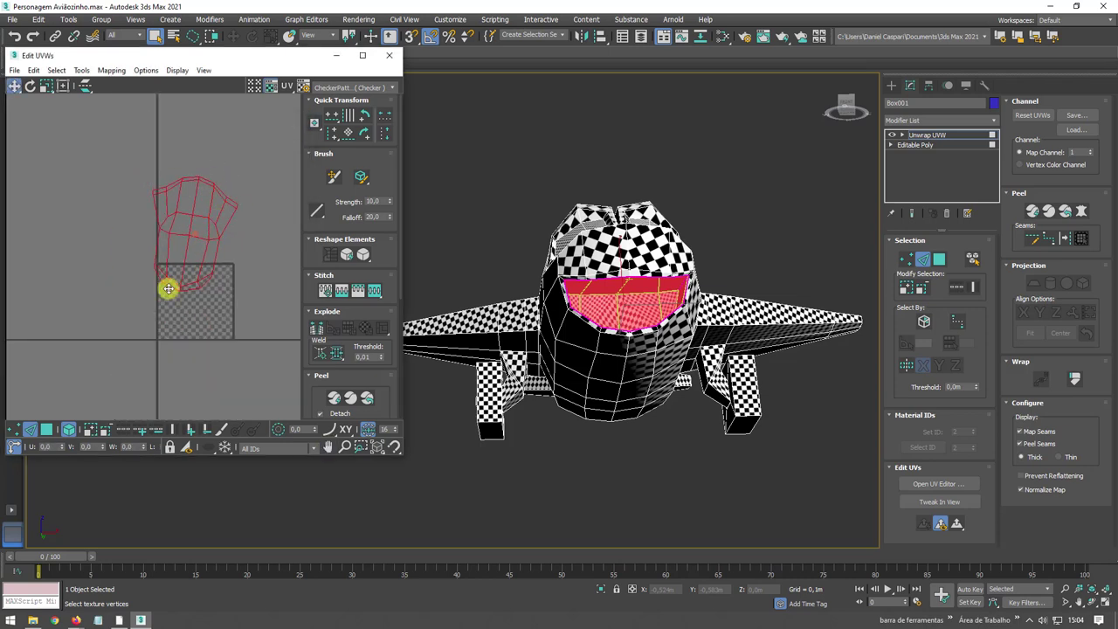
- Select all polygons of the mouth shell and pack it into the UV square with Rescale on and Rotate off
{"action": "left_click", "coordinate": [68, 429]}
{"action": "left_click_drag", "start_coordinate": [71, 145], "coordinate": [244, 319]}
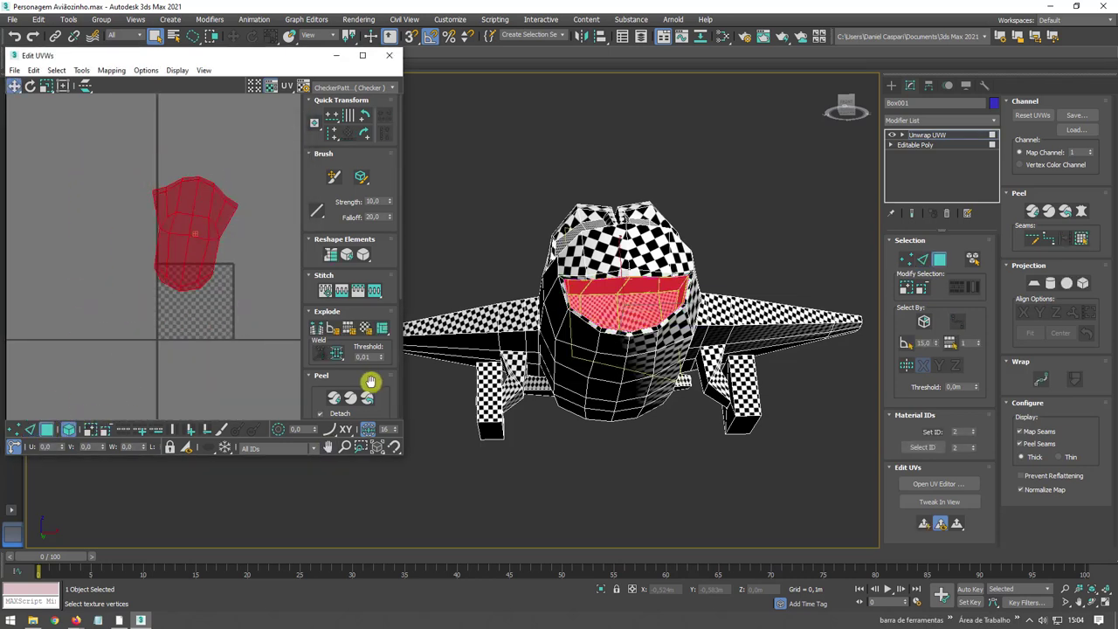
{"action": "left_click_drag", "start_coordinate": [390, 397], "coordinate": [362, 218]}
{"action": "left_click", "coordinate": [318, 320]}
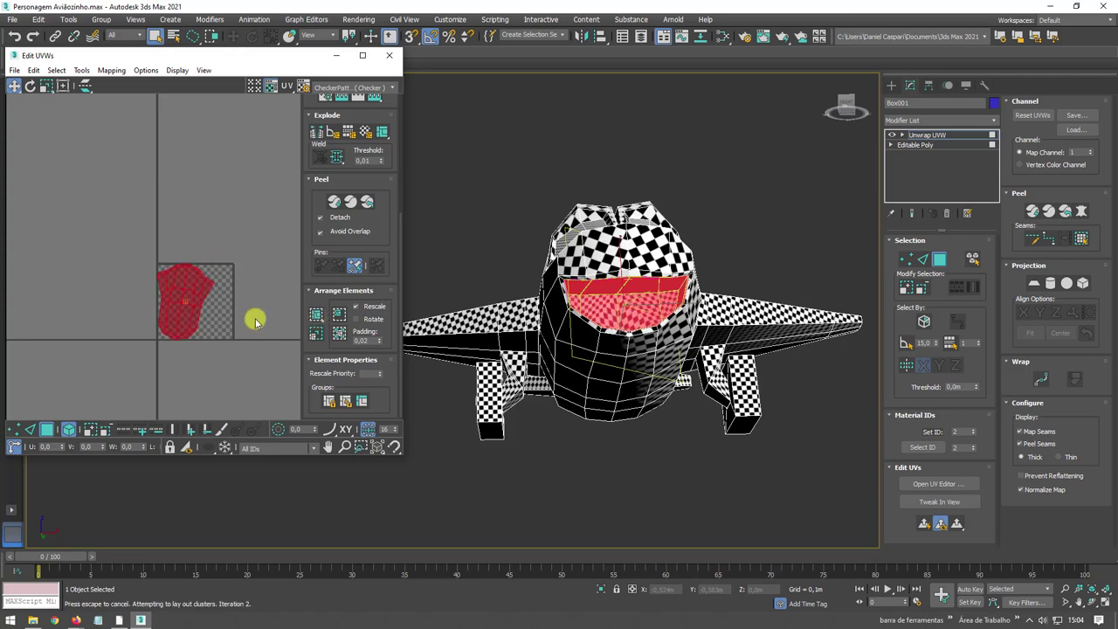
- Rotate the mouth shell upright and centre it inside the UV square
{"action": "scroll", "coordinate": [181, 298], "scroll_direction": "up", "scroll_amount": 5}
{"action": "left_click", "coordinate": [29, 87]}
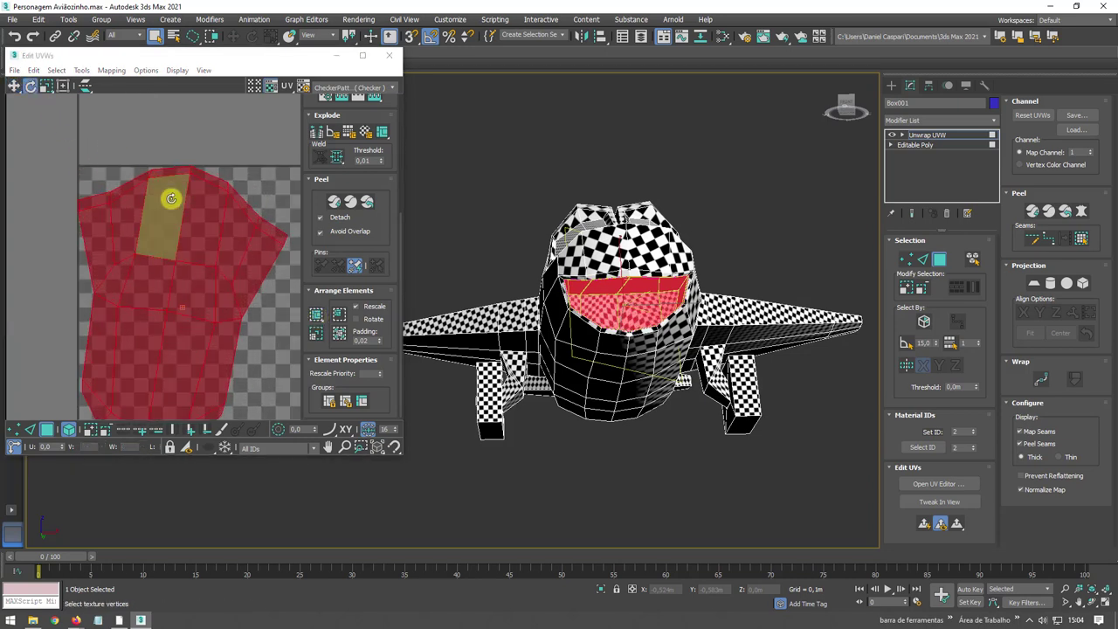
{"action": "left_click_drag", "start_coordinate": [170, 192], "coordinate": [145, 185]}
{"action": "left_click", "coordinate": [45, 89]}
{"action": "left_click_drag", "start_coordinate": [161, 233], "coordinate": [231, 261]}
{"action": "left_click", "coordinate": [14, 86]}
{"action": "scroll", "coordinate": [232, 260], "scroll_direction": "down", "scroll_amount": 4}
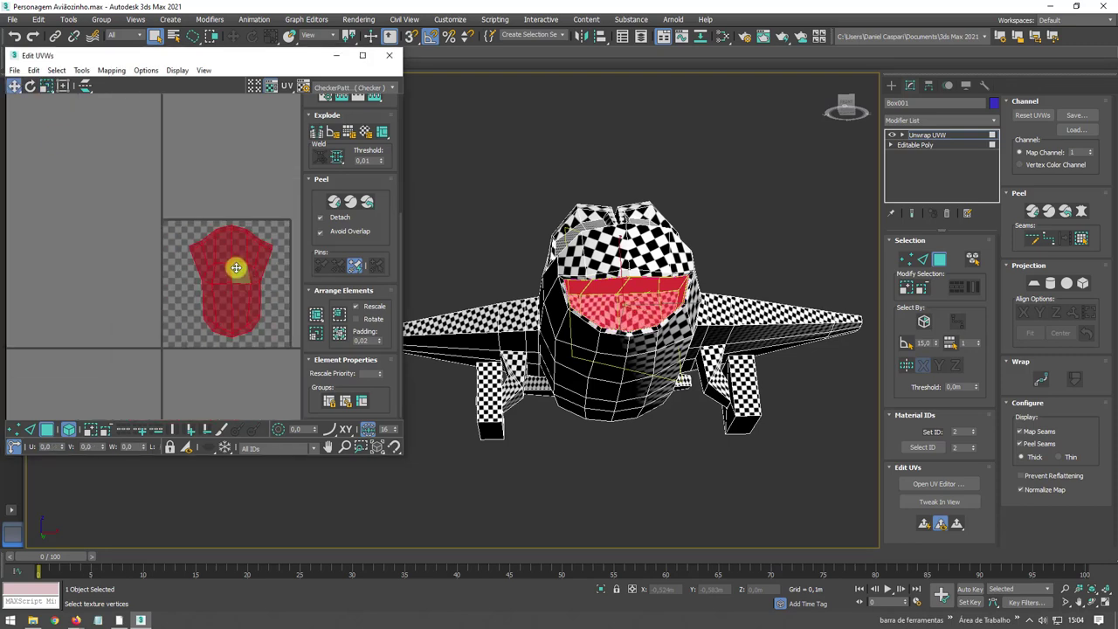
- Convert the unwrapped airplane to Editable Poly
{"action": "middle_click_drag", "start_coordinate": [572, 272], "coordinate": [536, 257], "text": "alt"}
{"action": "right_click", "coordinate": [537, 245]}
{"action": "mouse_move", "coordinate": [577, 378]}
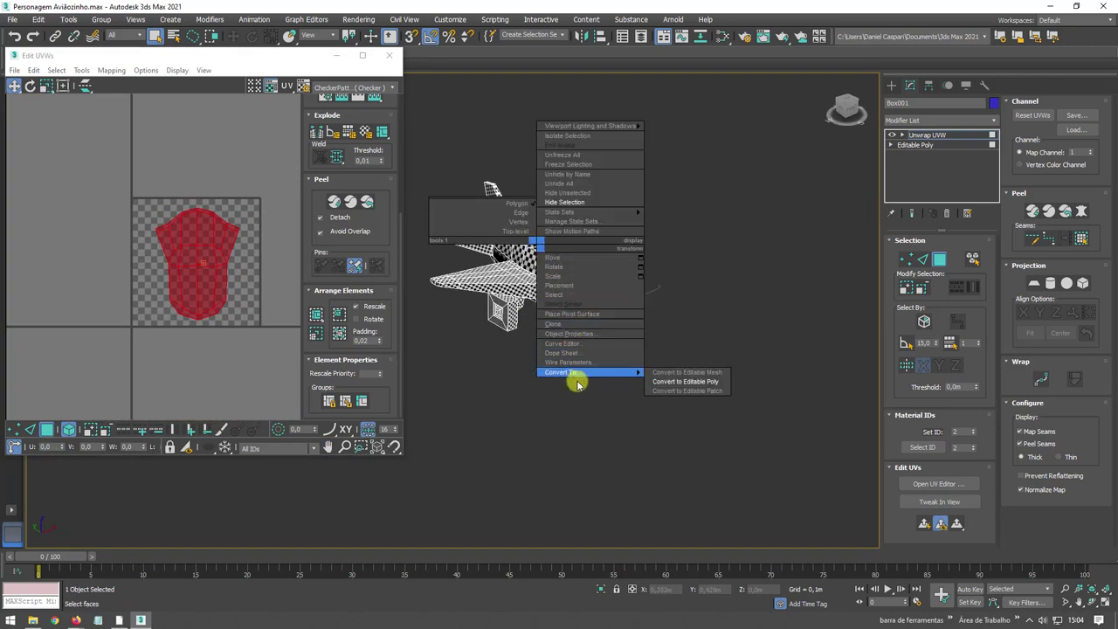
{"action": "left_click", "coordinate": [681, 382]}
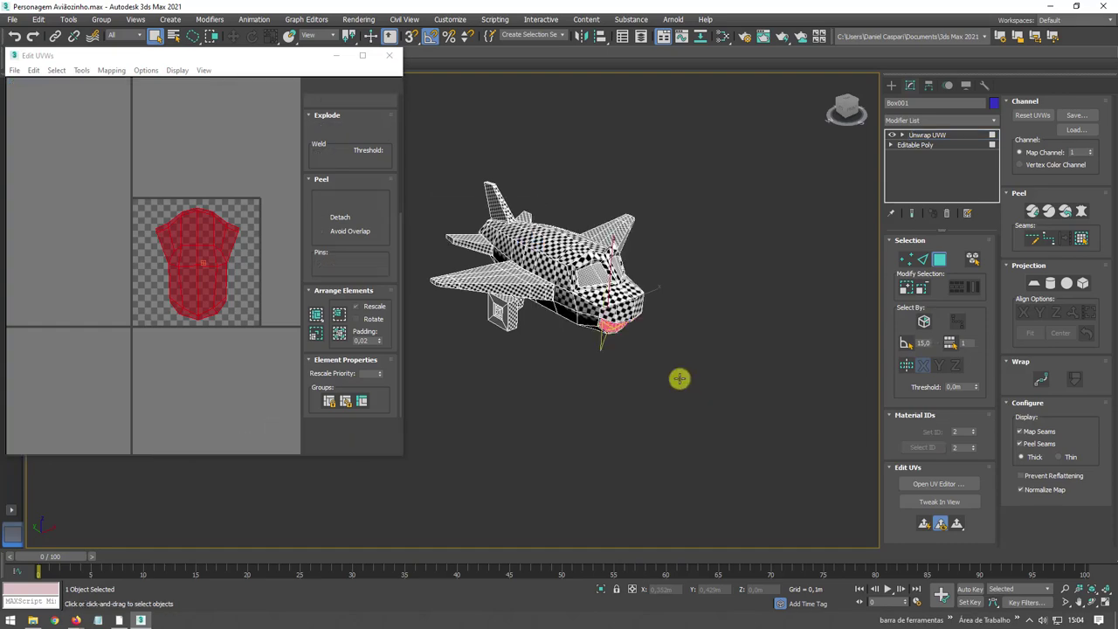
{"action": "middle_click_drag", "start_coordinate": [647, 327], "coordinate": [639, 373], "text": "alt"}
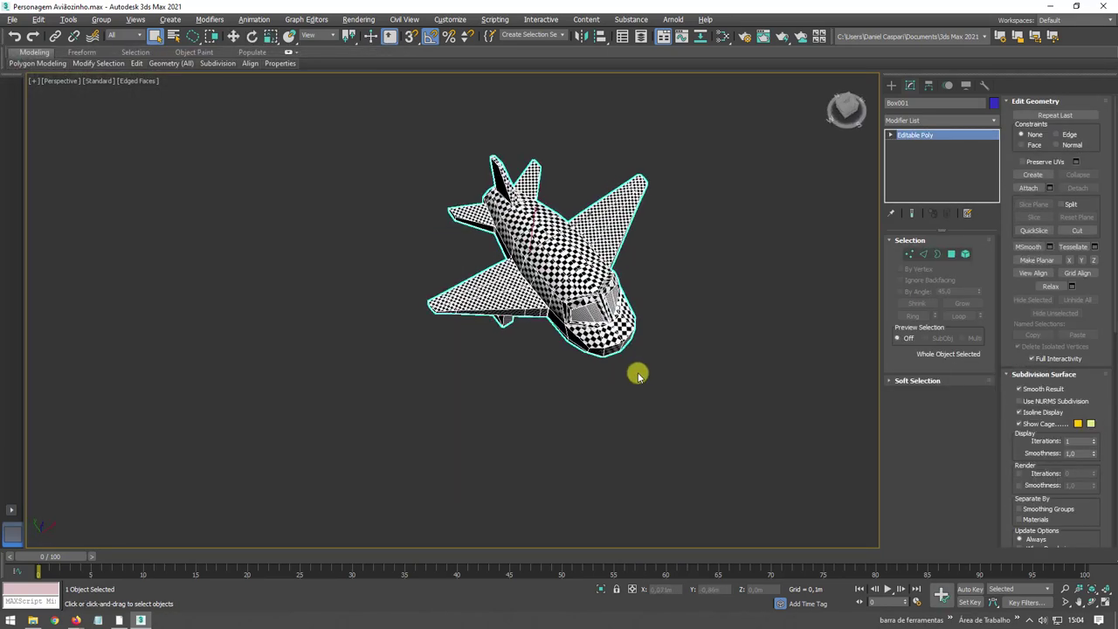
- Add a TurboSmooth modifier to the airplane and check the checker pattern on the smoothed surface
{"action": "scroll", "coordinate": [532, 277], "scroll_direction": "up", "scroll_amount": 8}
{"action": "middle_click_drag", "start_coordinate": [577, 280], "coordinate": [726, 208], "text": "alt"}
{"action": "scroll", "coordinate": [512, 252], "scroll_direction": "down", "scroll_amount": 5}
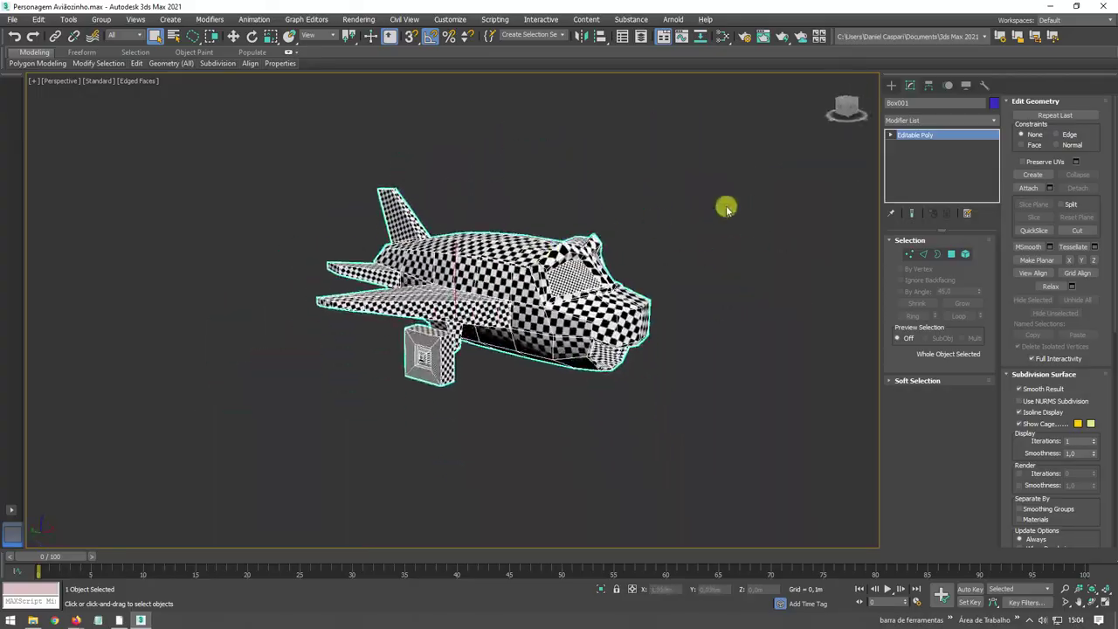
{"action": "left_click", "coordinate": [993, 120]}
{"action": "left_click_drag", "start_coordinate": [996, 153], "coordinate": [976, 497]}
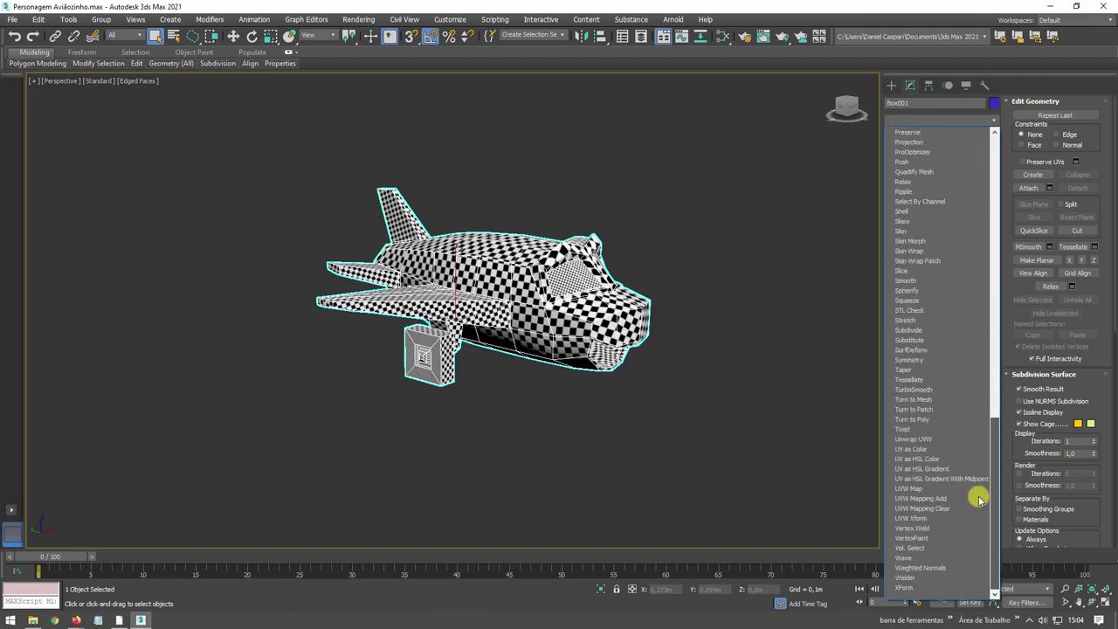
{"action": "left_click", "coordinate": [920, 391]}
{"action": "middle_click_drag", "start_coordinate": [771, 365], "coordinate": [893, 200], "text": "alt"}
{"action": "scroll", "coordinate": [580, 347], "scroll_direction": "up", "scroll_amount": 5}
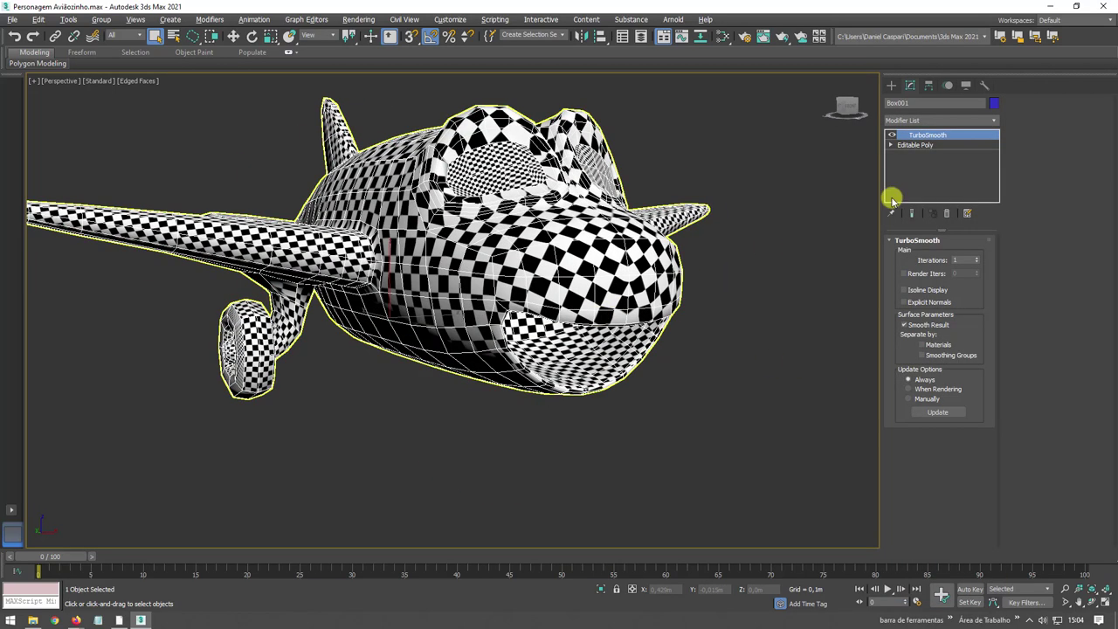
- Add an Edit Poly modifier above TurboSmooth and enter polygon level with the mouth polygons selected
{"action": "left_click", "coordinate": [993, 121]}
{"action": "left_click_drag", "start_coordinate": [996, 181], "coordinate": [995, 277]}
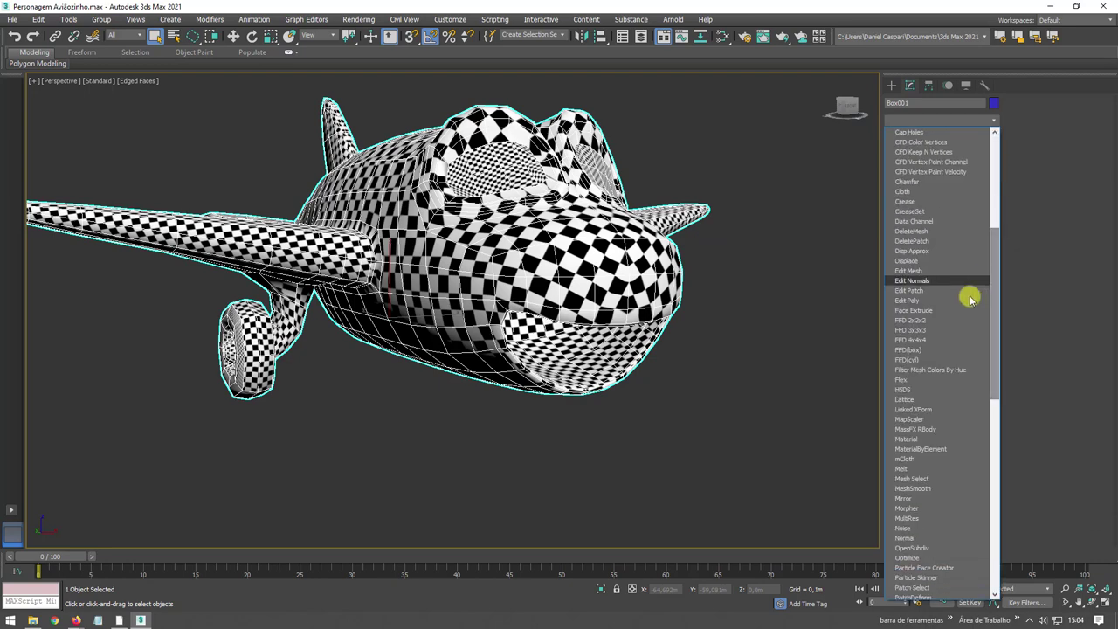
{"action": "left_click", "coordinate": [913, 299]}
{"action": "middle_click_drag", "start_coordinate": [754, 270], "coordinate": [751, 298], "text": "alt"}
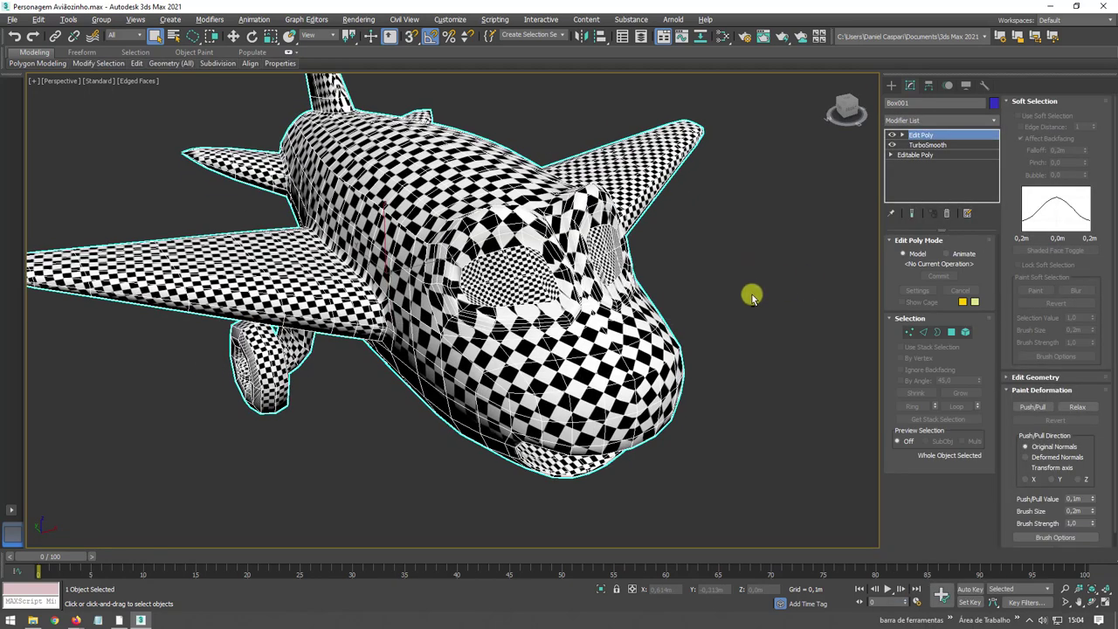
{"action": "left_click", "coordinate": [995, 123]}
{"action": "left_click", "coordinate": [995, 122]}
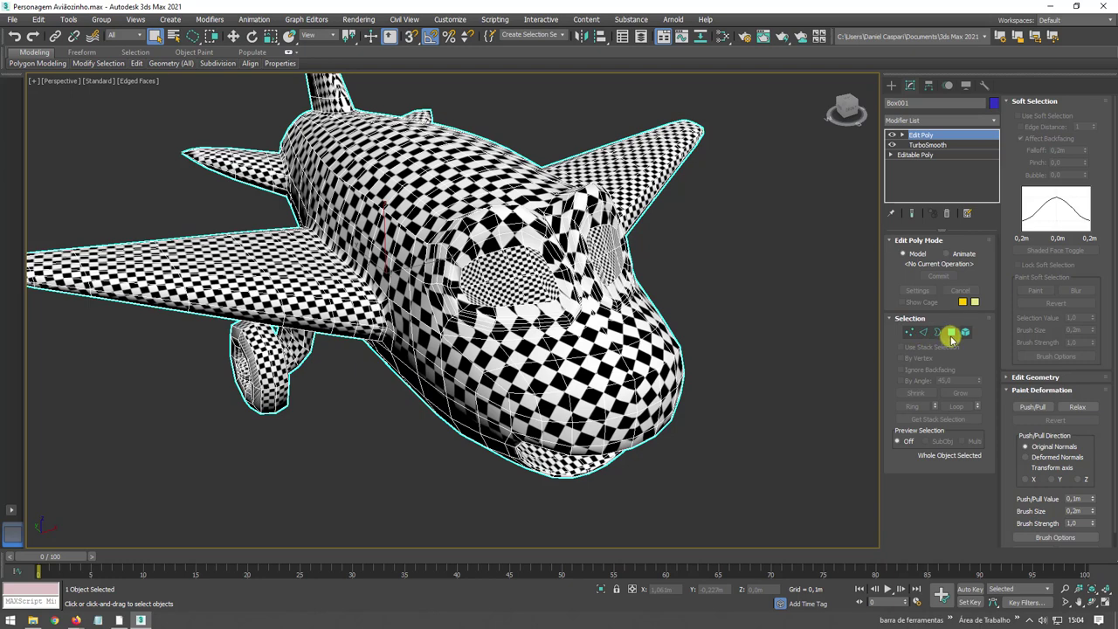
{"action": "left_click", "coordinate": [951, 336]}
{"action": "middle_click_drag", "start_coordinate": [749, 344], "coordinate": [704, 349], "text": "alt"}
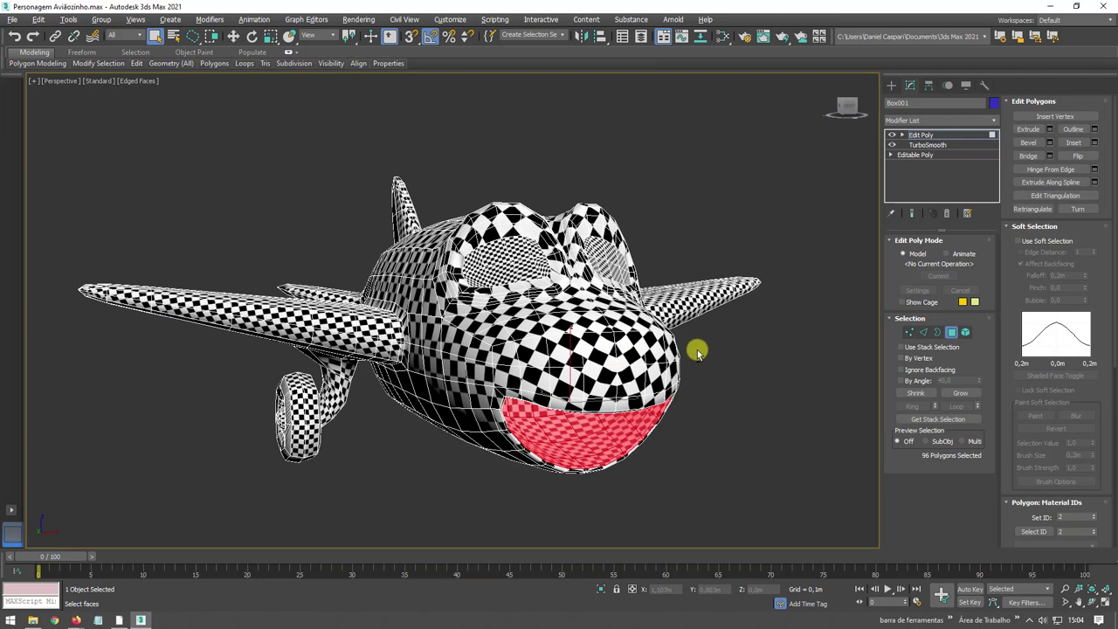
- Add an Unwrap UVW modifier for the selected smoothed mouth polygons and open the UV editor
{"action": "left_click", "coordinate": [991, 128]}
{"action": "left_click_drag", "start_coordinate": [994, 149], "coordinate": [993, 469]}
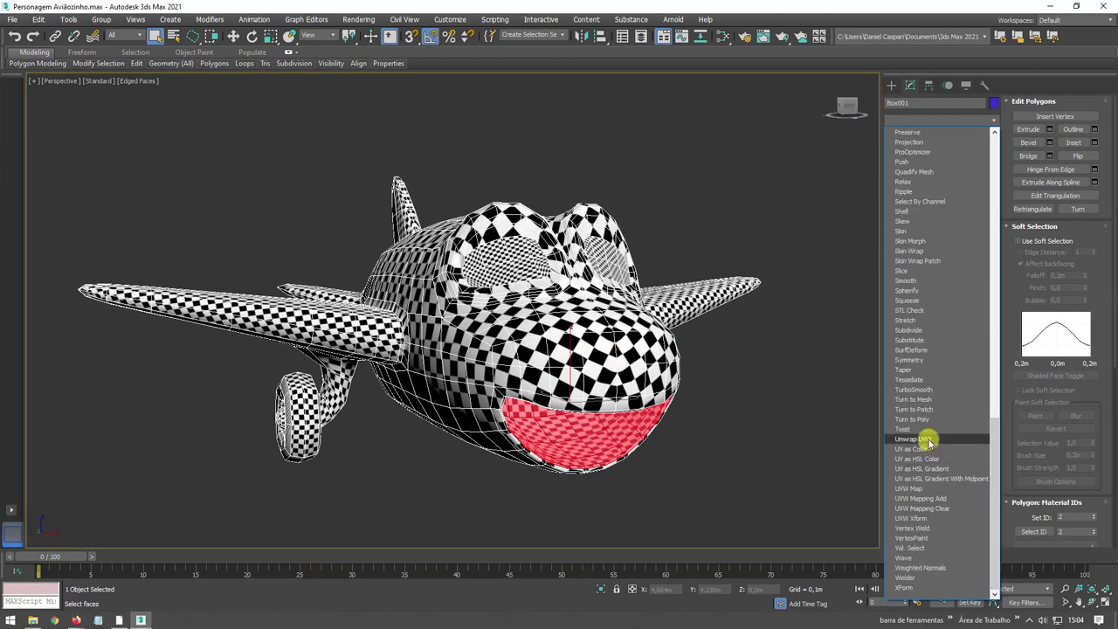
{"action": "left_click", "coordinate": [928, 440]}
{"action": "left_click", "coordinate": [939, 483]}
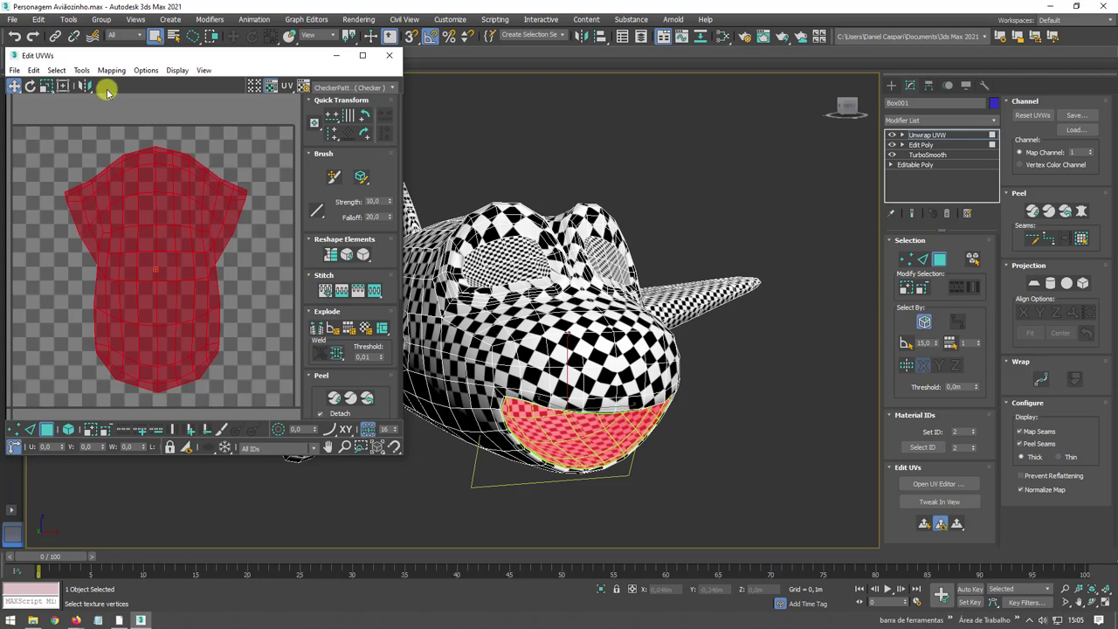
- Render the mouth's UVW template at 1024 x 1024 with the fill mode set to Solid
{"action": "left_click", "coordinate": [83, 72]}
{"action": "left_click", "coordinate": [145, 282]}
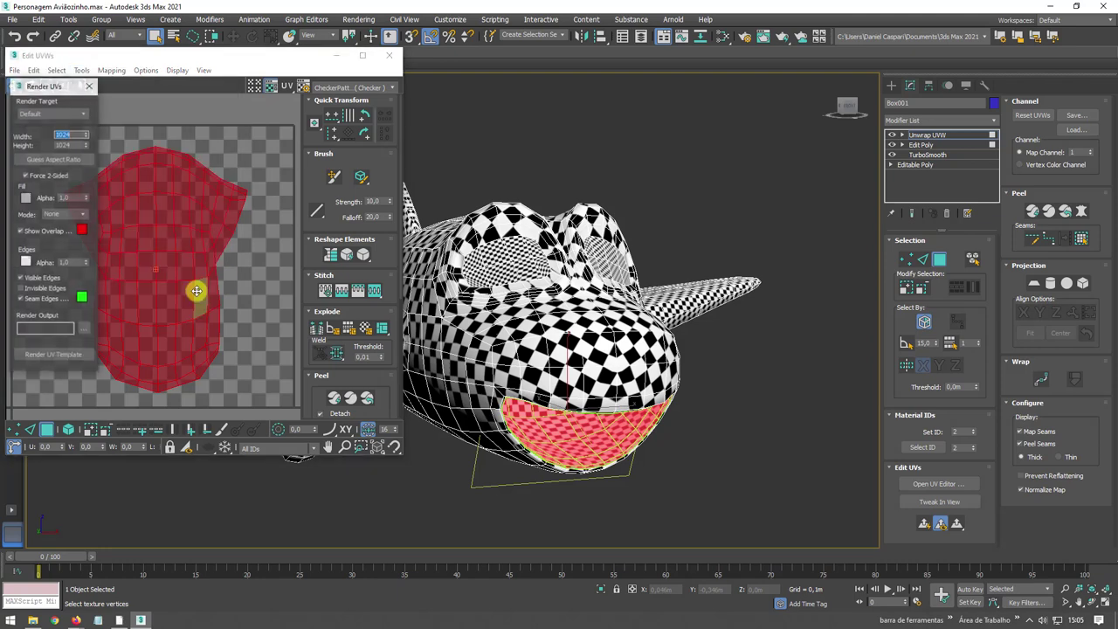
{"action": "left_click", "coordinate": [82, 215]}
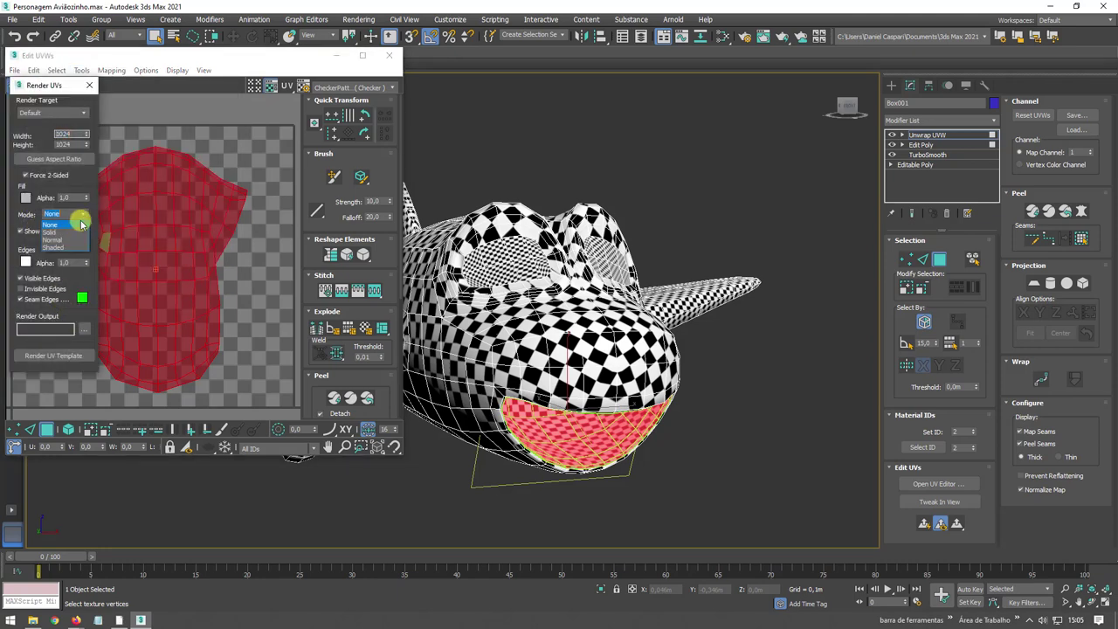
{"action": "left_click", "coordinate": [73, 233]}
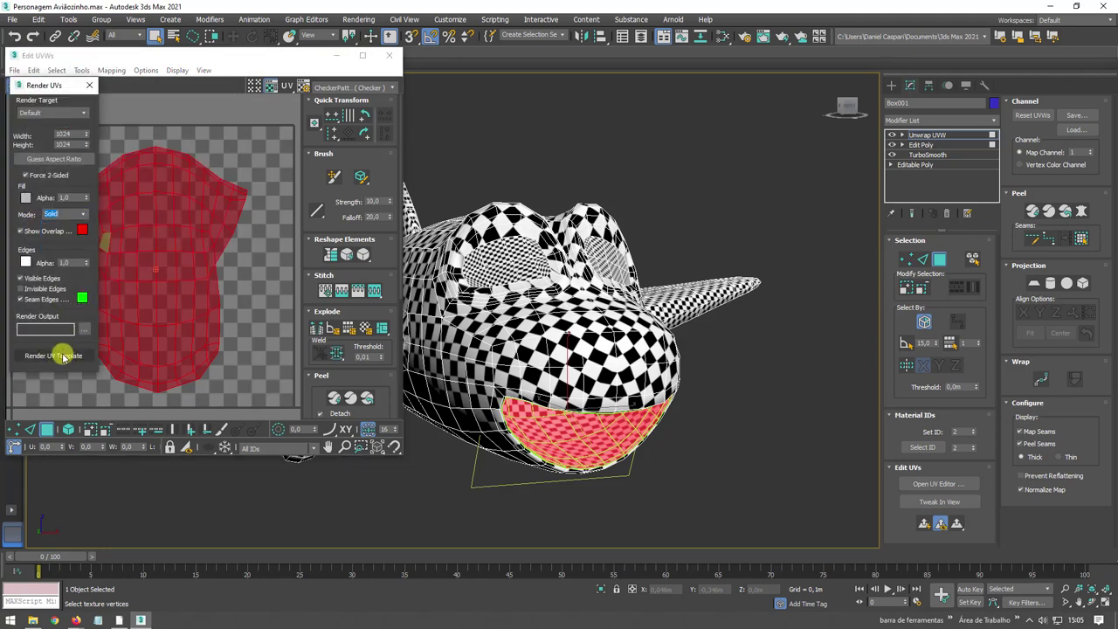
{"action": "left_click", "coordinate": [53, 356]}
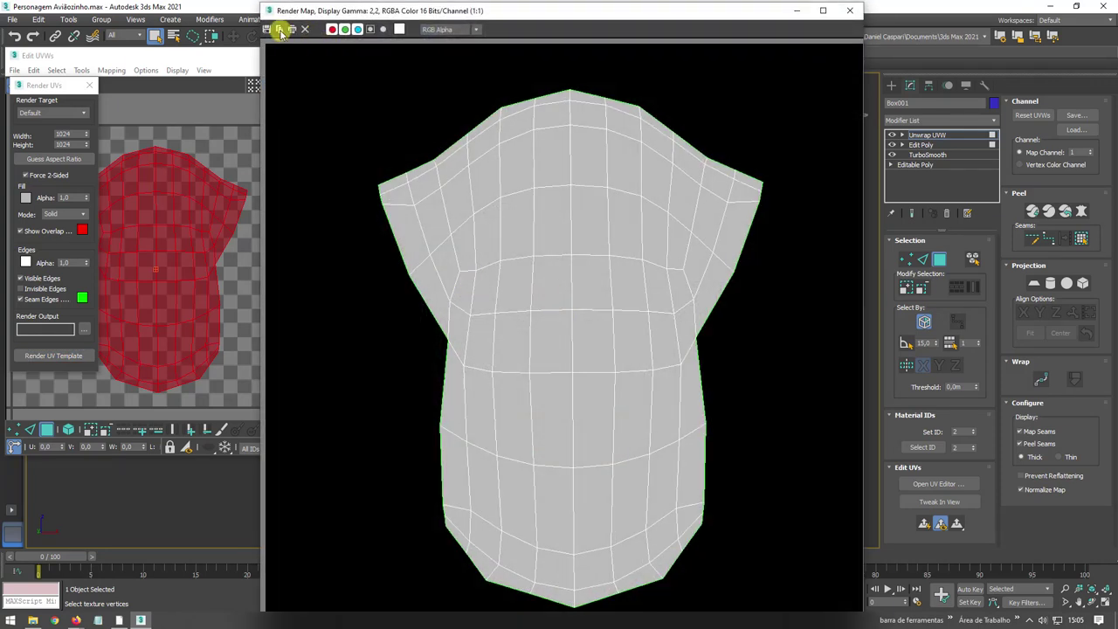
- Save the rendered template in the Mapas folder as a JPEG file named boca
{"action": "left_click", "coordinate": [267, 29]}
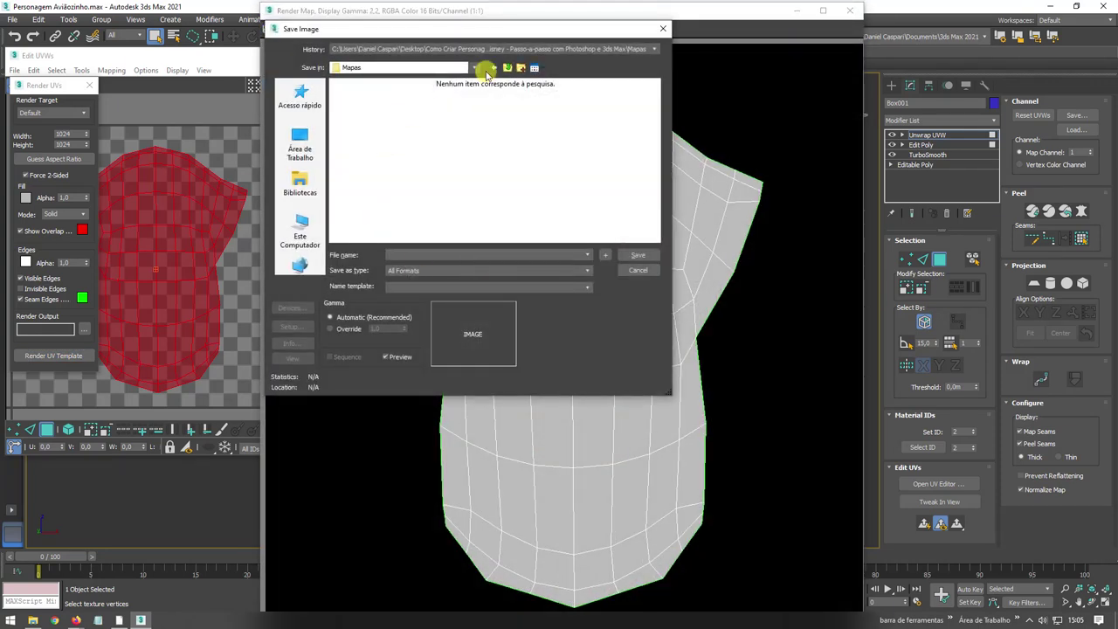
{"action": "left_click", "coordinate": [509, 68]}
{"action": "double_click", "coordinate": [483, 116]}
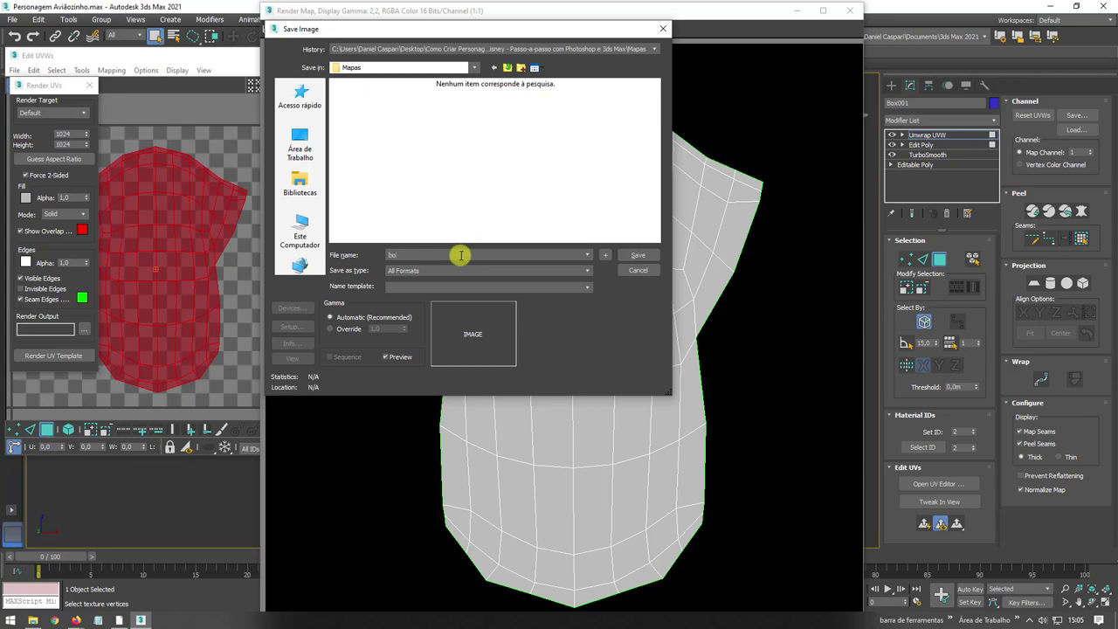
{"action": "key", "text": "Tab"}
{"action": "key", "text": "Down"}
{"action": "key", "text": "Down"}
{"action": "key", "text": "Down"}
{"action": "key", "text": "Down"}
{"action": "key", "text": "Down"}
{"action": "key", "text": "Down"}
{"action": "key", "text": "Down"}
{"action": "key", "text": "Down"}
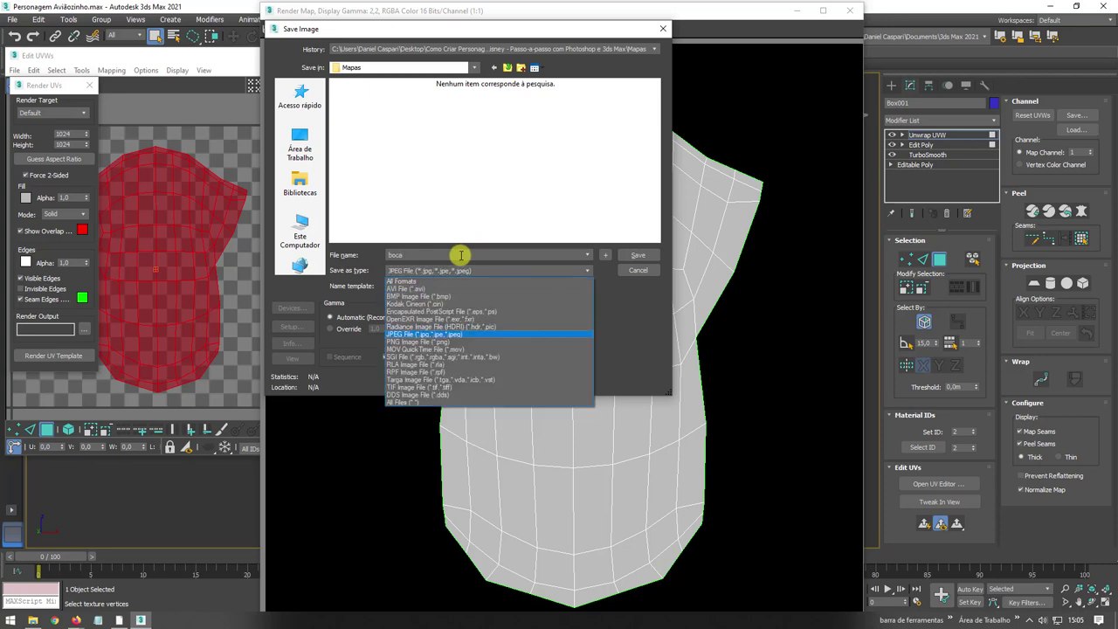
{"action": "key", "text": "Return"}
{"action": "key", "text": "Return"}
{"action": "key", "text": "Return"}
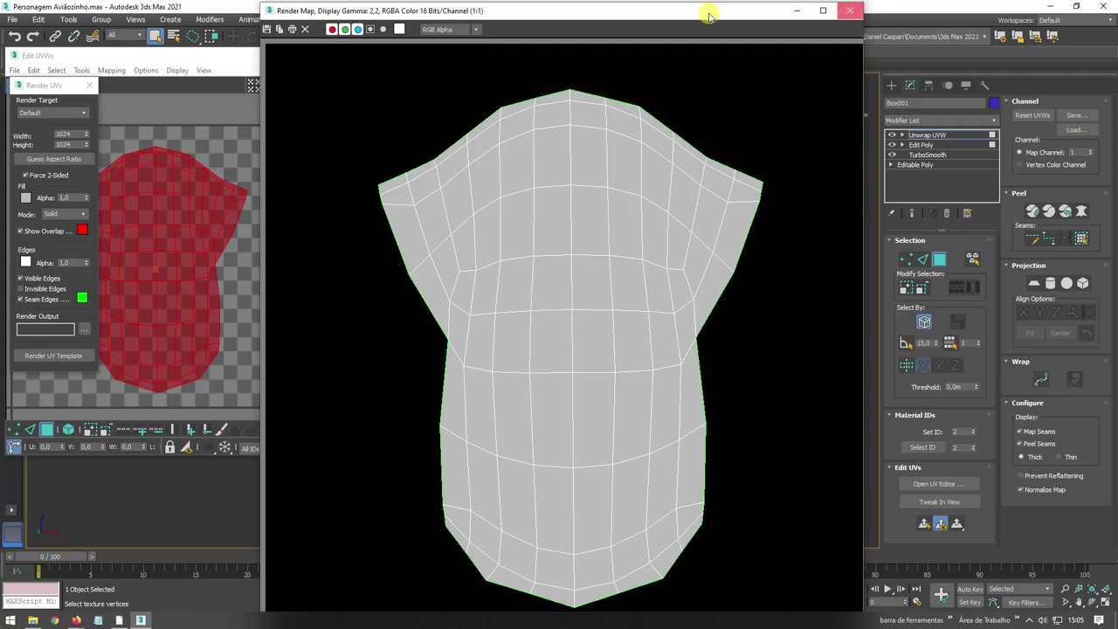
- Close the render and UV editor windows, convert the airplane to Editable Poly and enter polygon level
{"action": "key", "text": "Escape"}
{"action": "left_click", "coordinate": [389, 58]}
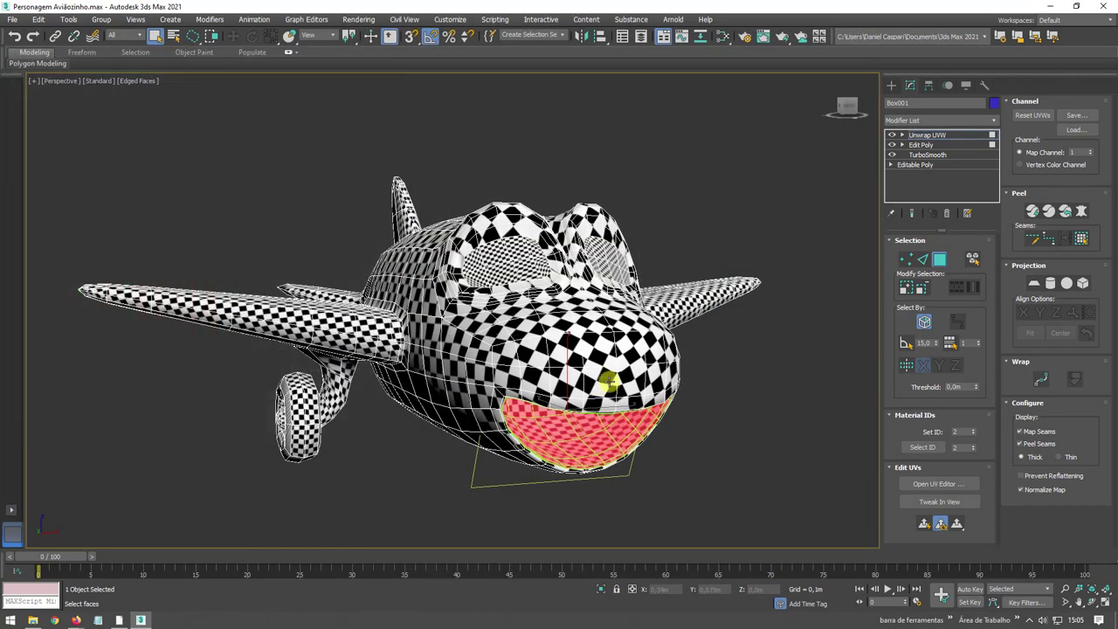
{"action": "right_click", "coordinate": [584, 341]}
{"action": "mouse_move", "coordinate": [669, 464]}
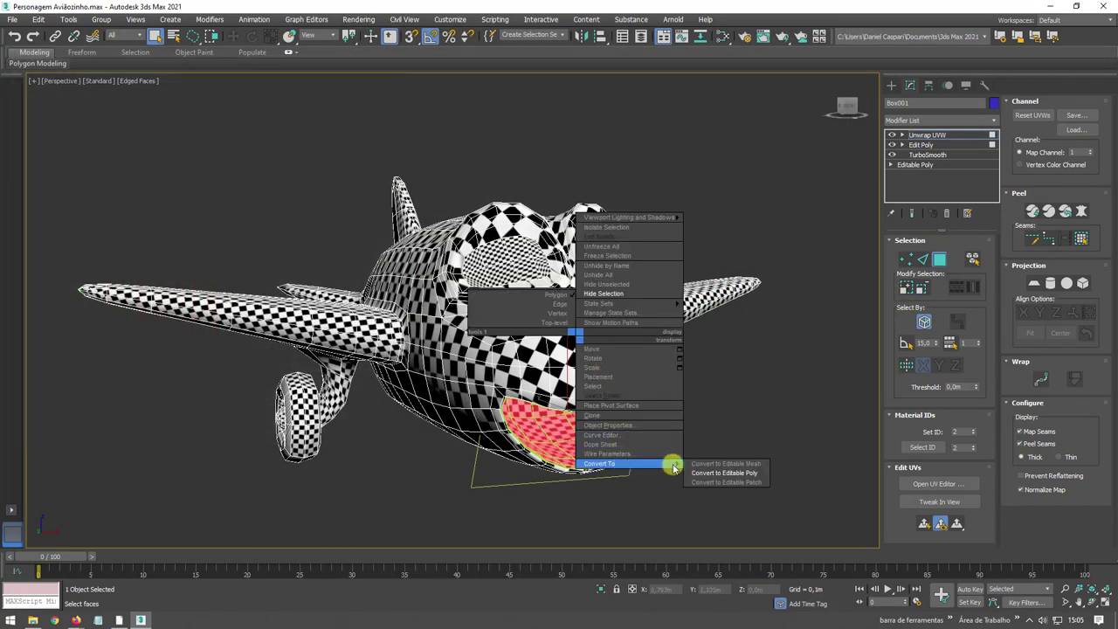
{"action": "left_click", "coordinate": [716, 469]}
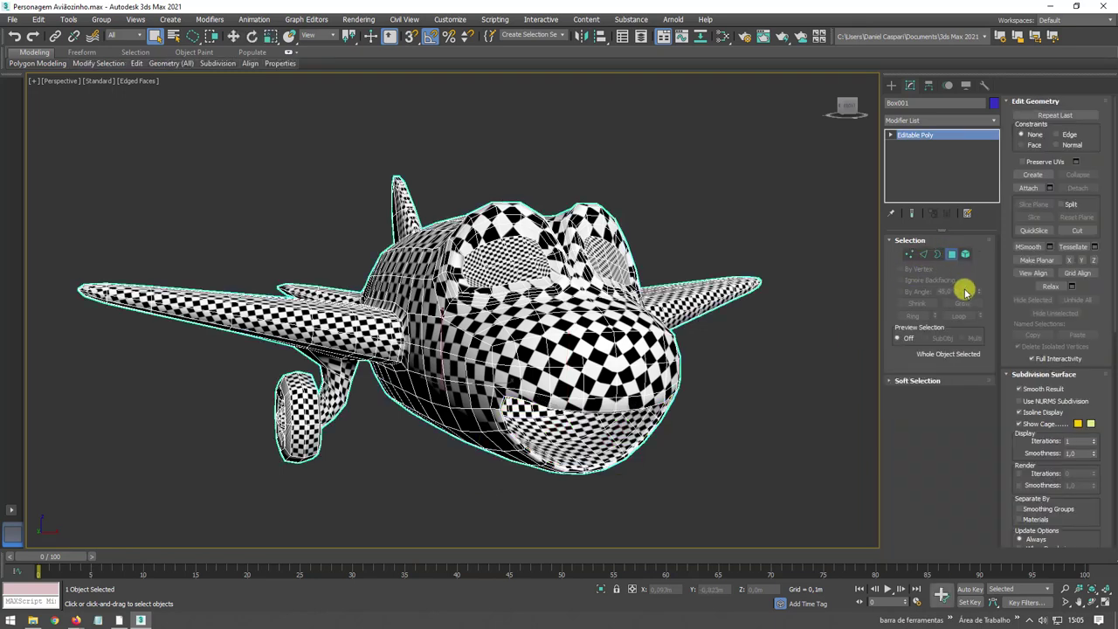
{"action": "key", "text": "4"}
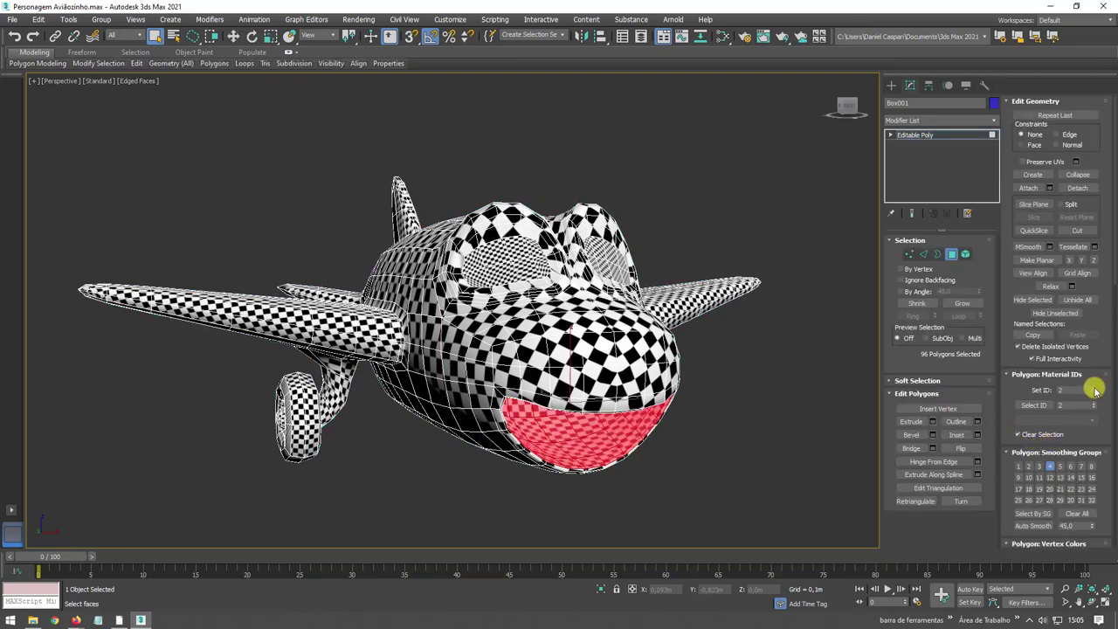
{"action": "left_click", "coordinate": [1036, 405]}
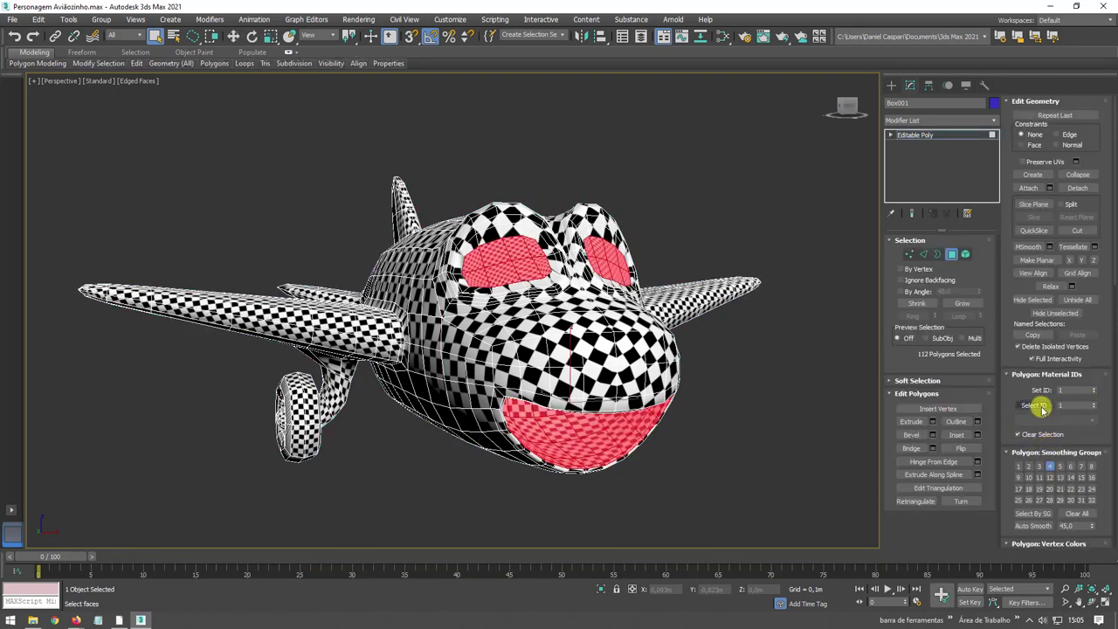
{"action": "key", "text": "ctrl+z"}
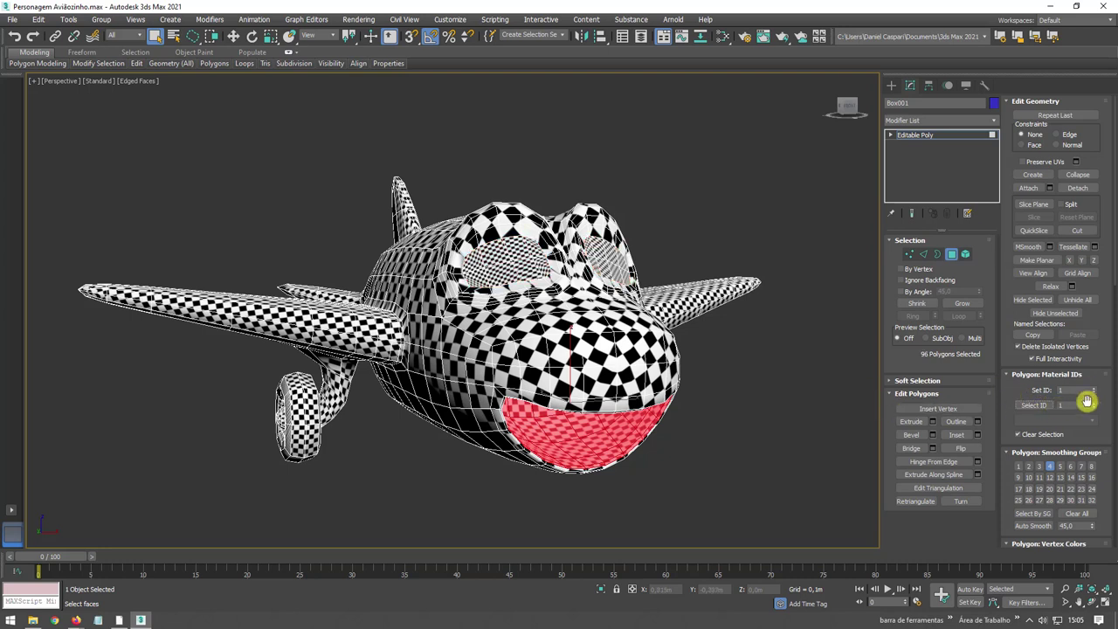
{"action": "left_click", "coordinate": [1039, 406]}
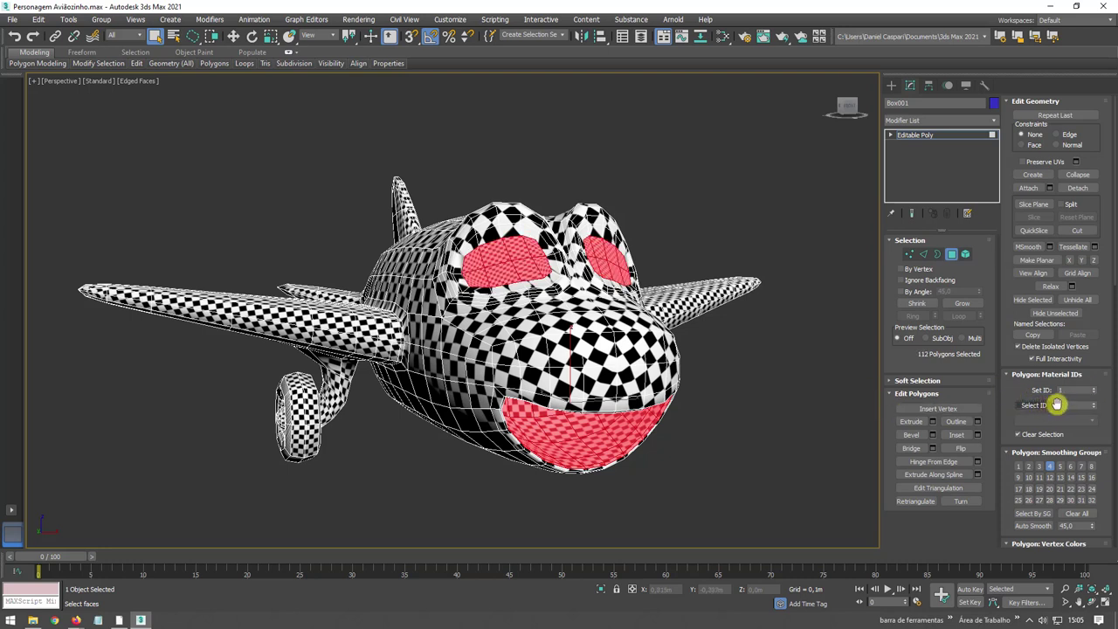
{"action": "key", "text": "ctrl+z"}
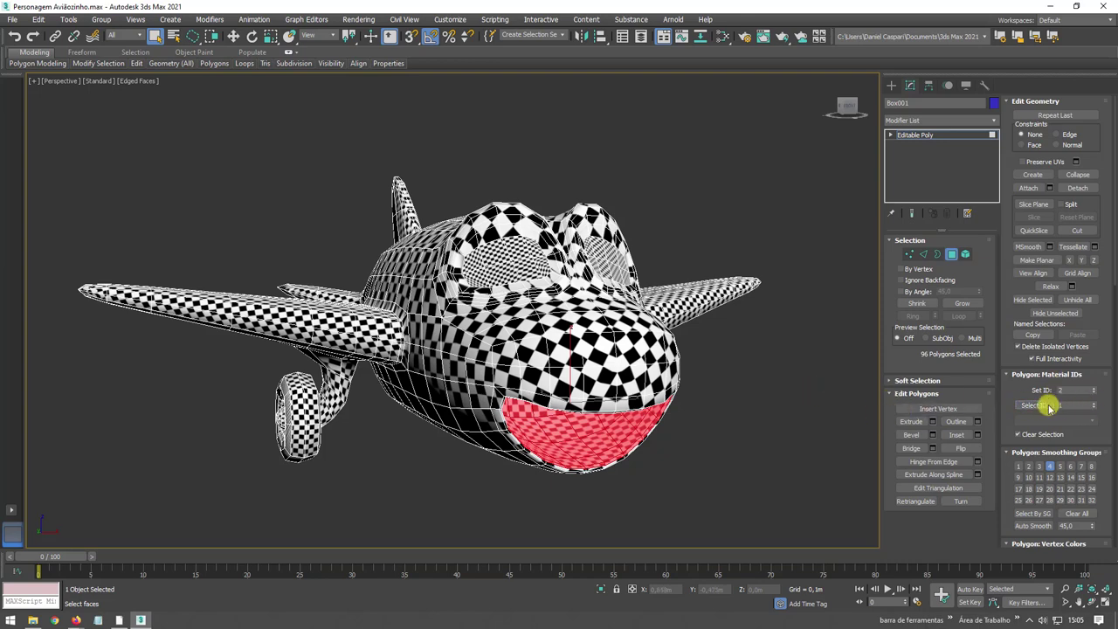
- Select only the polygons of both eyes by their material ID 1
{"action": "left_click", "coordinate": [1049, 407]}
{"action": "middle_click_drag", "start_coordinate": [731, 309], "coordinate": [731, 332], "text": "alt"}
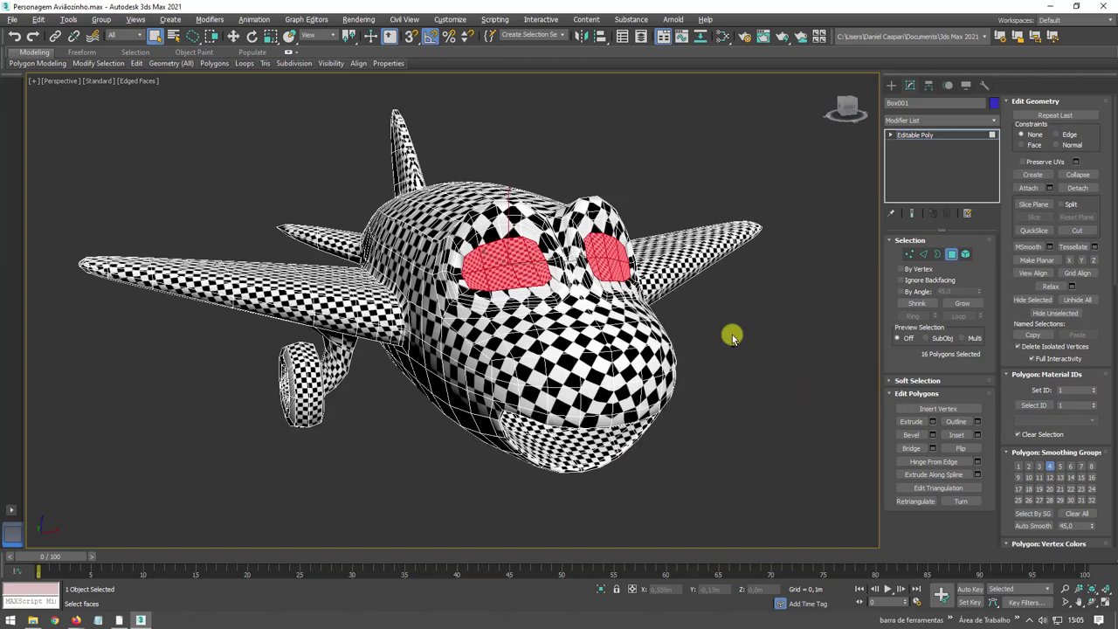
{"action": "left_click", "coordinate": [994, 121]}
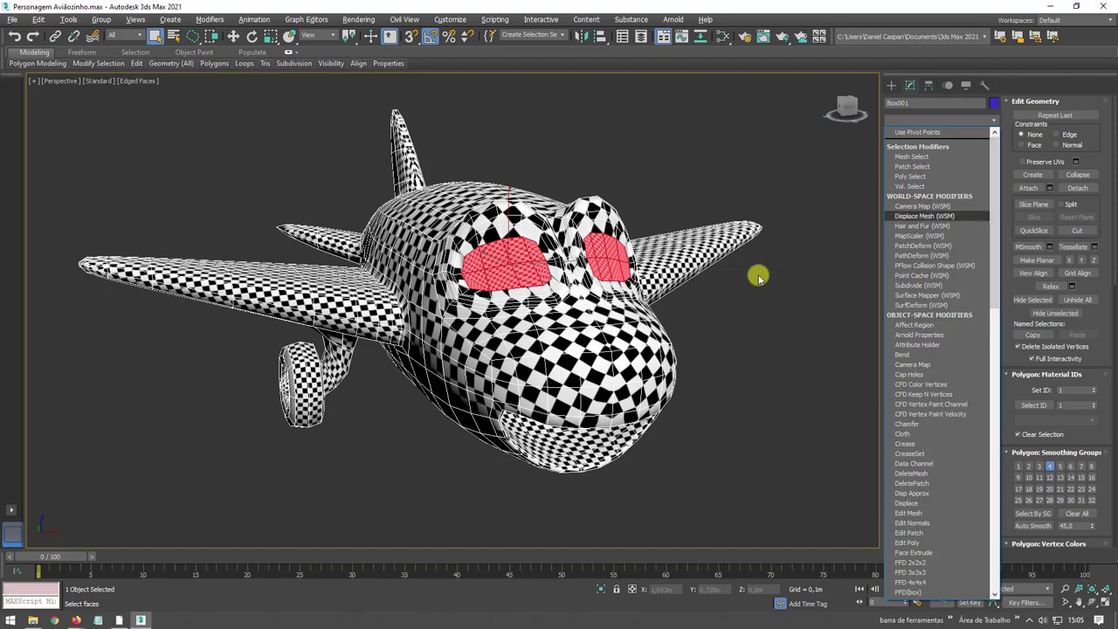
{"action": "scroll", "coordinate": [546, 267], "scroll_direction": "up", "scroll_amount": 3}
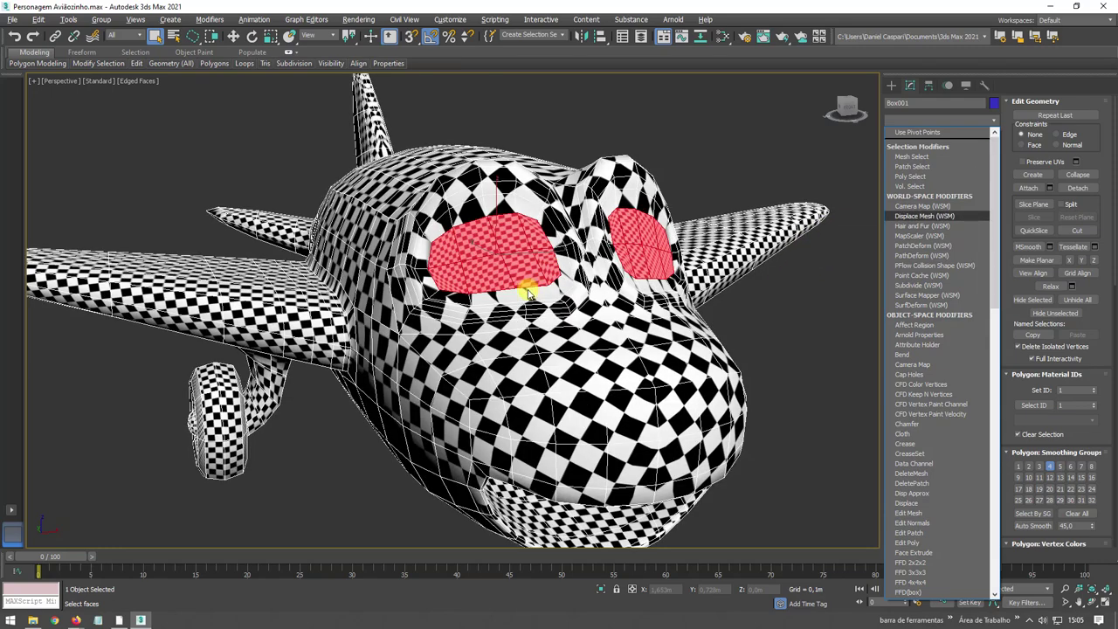
{"action": "scroll", "coordinate": [529, 292], "scroll_direction": "up", "scroll_amount": 2}
{"action": "left_click", "coordinate": [704, 247]}
{"action": "middle_click_drag", "start_coordinate": [704, 247], "coordinate": [670, 260], "text": "alt"}
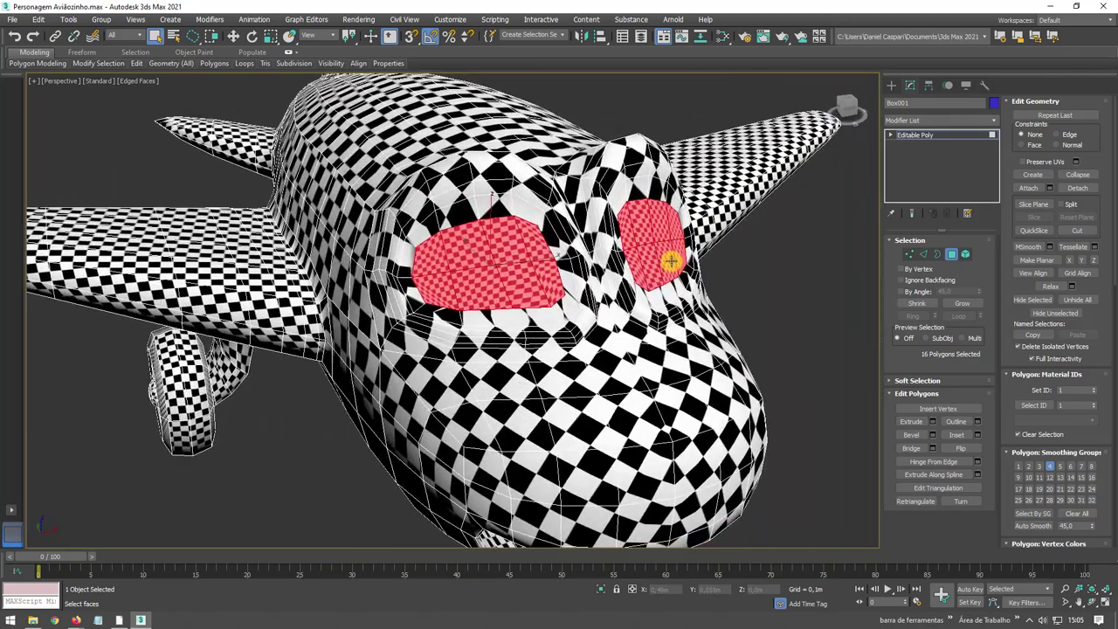
- Convert the airplane to Editable Poly with the eyes selected and return to polygon level
{"action": "right_click", "coordinate": [650, 245]}
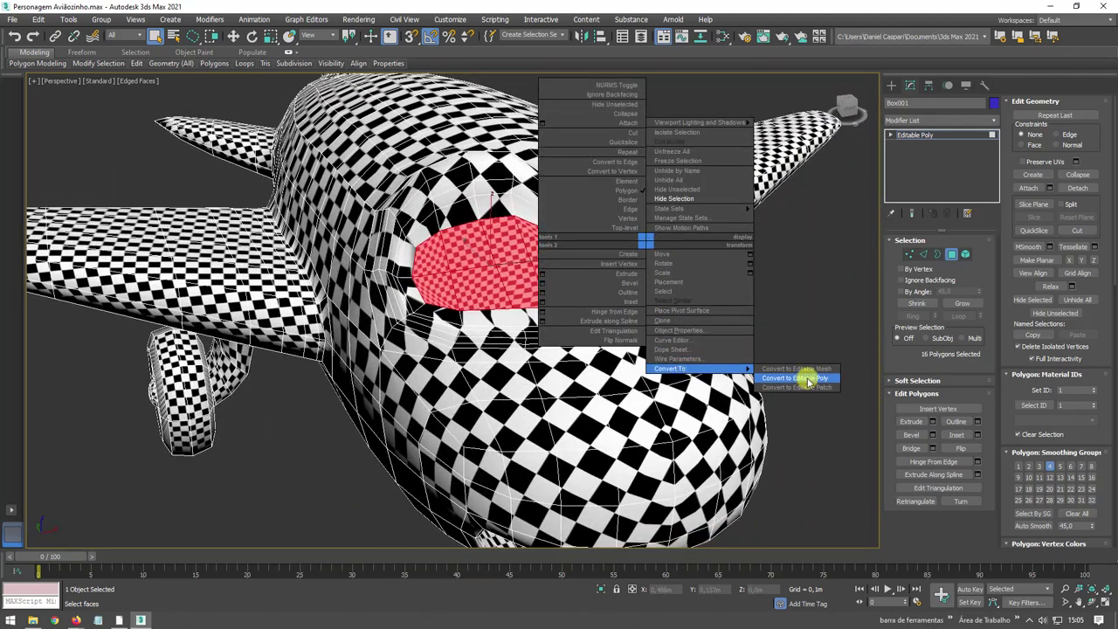
{"action": "left_click", "coordinate": [806, 376]}
{"action": "left_click", "coordinate": [951, 254]}
- Scale both eye surfaces about their own pivot centers to about 117% uniformly, 91% in X and 118% in Z
{"action": "key", "text": "r"}
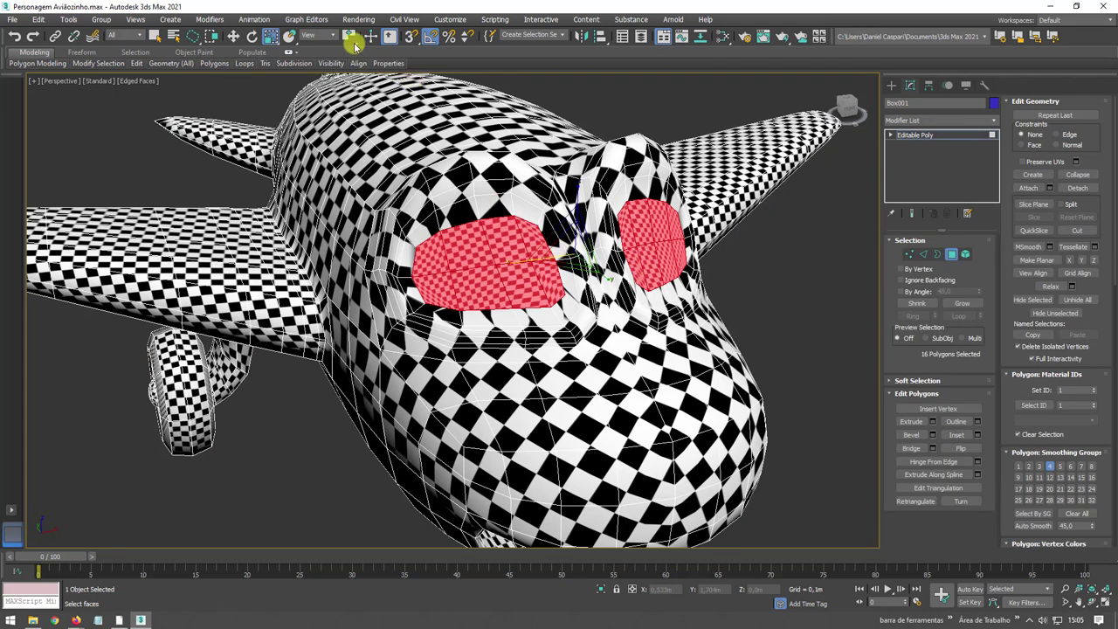
{"action": "left_click_drag", "start_coordinate": [352, 41], "coordinate": [347, 55]}
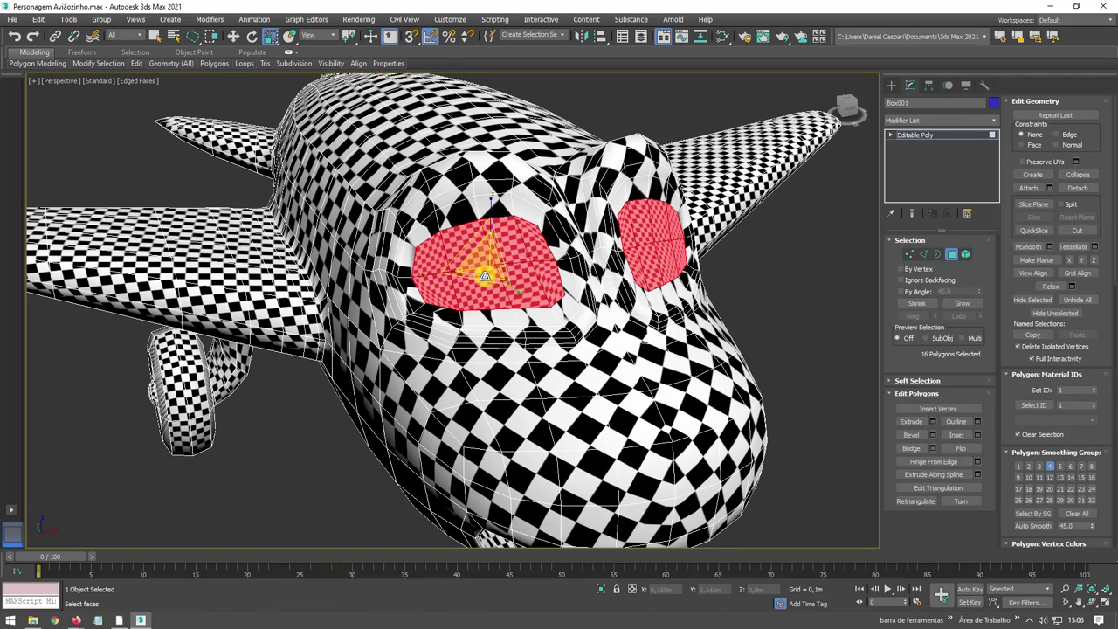
{"action": "left_click_drag", "start_coordinate": [488, 271], "coordinate": [491, 266]}
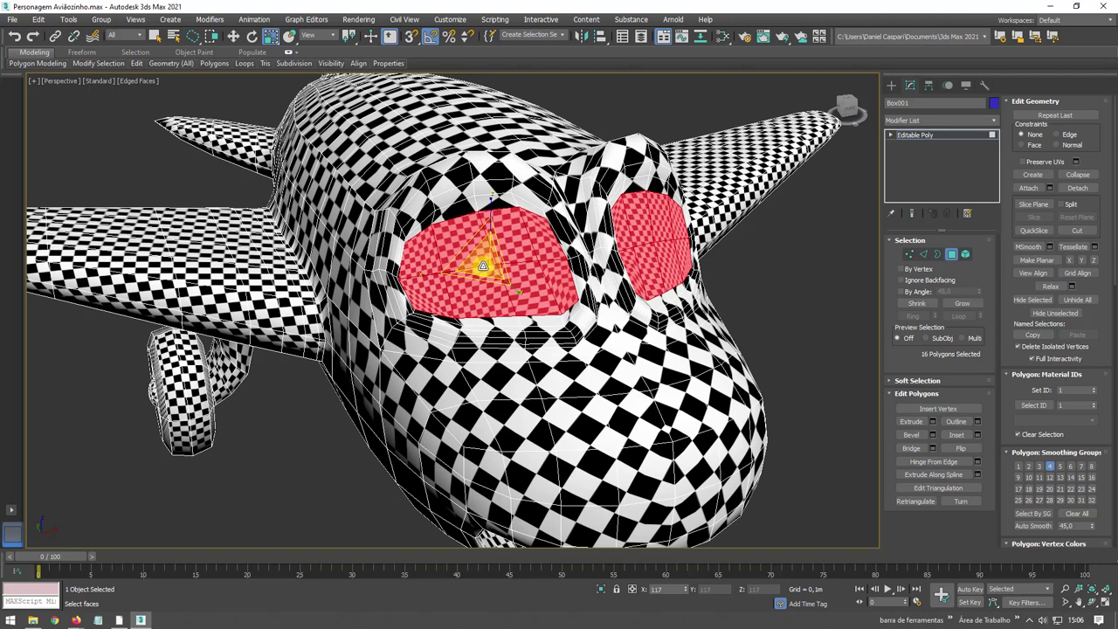
{"action": "left_click_drag", "start_coordinate": [481, 267], "coordinate": [429, 271]}
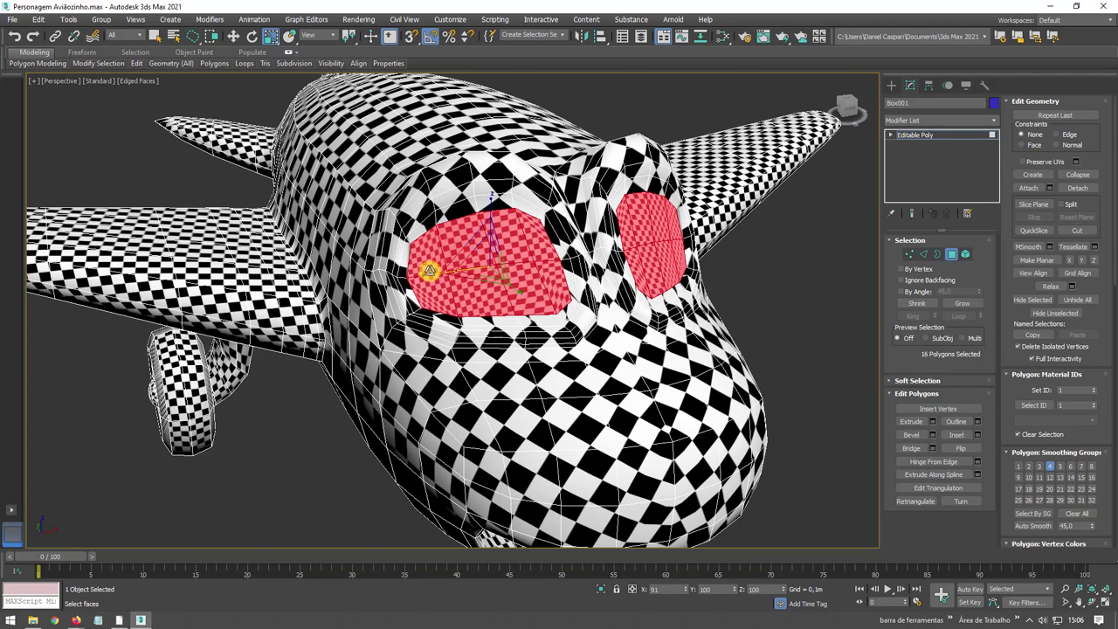
{"action": "middle_click_drag", "start_coordinate": [449, 272], "coordinate": [513, 194], "text": "alt"}
{"action": "left_click", "coordinate": [513, 194]}
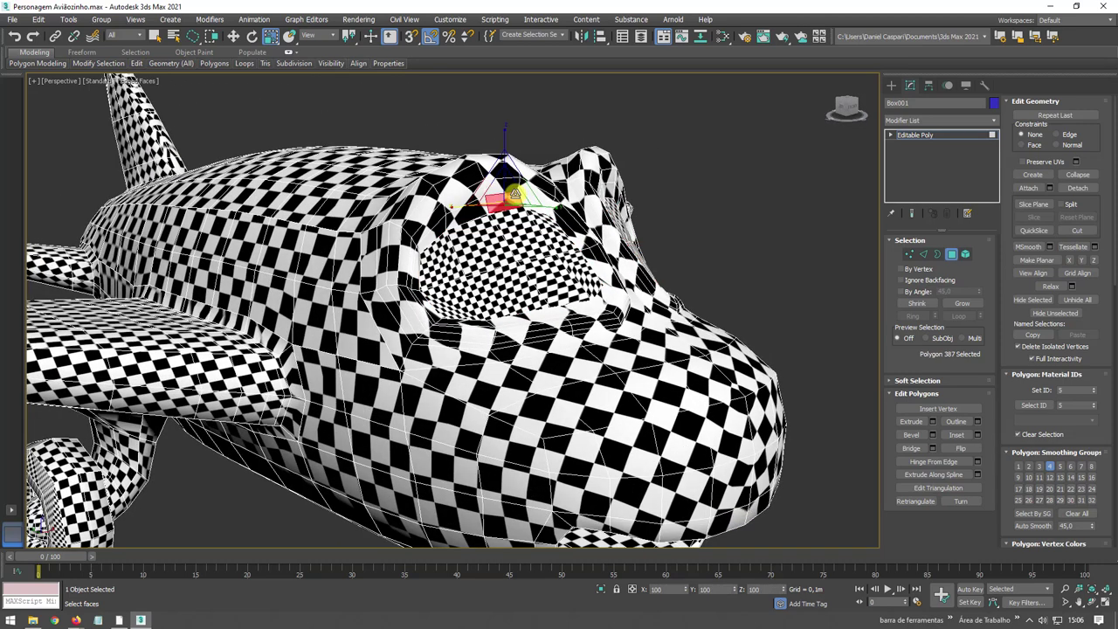
{"action": "key", "text": "ctrl+z"}
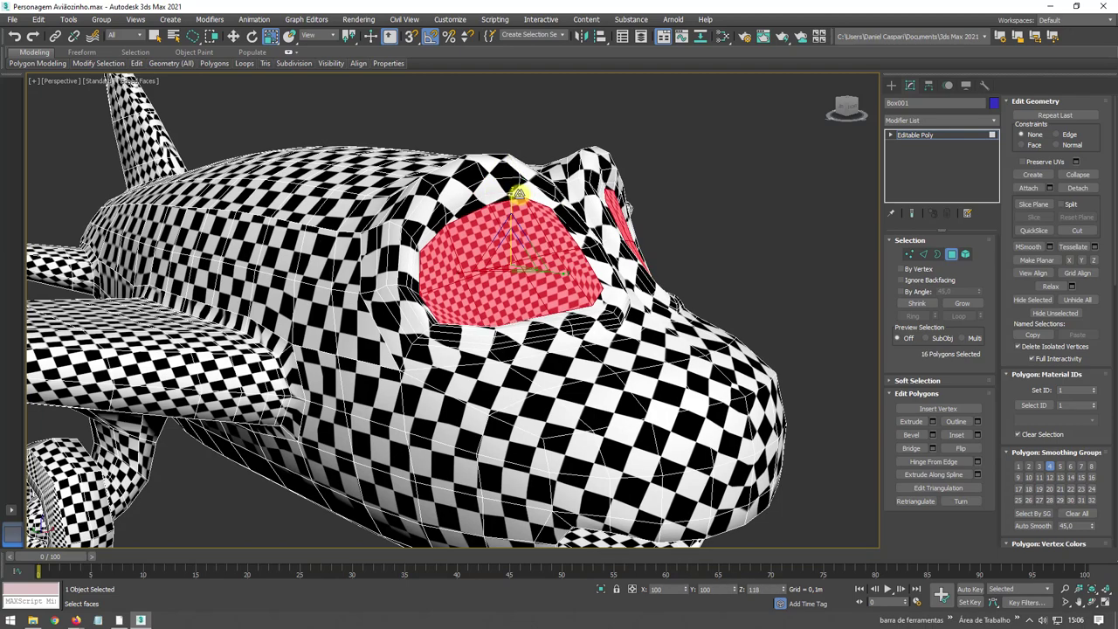
- Nudge the selected eye polygons about 0.002 m along Y
{"action": "middle_click_drag", "start_coordinate": [512, 198], "coordinate": [463, 218], "text": "alt"}
{"action": "key", "text": "w"}
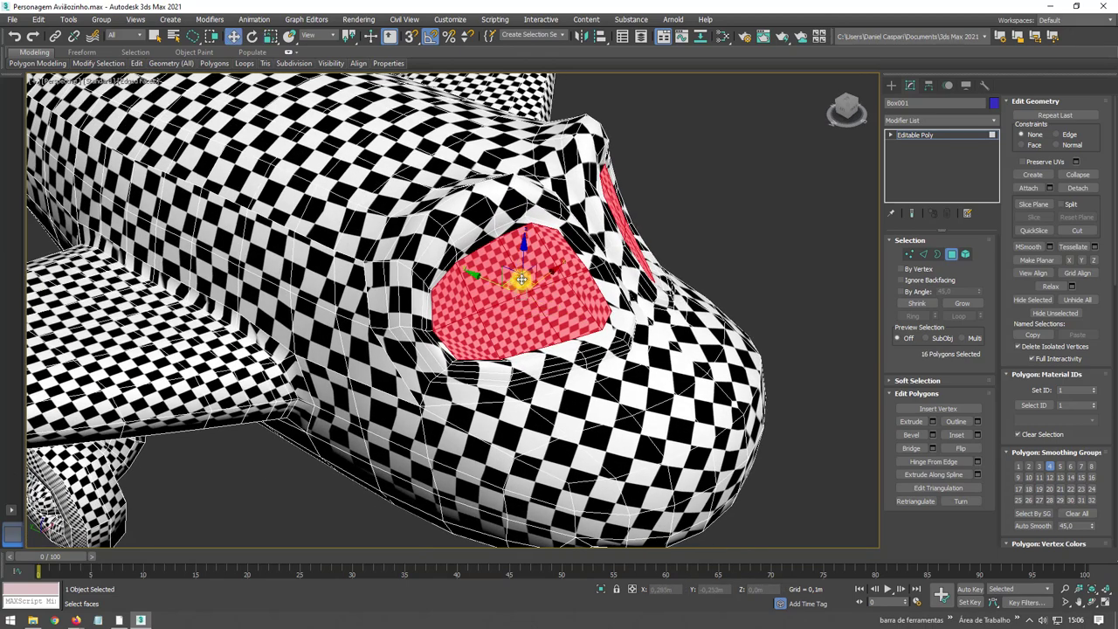
{"action": "middle_click_drag", "start_coordinate": [548, 288], "coordinate": [523, 252], "text": "alt"}
{"action": "left_click_drag", "start_coordinate": [520, 246], "coordinate": [519, 246]}
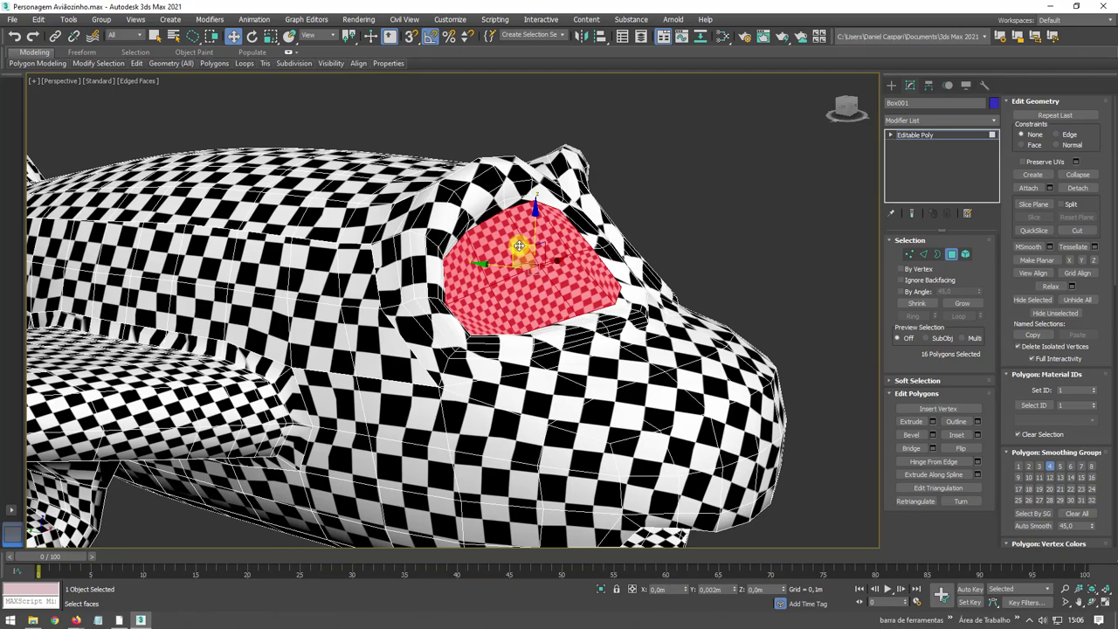
- Add an Unwrap UVW modifier for the selected eye polygons and open the UV editor
{"action": "middle_click_drag", "start_coordinate": [557, 262], "coordinate": [502, 283], "text": "alt"}
{"action": "scroll", "coordinate": [572, 285], "scroll_direction": "down", "scroll_amount": 3}
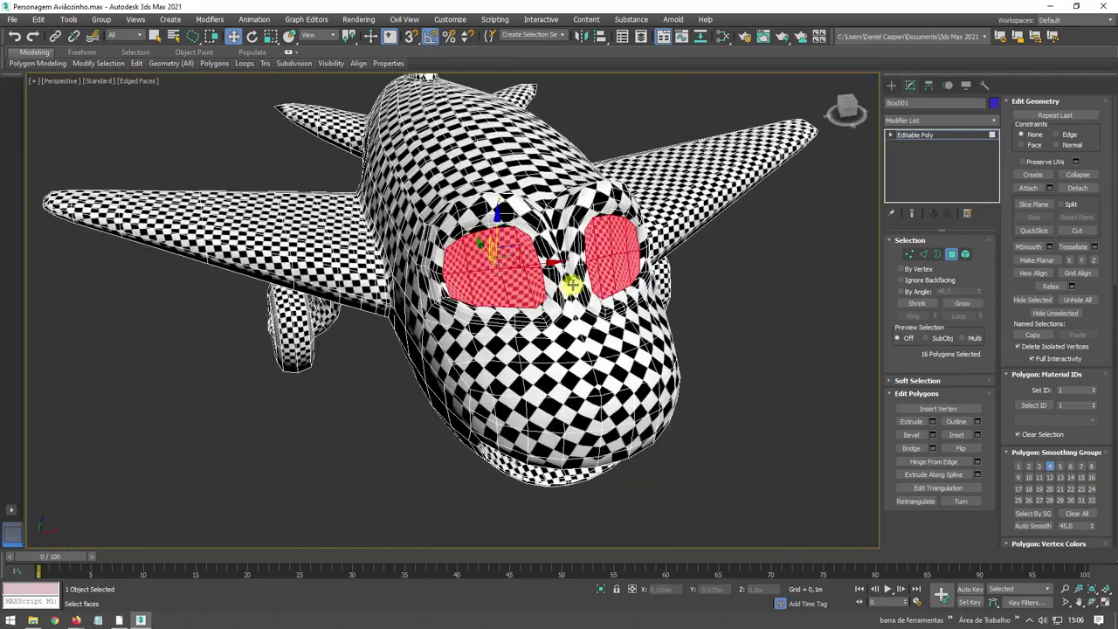
{"action": "middle_click_drag", "start_coordinate": [572, 284], "coordinate": [629, 281], "text": "alt"}
{"action": "left_click", "coordinate": [994, 120]}
{"action": "left_click_drag", "start_coordinate": [994, 137], "coordinate": [1000, 467]}
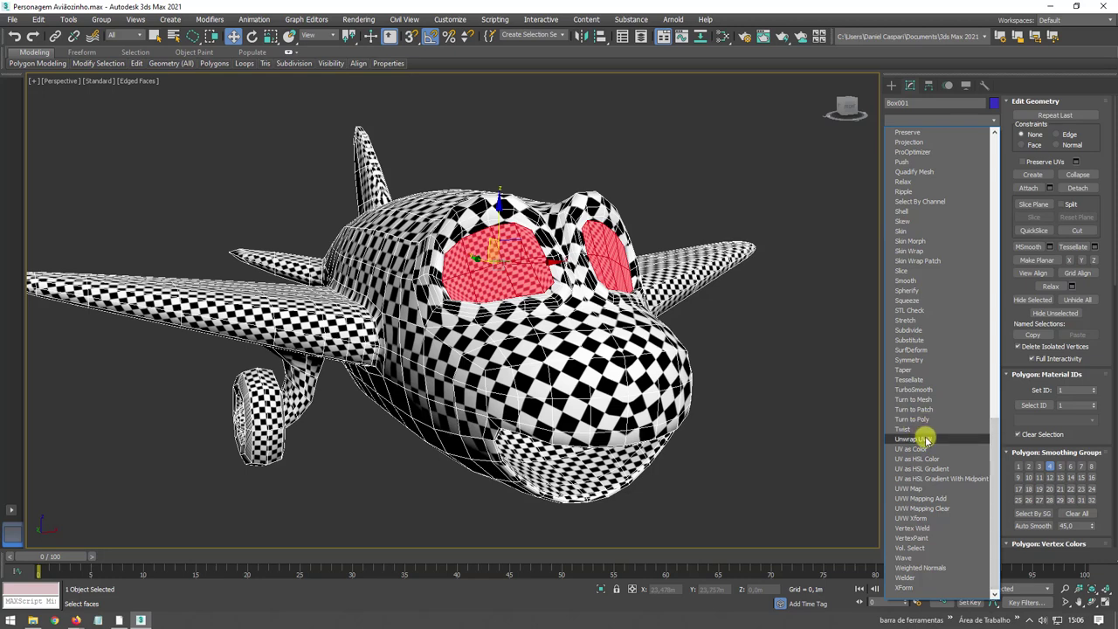
{"action": "left_click", "coordinate": [925, 439]}
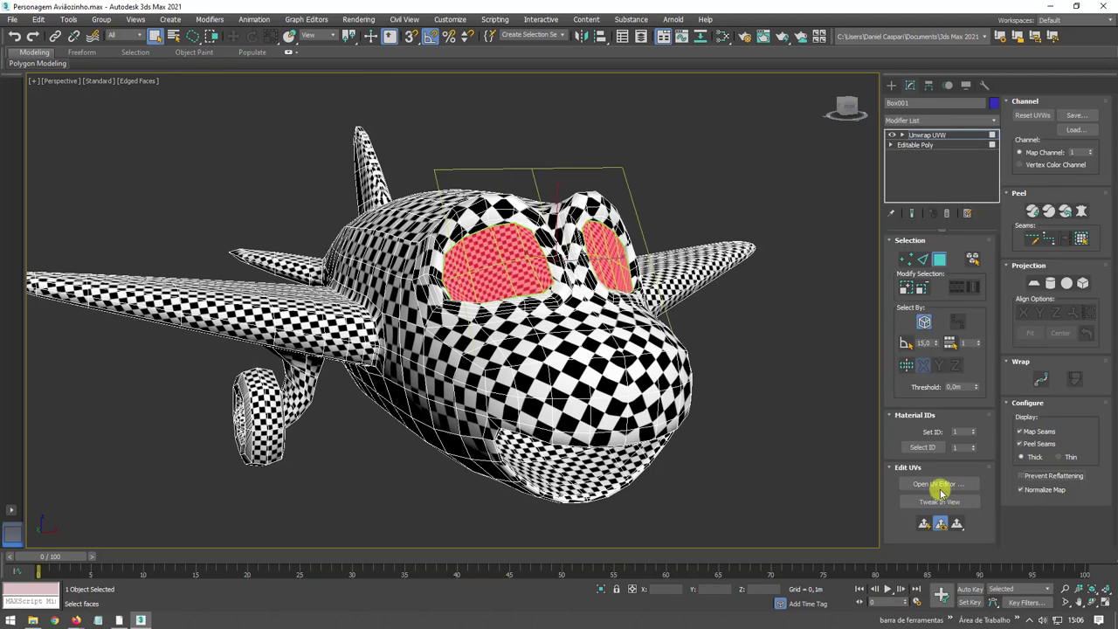
{"action": "left_click", "coordinate": [939, 483]}
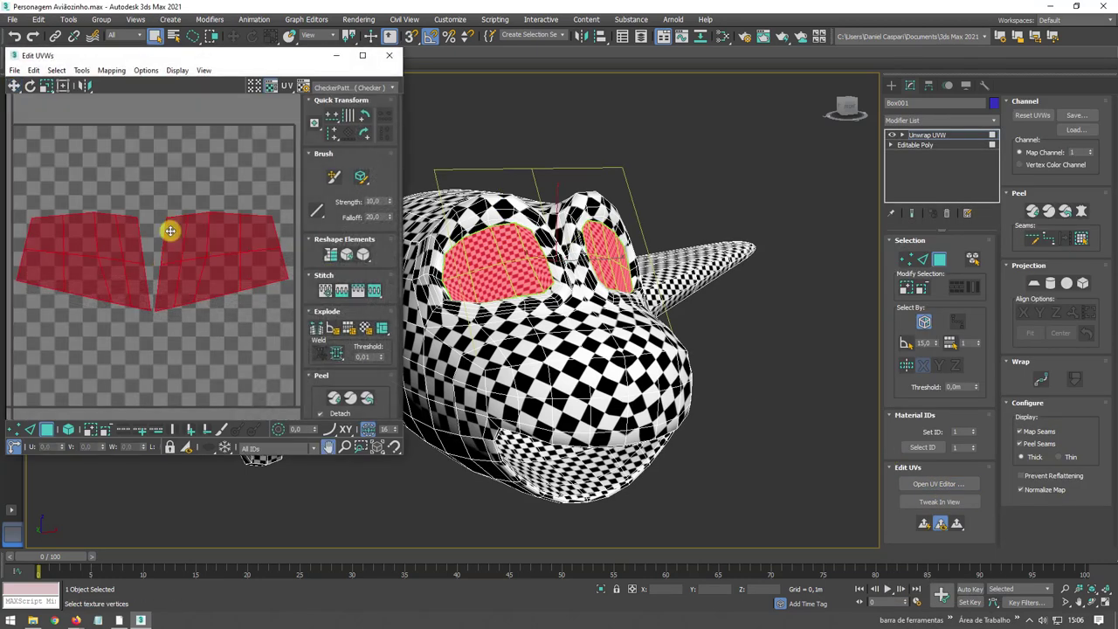
- Render the eyes' UVW template at 1024 x 1024 with the fill mode set to Solid
{"action": "scroll", "coordinate": [143, 249], "scroll_direction": "down", "scroll_amount": 3}
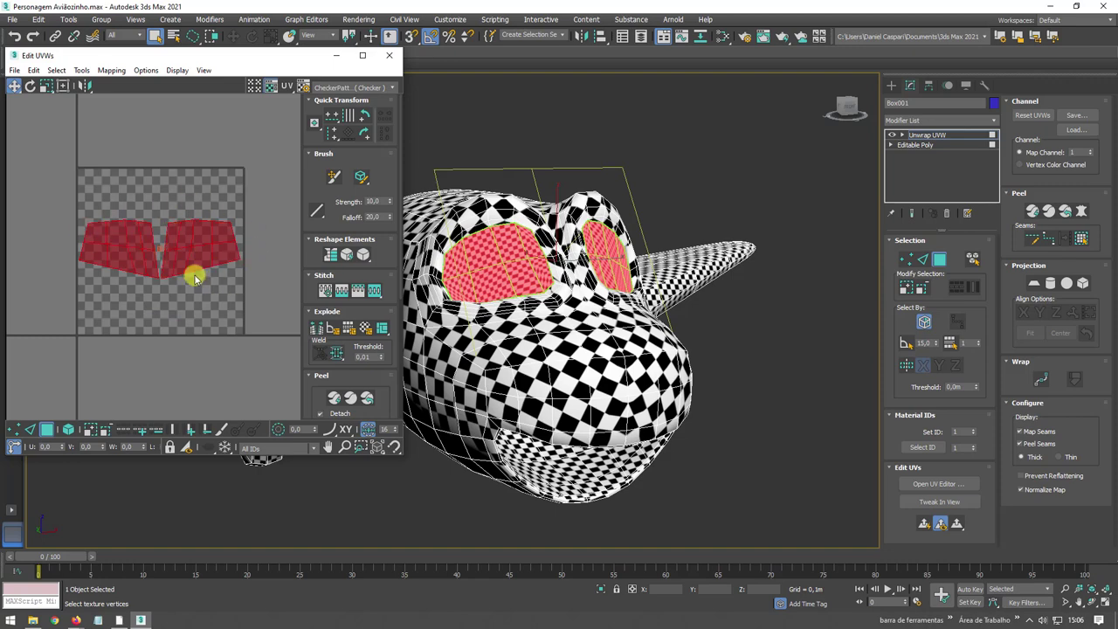
{"action": "left_click", "coordinate": [82, 70]}
{"action": "left_click", "coordinate": [94, 284]}
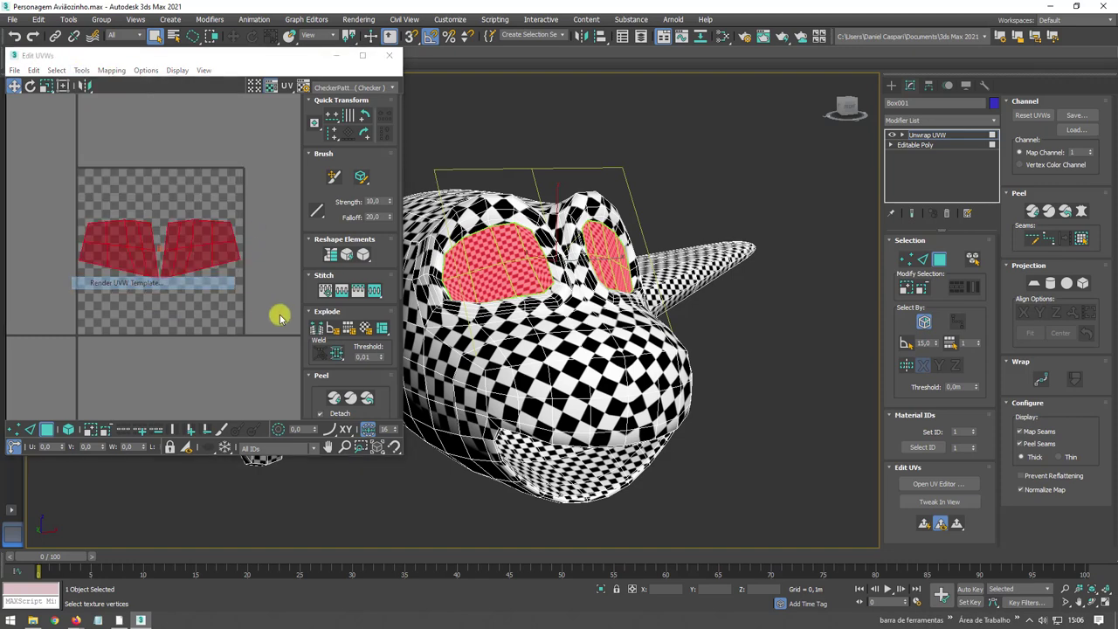
{"action": "left_click", "coordinate": [81, 215]}
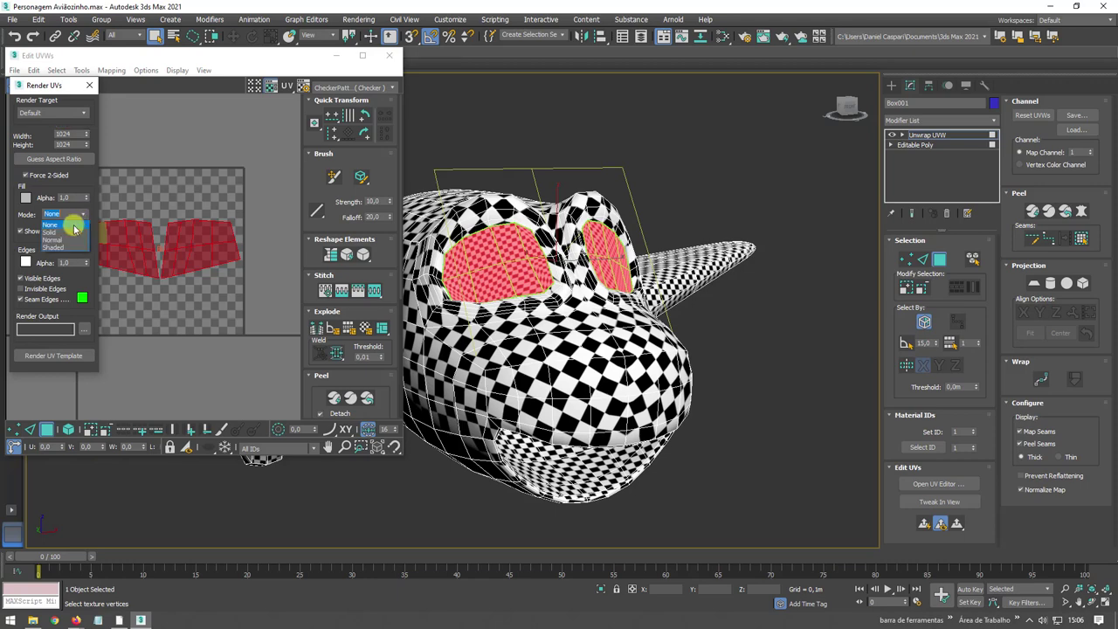
{"action": "left_click", "coordinate": [70, 236]}
{"action": "left_click", "coordinate": [69, 355]}
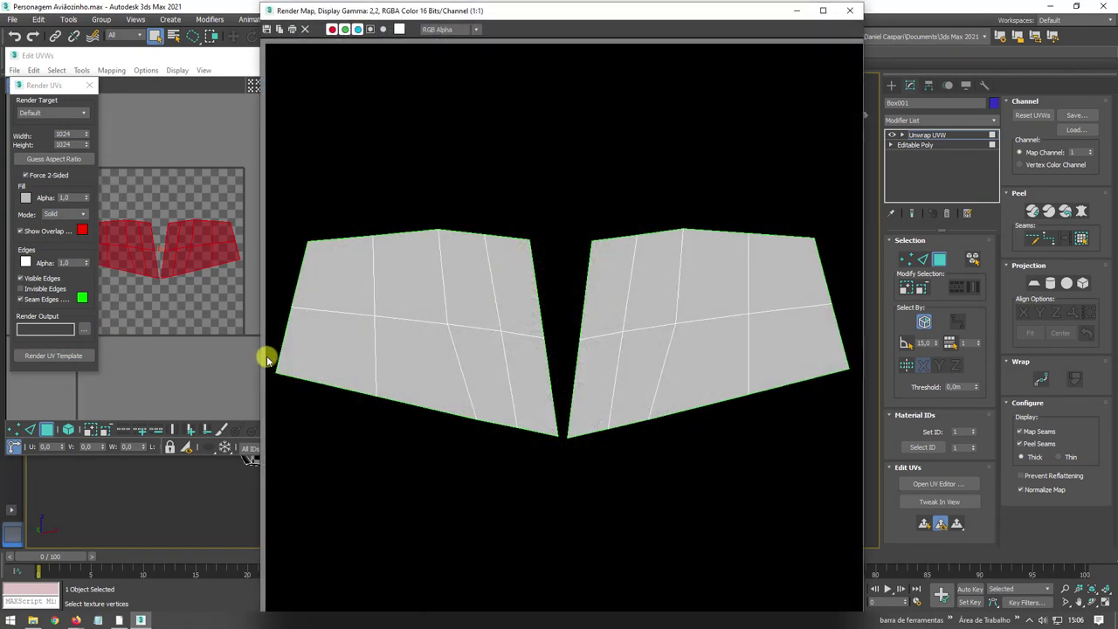
- Save the rendered eye template as an image in the Mapas folder, choosing its file name and file type
{"action": "left_click", "coordinate": [266, 29]}
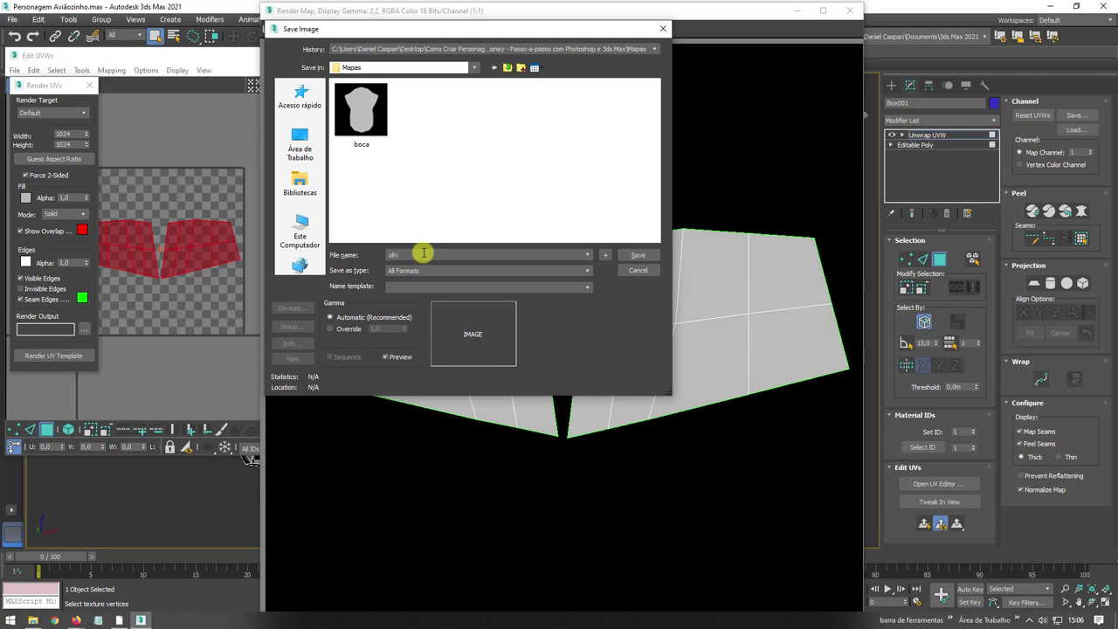
{"action": "key", "text": "Tab"}
{"action": "key", "text": "Down"}
{"action": "key", "text": "Down"}
{"action": "key", "text": "Down"}
{"action": "key", "text": "Down"}
{"action": "key", "text": "Down"}
{"action": "key", "text": "Down"}
{"action": "key", "text": "Down"}
{"action": "key", "text": "Down"}
{"action": "key", "text": "Return"}
{"action": "key", "text": "Return"}
- Close the UV editor and render windows, convert the airplane to Editable Poly and enter polygon level
{"action": "left_click", "coordinate": [256, 57]}
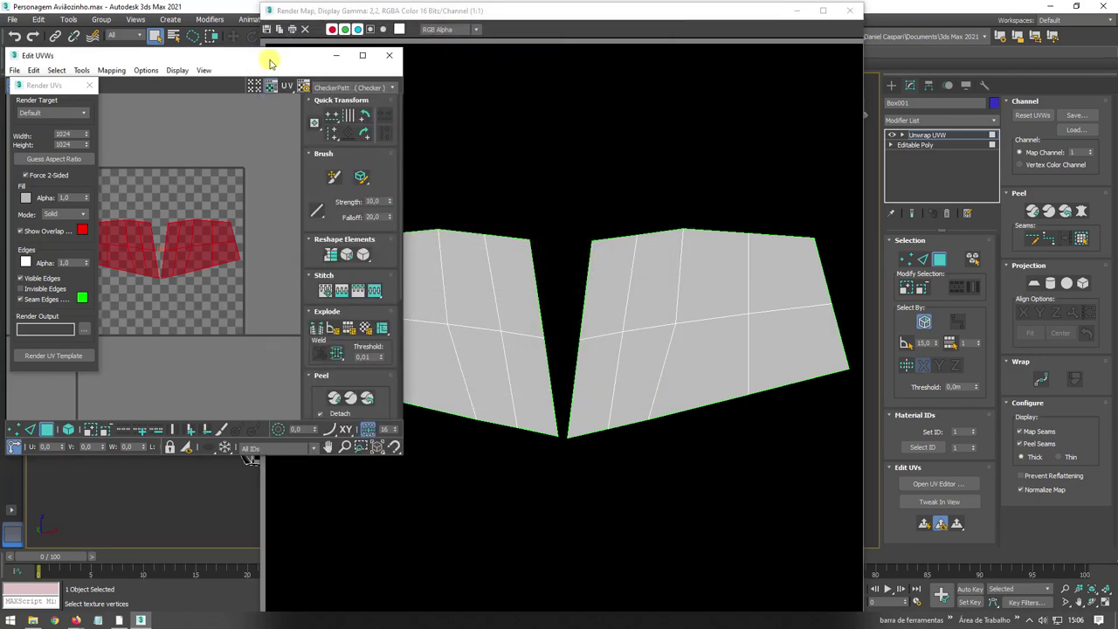
{"action": "left_click", "coordinate": [386, 57]}
{"action": "left_click", "coordinate": [850, 10]}
{"action": "right_click", "coordinate": [576, 301]}
{"action": "mouse_move", "coordinate": [643, 434]}
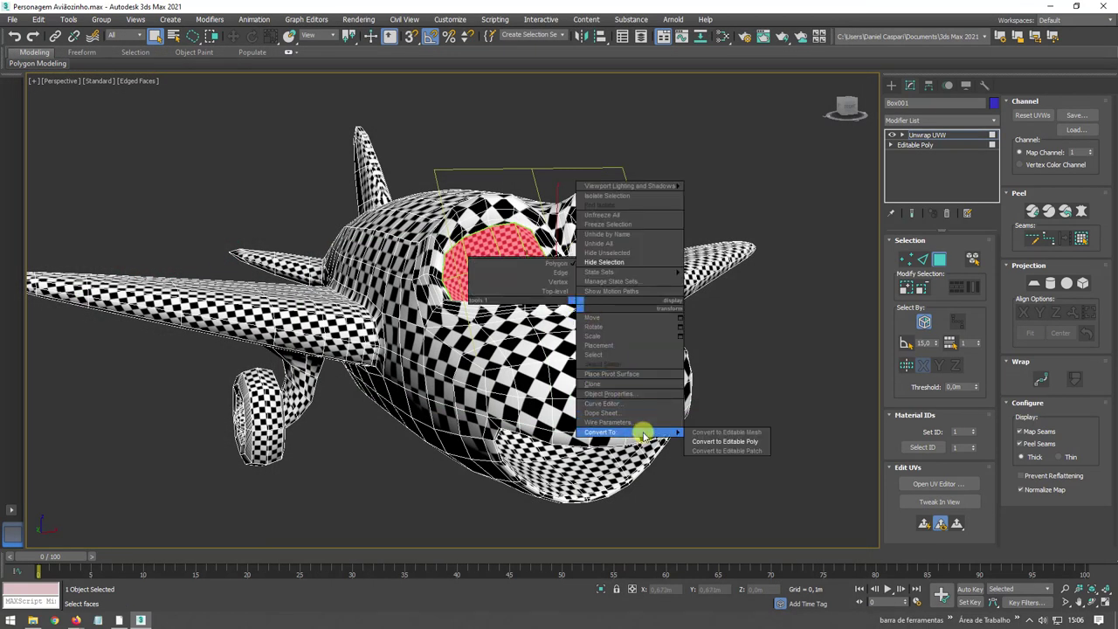
{"action": "left_click", "coordinate": [724, 441]}
{"action": "left_click", "coordinate": [951, 254]}
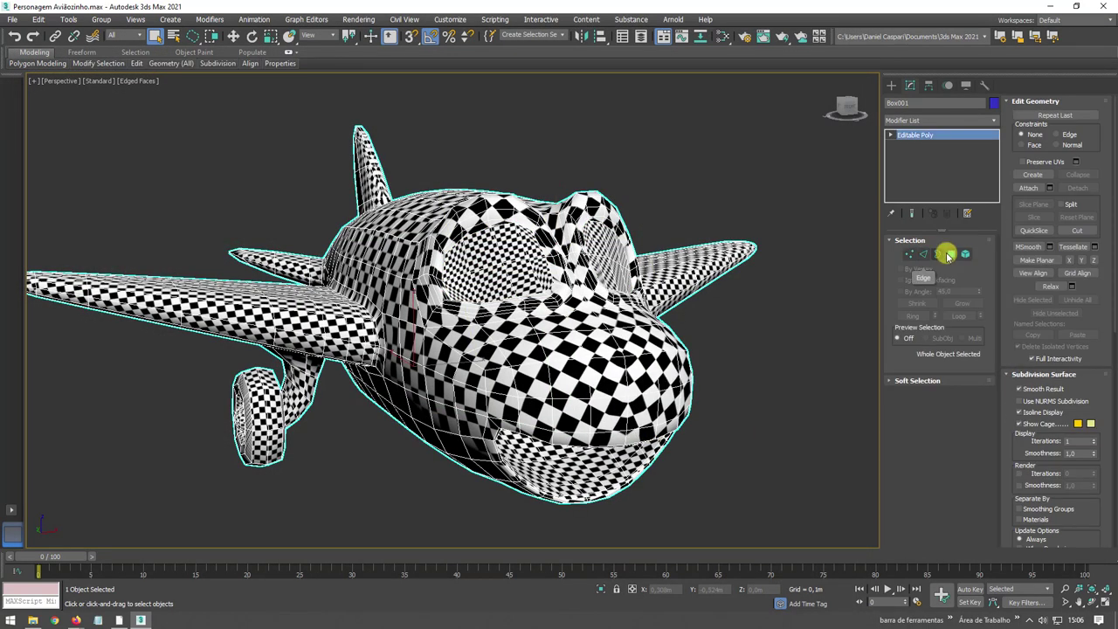
{"action": "left_click", "coordinate": [950, 255]}
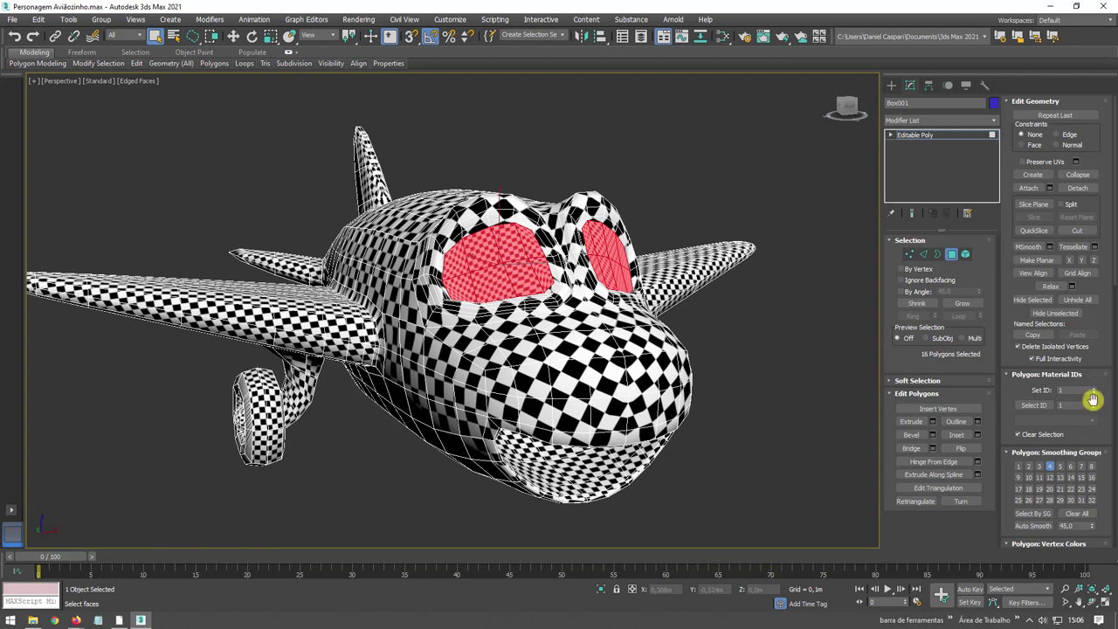
- Add an Unwrap UVW modifier for the wing, tail and landing gear strut polygons with material ID 3 and open the UV editor
{"action": "left_click", "coordinate": [1036, 405]}
{"action": "middle_click_drag", "start_coordinate": [711, 348], "coordinate": [918, 199], "text": "alt"}
{"action": "left_click", "coordinate": [997, 128]}
{"action": "scroll", "coordinate": [956, 419], "scroll_direction": "down", "scroll_amount": 10}
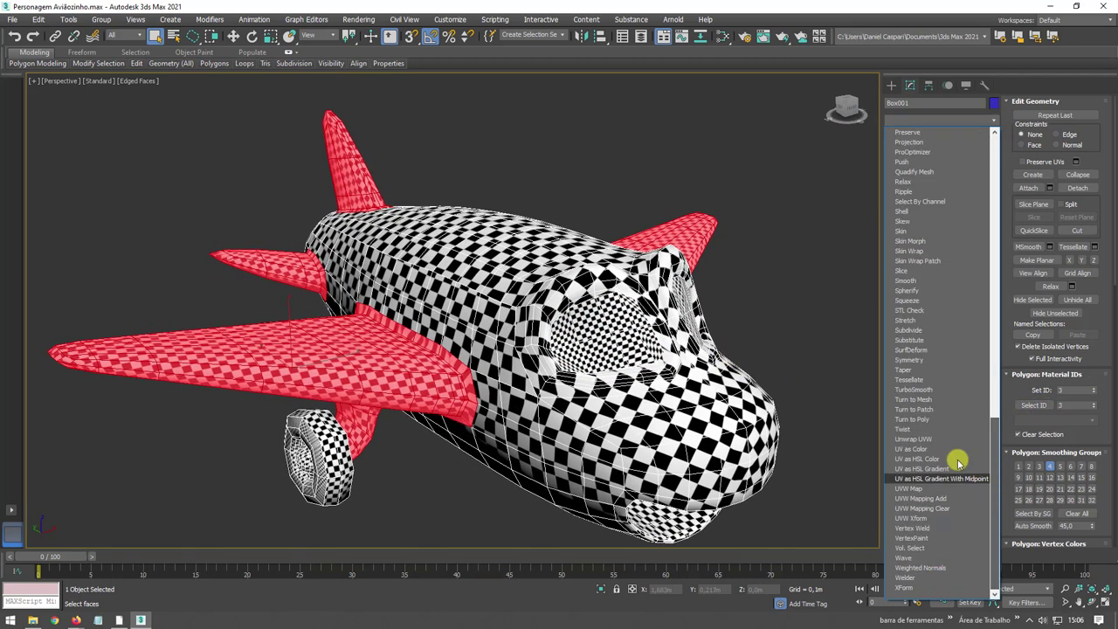
{"action": "left_click", "coordinate": [928, 439]}
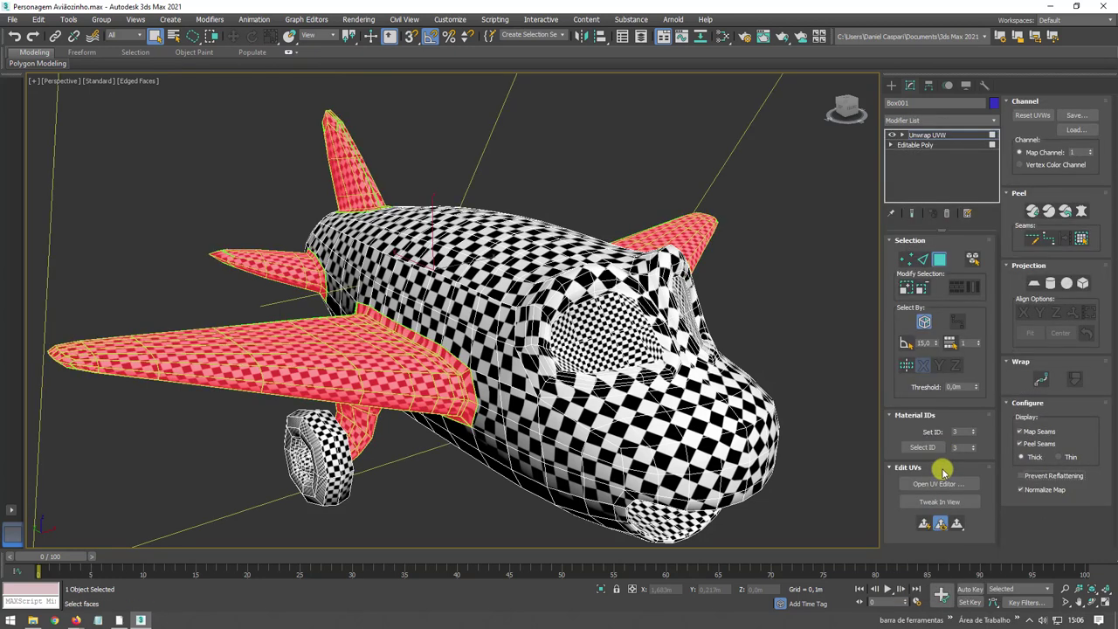
{"action": "left_click", "coordinate": [935, 483]}
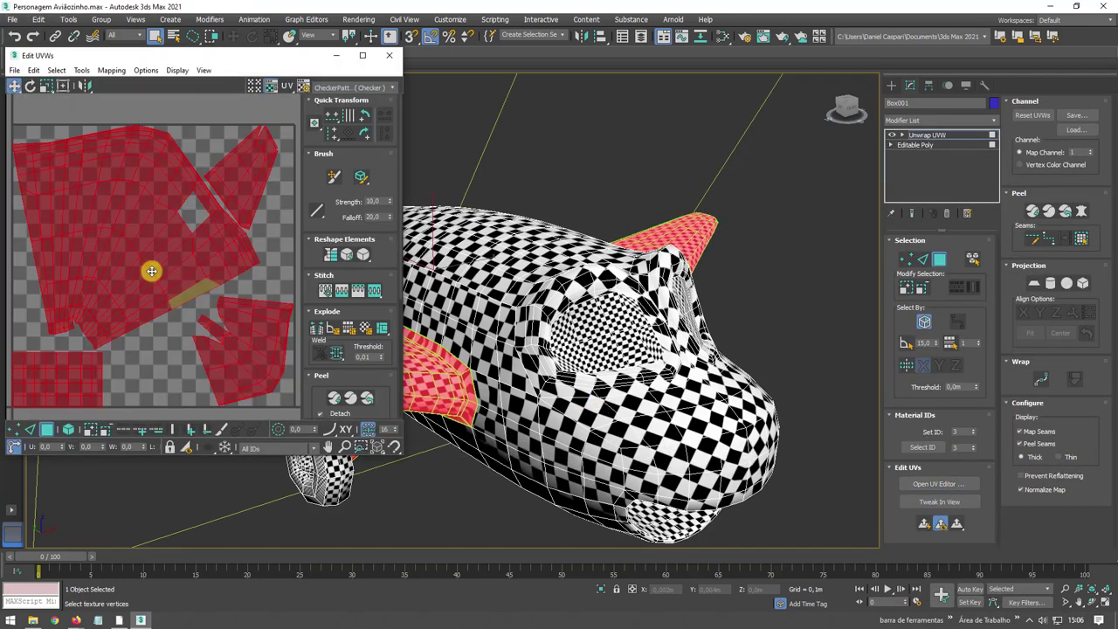
- Select all the UV pieces of the wings, tail and landing gear strut in the UV editor
{"action": "scroll", "coordinate": [146, 321], "scroll_direction": "down", "scroll_amount": 4}
{"action": "left_click", "coordinate": [78, 227]}
{"action": "middle_click_drag", "start_coordinate": [196, 310], "coordinate": [234, 276]}
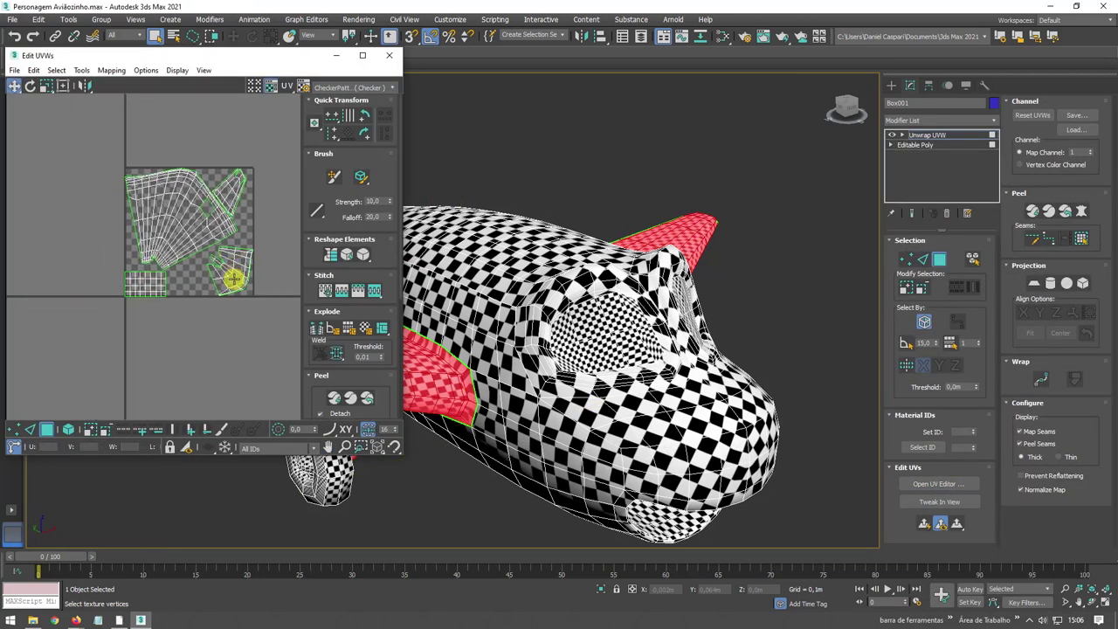
{"action": "key", "text": "ctrl+a"}
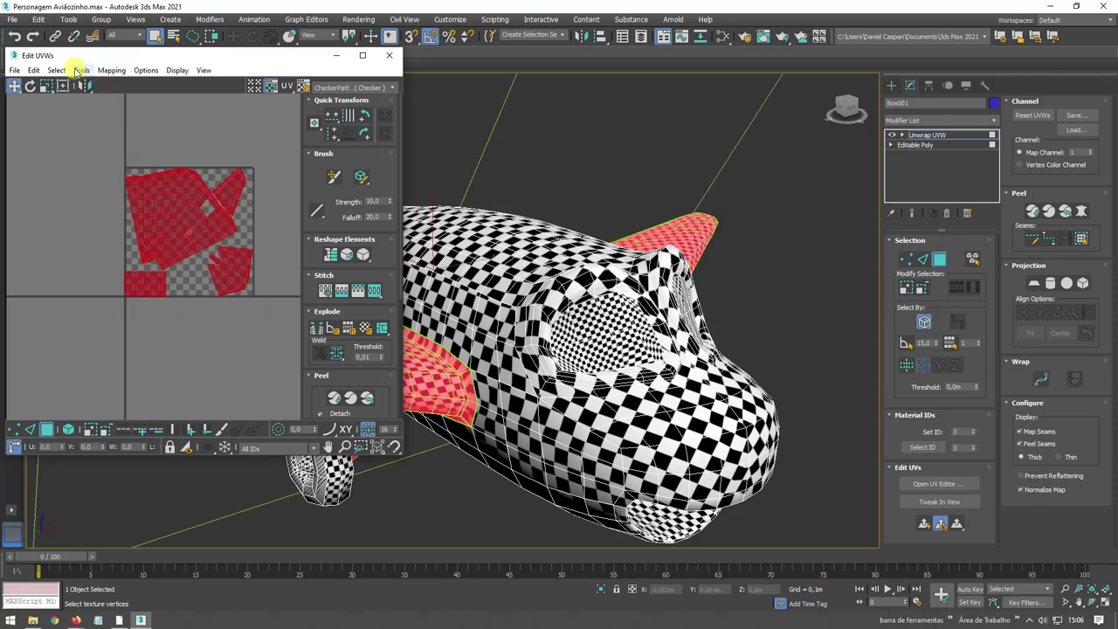
- Render a UV template of the wings, tail and strut with the fill mode set to Solid, and close the render
{"action": "left_click", "coordinate": [79, 71]}
{"action": "left_click", "coordinate": [113, 284]}
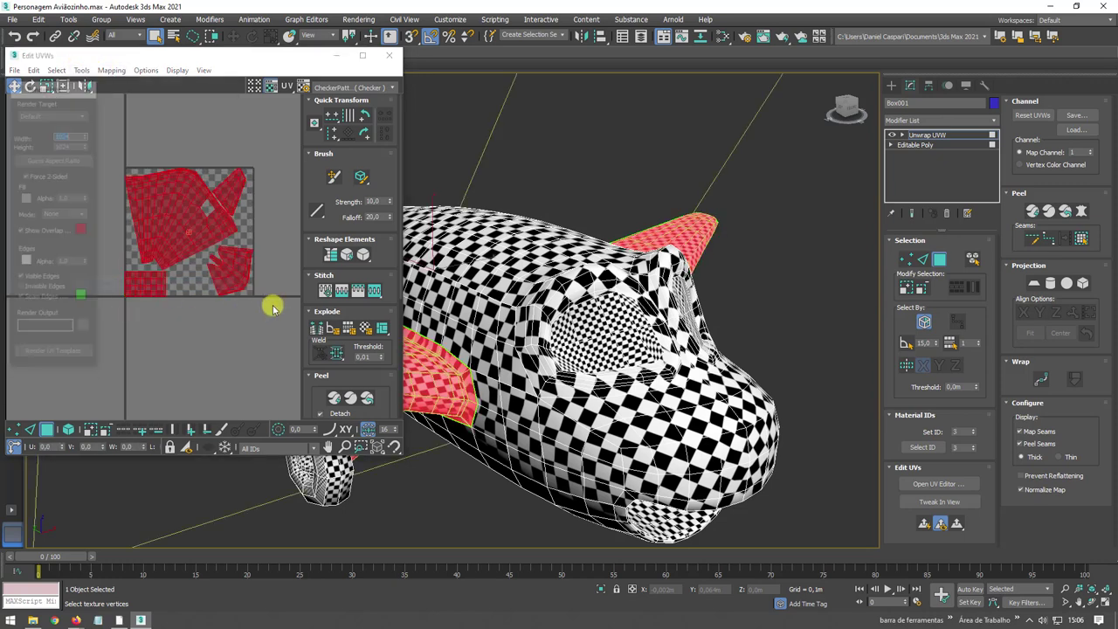
{"action": "left_click", "coordinate": [77, 215]}
{"action": "left_click", "coordinate": [65, 234]}
{"action": "left_click", "coordinate": [72, 354]}
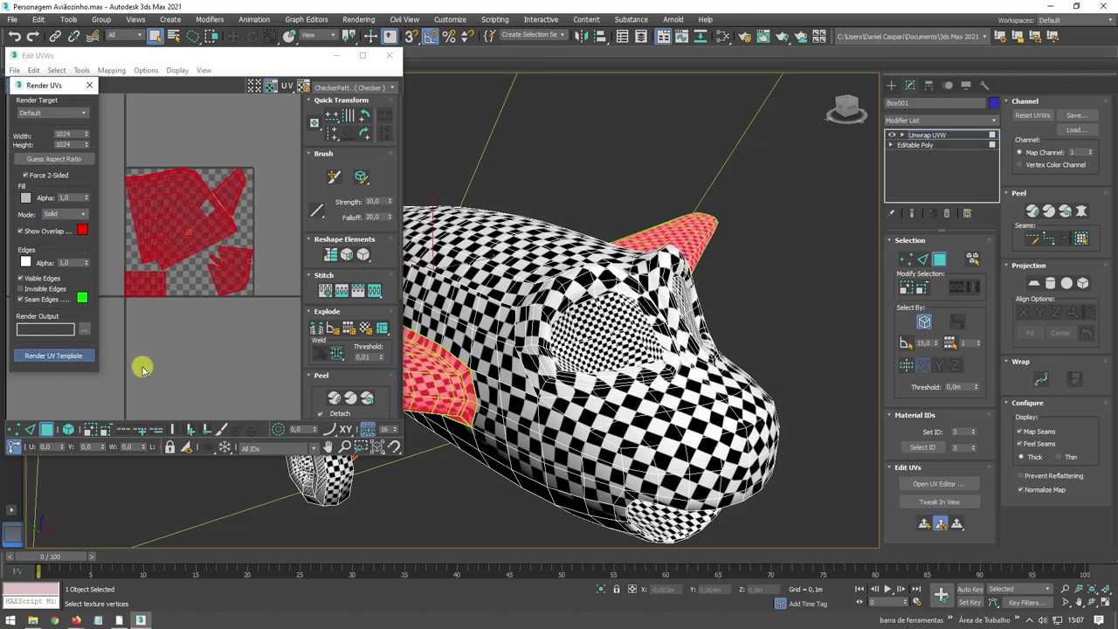
{"action": "scroll", "coordinate": [400, 407], "scroll_direction": "down", "scroll_amount": 2}
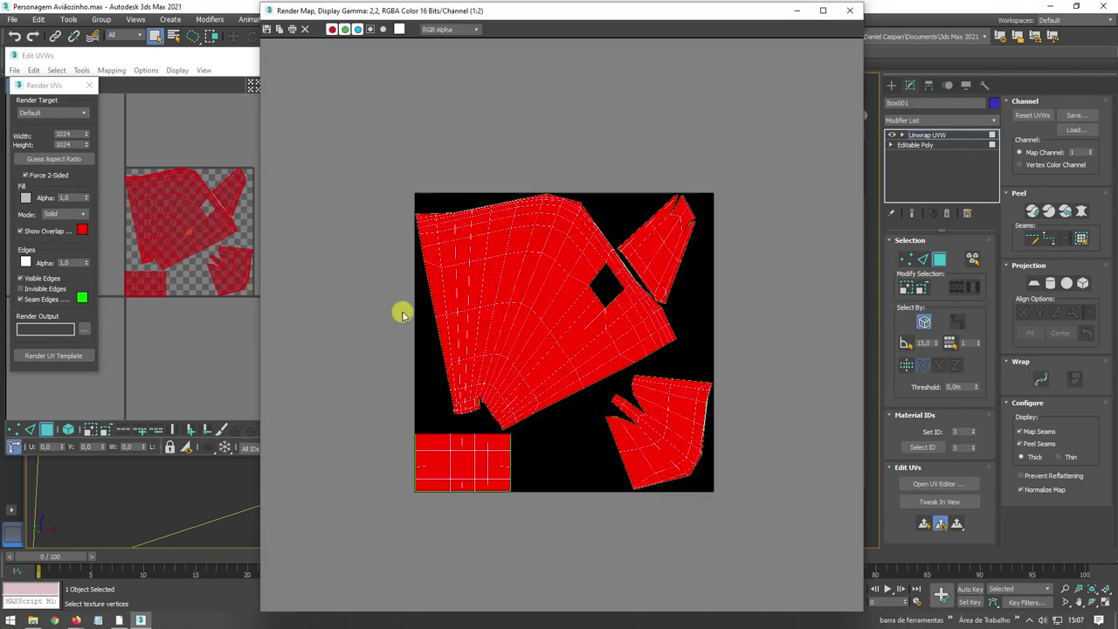
{"action": "left_click", "coordinate": [851, 13]}
- Enable whole-element selection in the UV editor and select one of the large wing UV shells
{"action": "scroll", "coordinate": [254, 217], "scroll_direction": "up", "scroll_amount": 2}
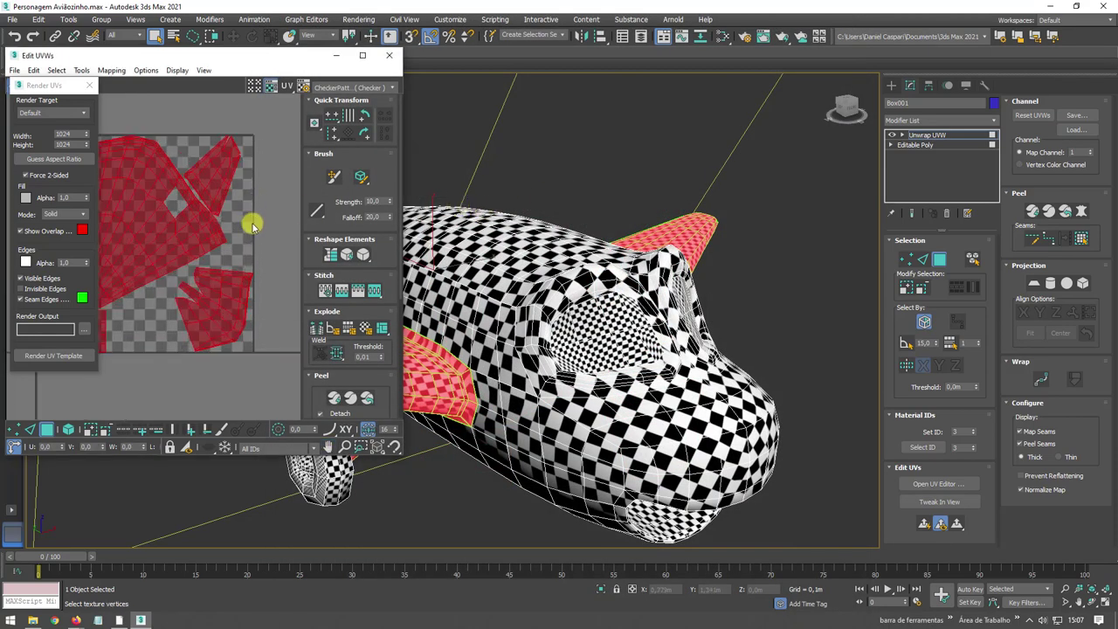
{"action": "left_click", "coordinate": [251, 224]}
{"action": "scroll", "coordinate": [247, 227], "scroll_direction": "down", "scroll_amount": 3}
{"action": "scroll", "coordinate": [176, 226], "scroll_direction": "up", "scroll_amount": 2}
{"action": "left_click", "coordinate": [176, 226]}
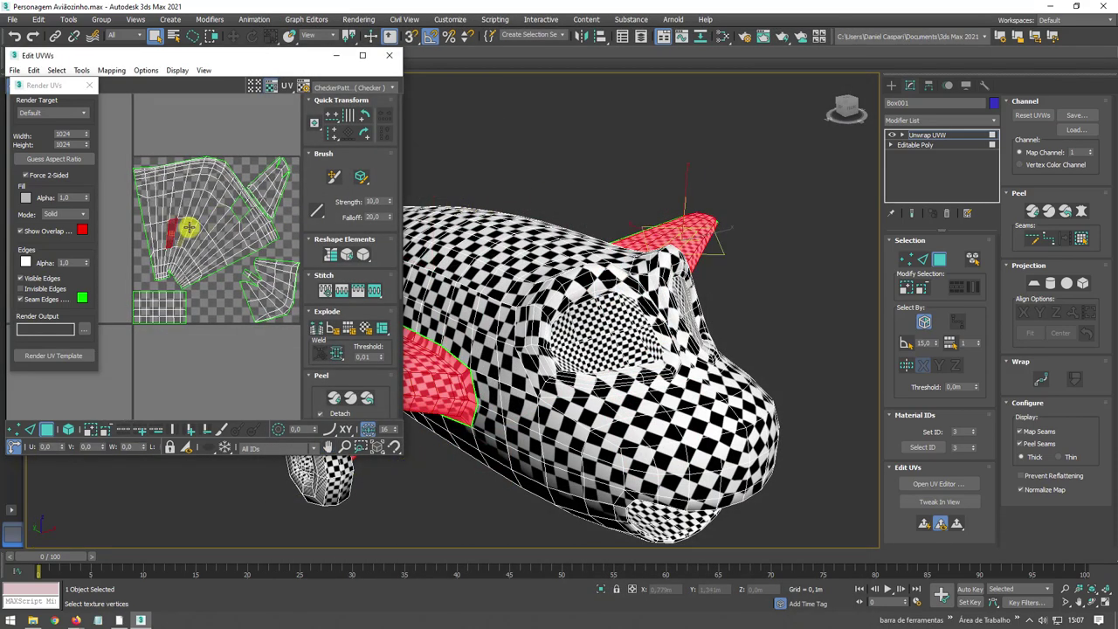
{"action": "left_click", "coordinate": [69, 431]}
{"action": "left_click", "coordinate": [177, 252]}
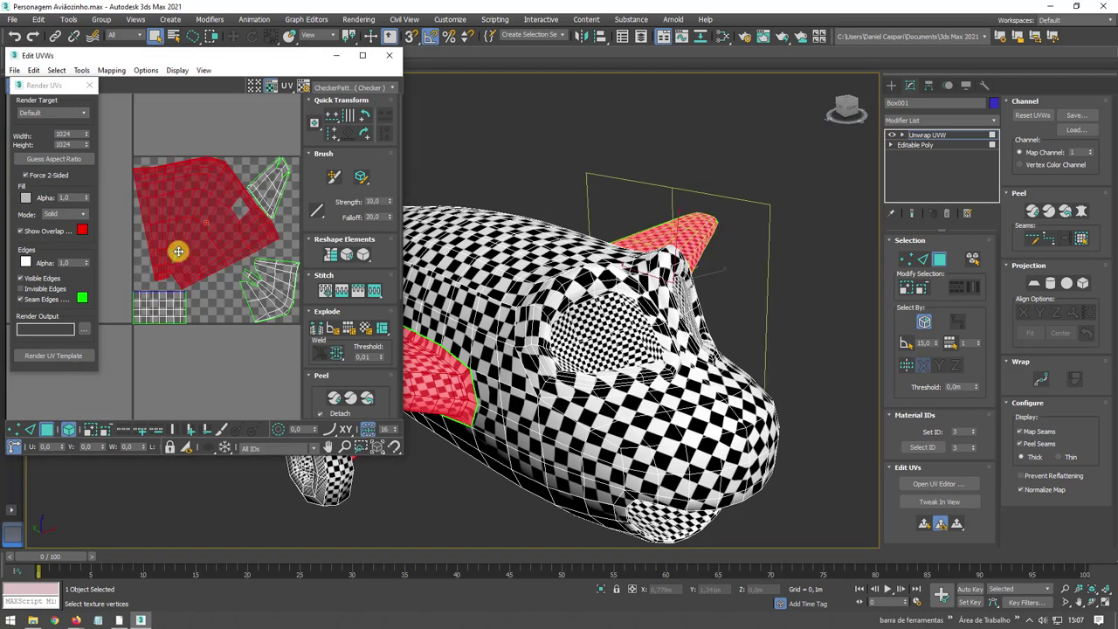
- Try to move the stacked wing UV shells off the tile one by one, undoing each move
{"action": "left_click_drag", "start_coordinate": [194, 239], "coordinate": [137, 139]}
{"action": "key", "text": "ctrl+z"}
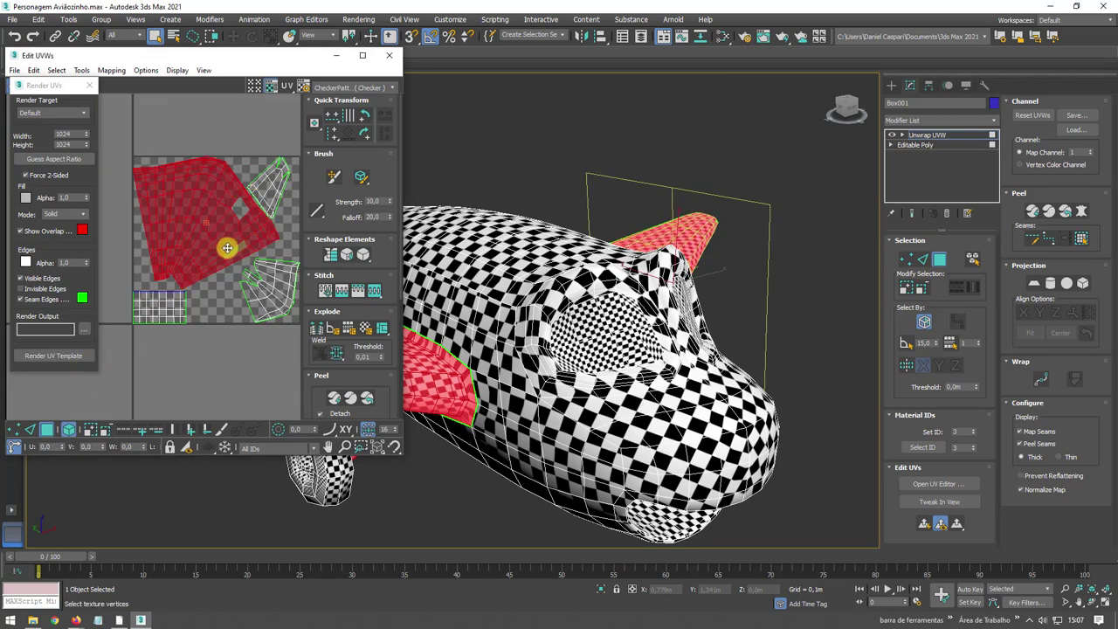
{"action": "left_click_drag", "start_coordinate": [228, 248], "coordinate": [140, 173]}
{"action": "key", "text": "ctrl+z"}
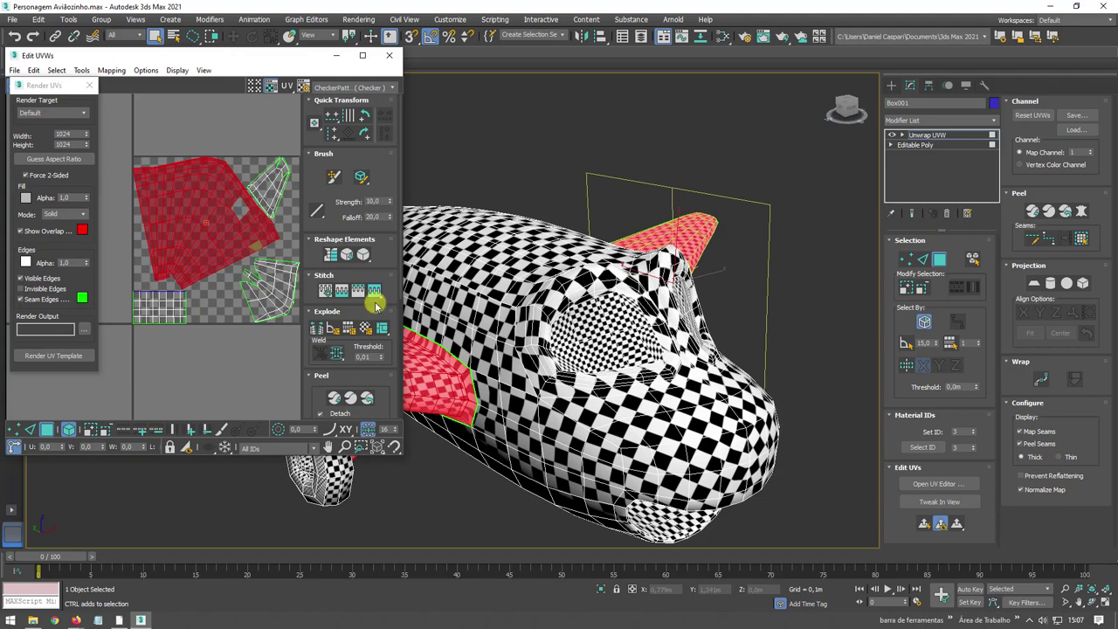
- Reselect all the wing, tail and strut UV pieces and render their UV template
{"action": "middle_click_drag", "start_coordinate": [500, 321], "coordinate": [554, 322], "text": "alt"}
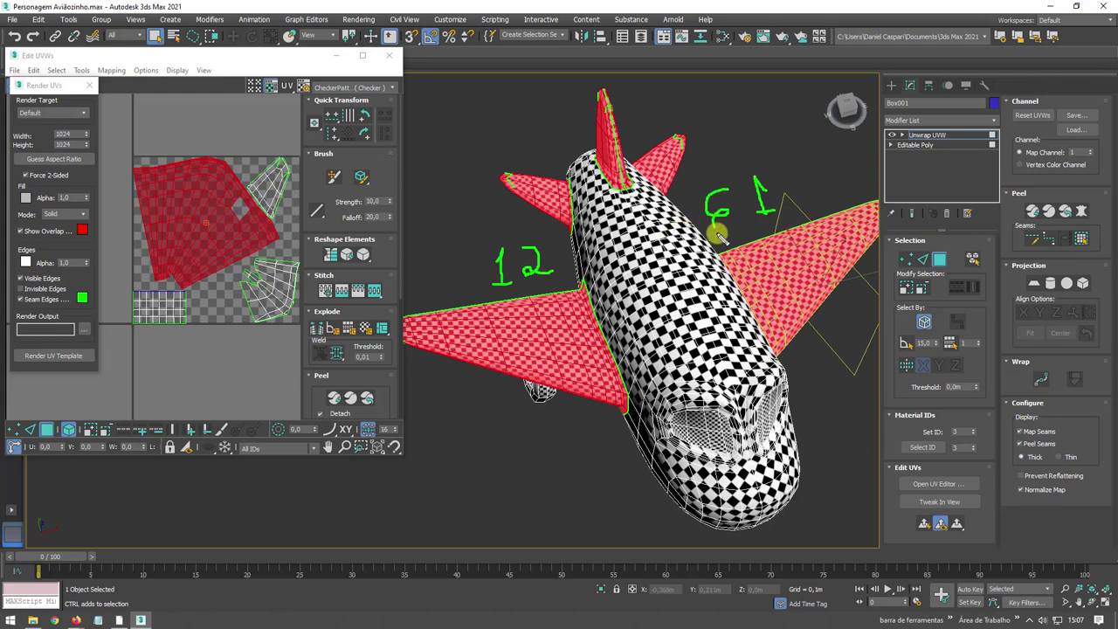
{"action": "key", "text": "Escape"}
{"action": "mouse_move", "coordinate": [619, 281]}
{"action": "middle_mouse_down", "text": "alt"}
{"action": "mouse_move", "coordinate": [611, 220]}
{"action": "mouse_move", "coordinate": [585, 246]}
{"action": "middle_mouse_up", "text": "alt"}
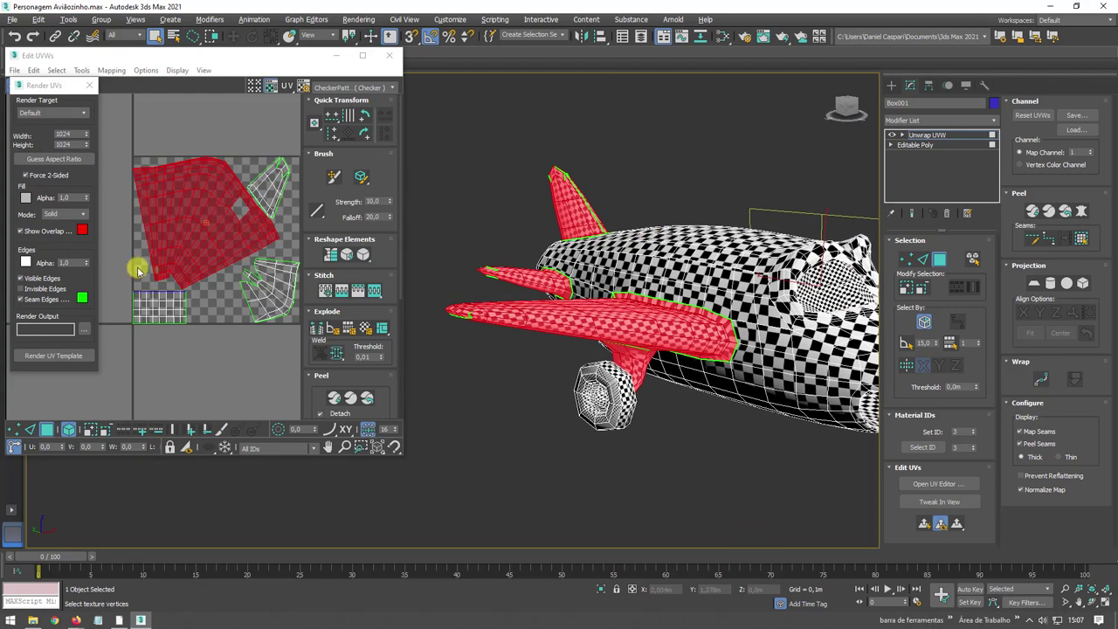
{"action": "middle_click", "coordinate": [138, 266]}
{"action": "scroll", "coordinate": [138, 266], "scroll_direction": "down", "scroll_amount": 3}
{"action": "left_click", "coordinate": [166, 257]}
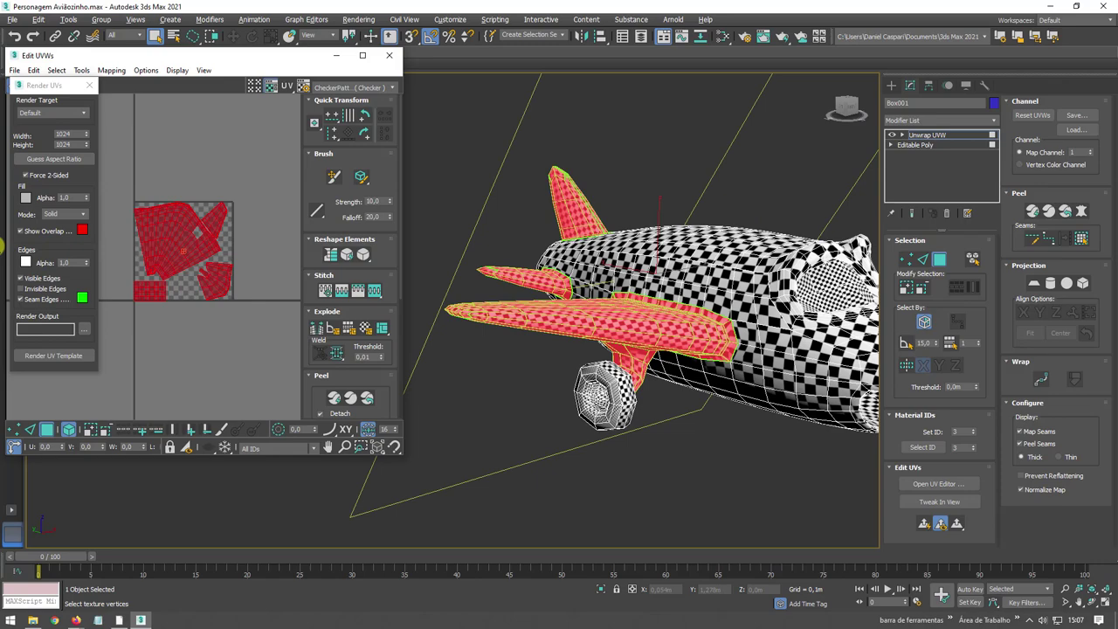
{"action": "left_click", "coordinate": [61, 354]}
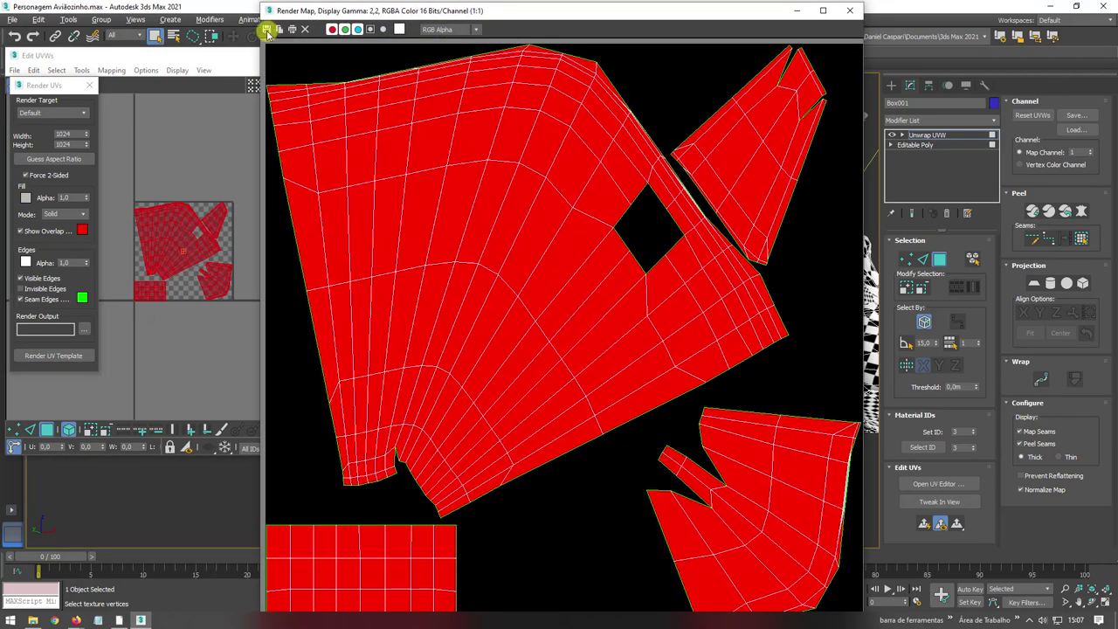
- Save the rendered wing template in the Mapas folder as a JPEG file named asas
{"action": "left_click", "coordinate": [267, 32]}
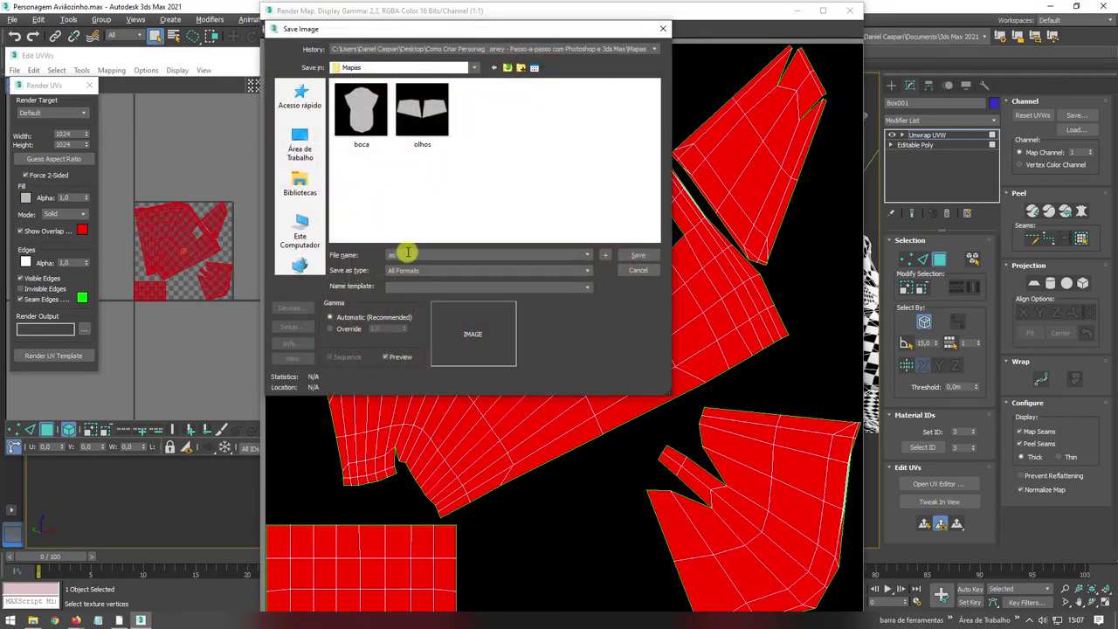
{"action": "key", "text": "Tab"}
{"action": "key", "text": "Down"}
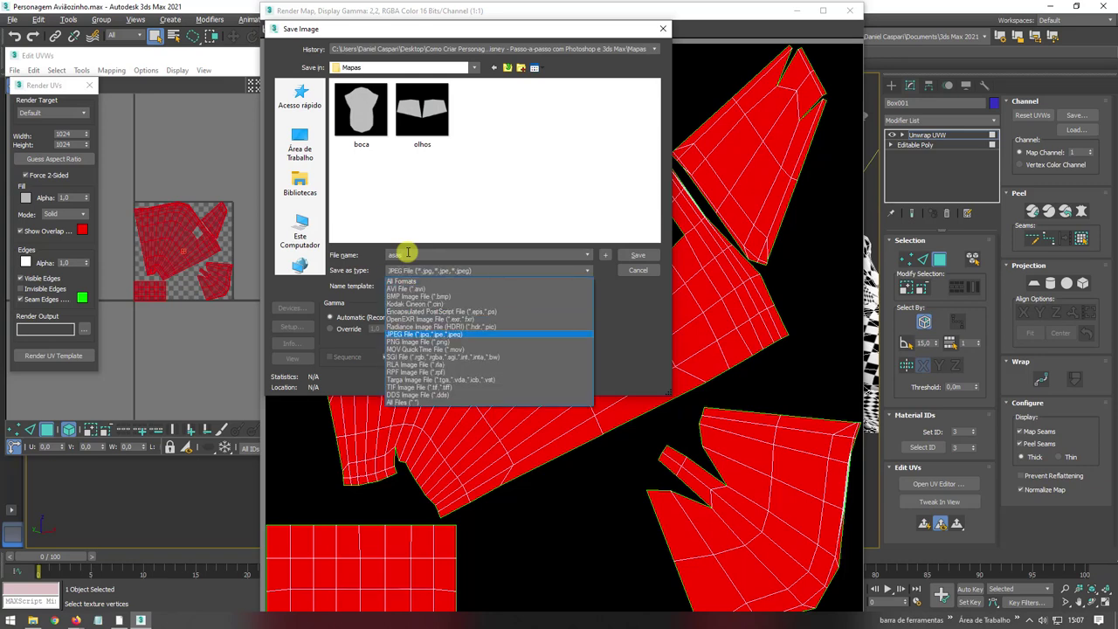
{"action": "key", "text": "Return"}
{"action": "key", "text": "Return"}
{"action": "key", "text": "Return"}
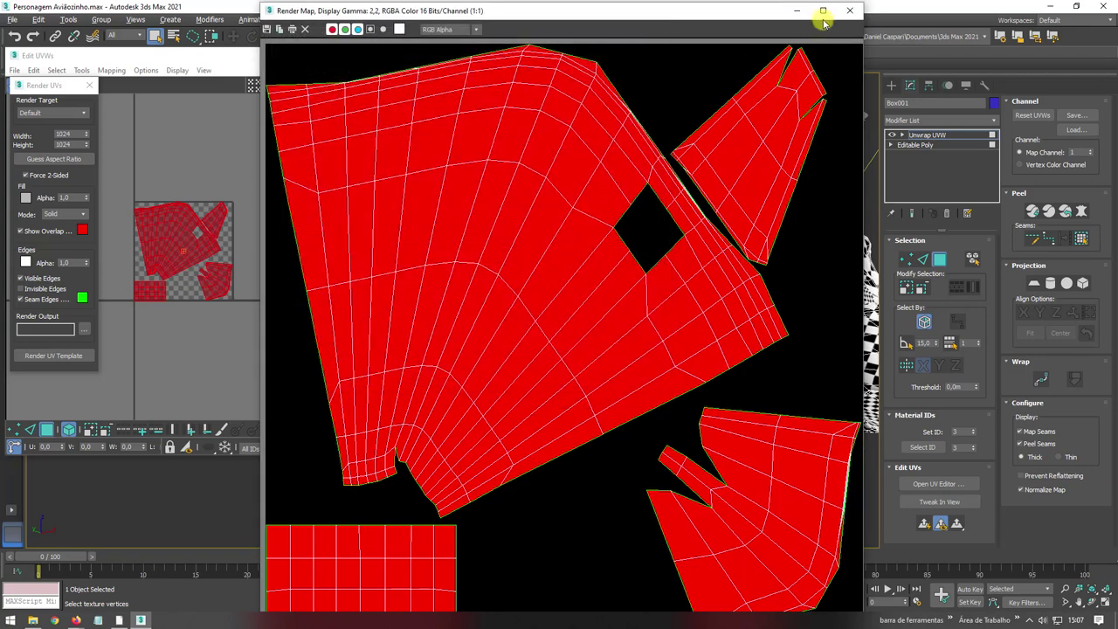
- Close the render and UV editor windows, convert the airplane to Editable Poly and enter polygon level
{"action": "left_click", "coordinate": [849, 11]}
{"action": "left_click", "coordinate": [389, 52]}
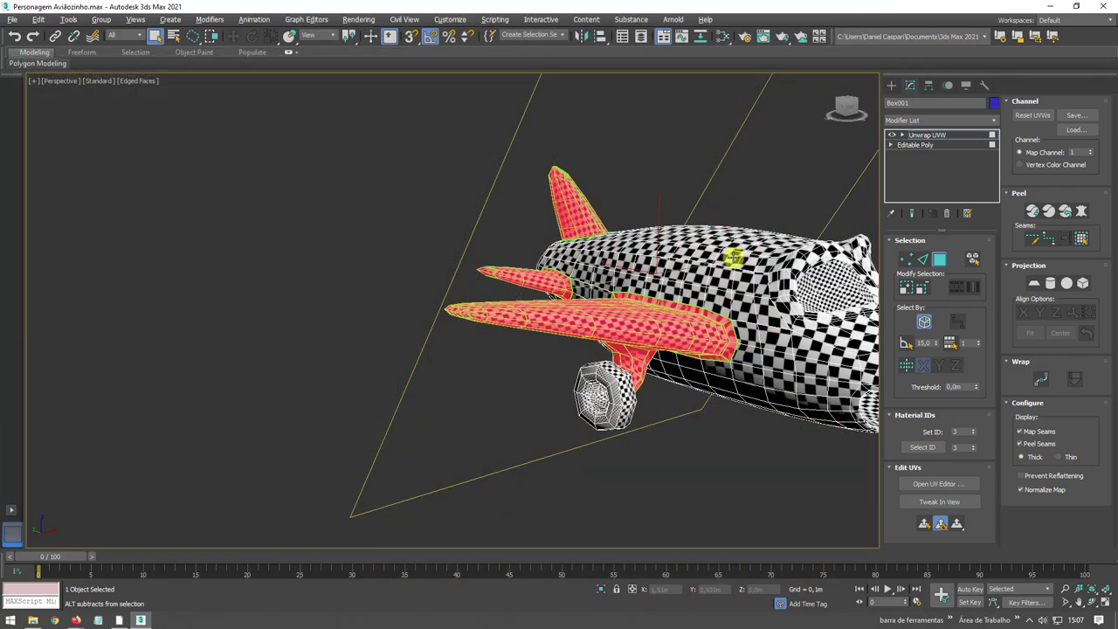
{"action": "middle_click_drag", "start_coordinate": [733, 256], "coordinate": [519, 237], "text": "alt"}
{"action": "right_click", "coordinate": [511, 234]}
{"action": "mouse_move", "coordinate": [563, 360]}
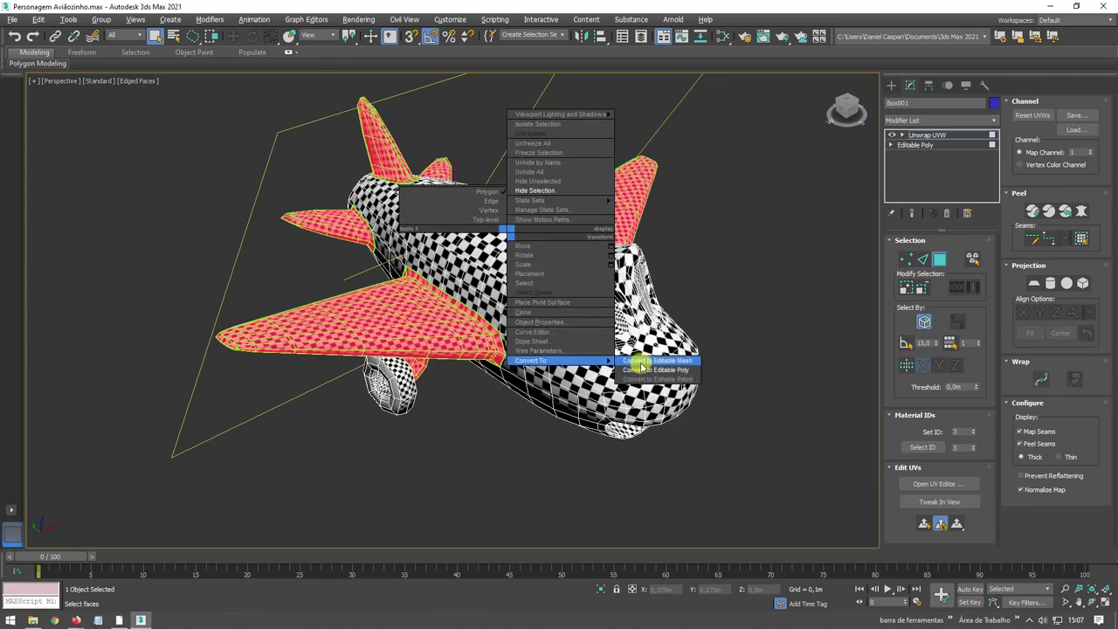
{"action": "left_click", "coordinate": [644, 369]}
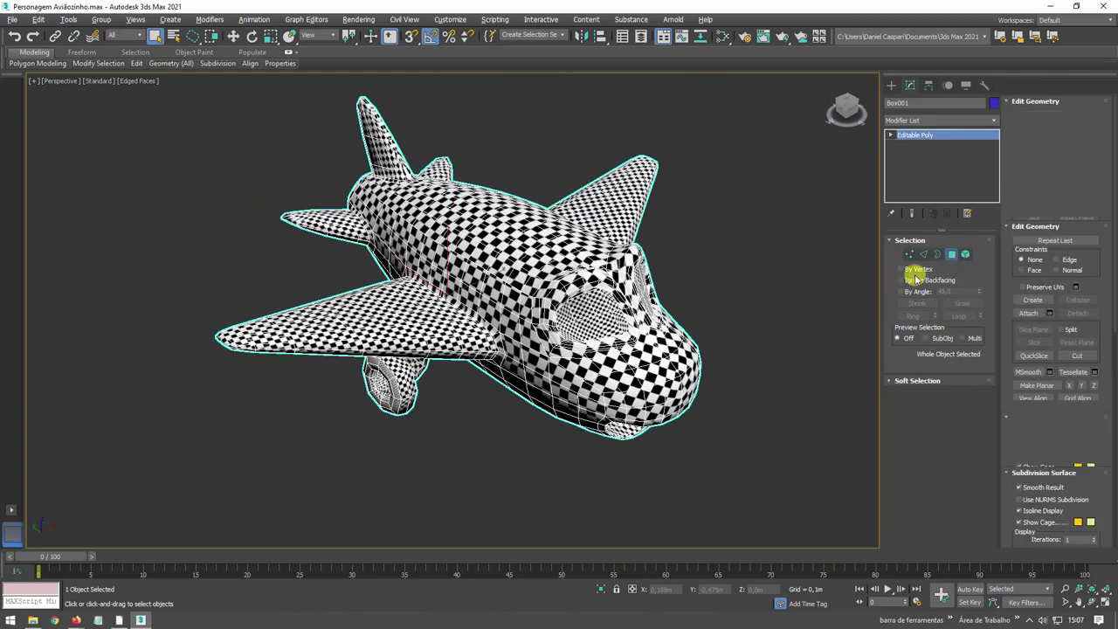
{"action": "key", "text": "4"}
- Select the wheel polygons by material ID 4, add an Unwrap UVW modifier and open the UV editor
{"action": "middle_click_drag", "start_coordinate": [749, 358], "coordinate": [762, 295], "text": "alt"}
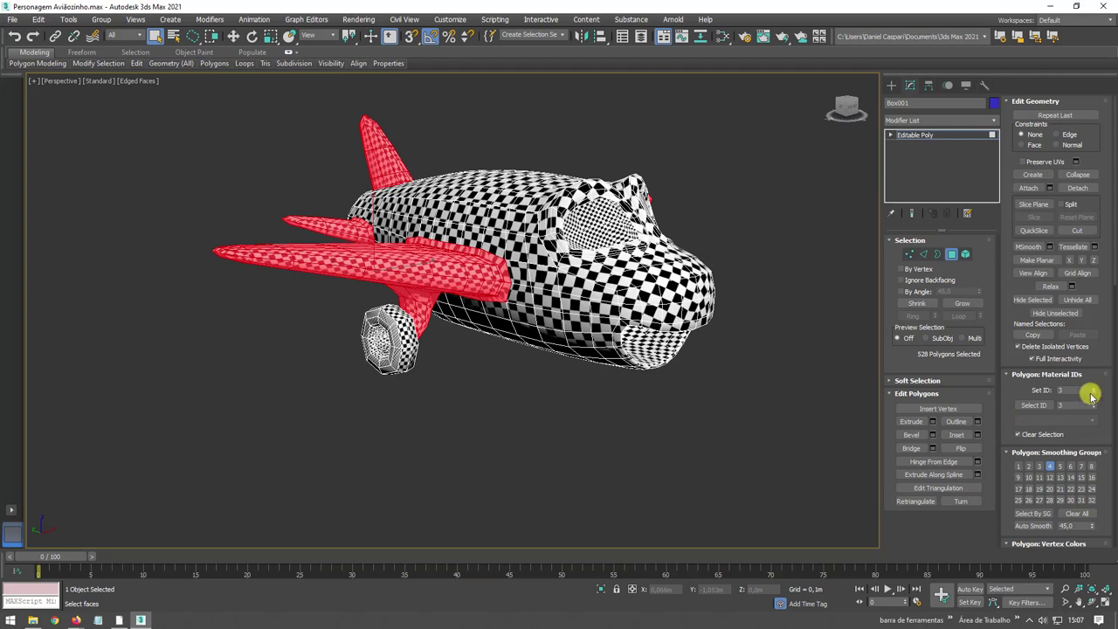
{"action": "left_click", "coordinate": [1035, 407]}
{"action": "key", "text": "shift+z"}
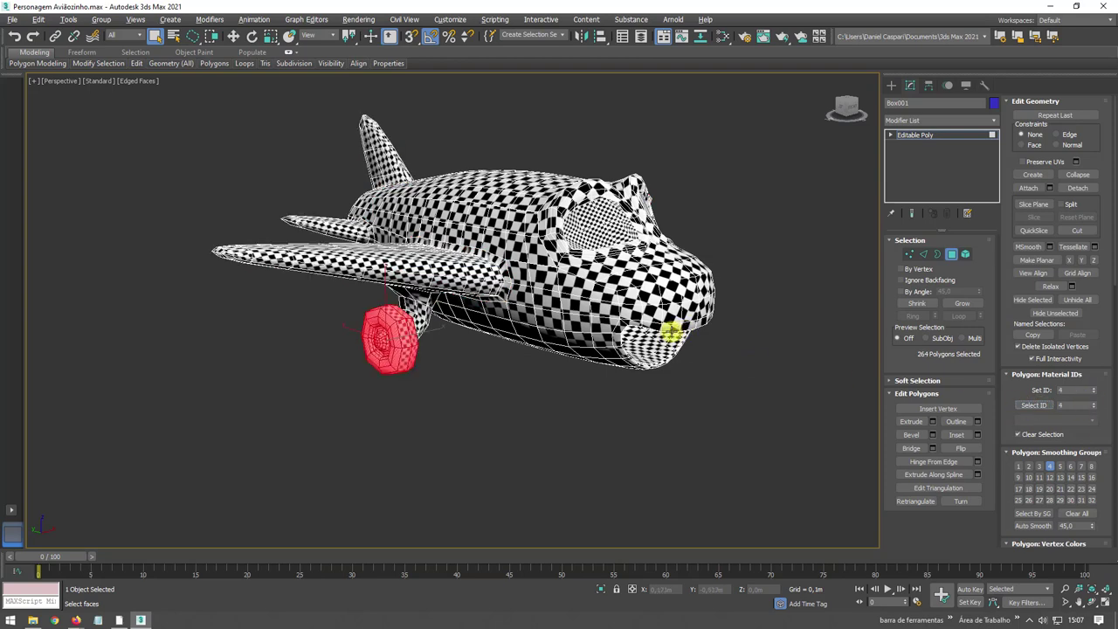
{"action": "left_click", "coordinate": [993, 123]}
{"action": "left_click_drag", "start_coordinate": [994, 190], "coordinate": [992, 479]}
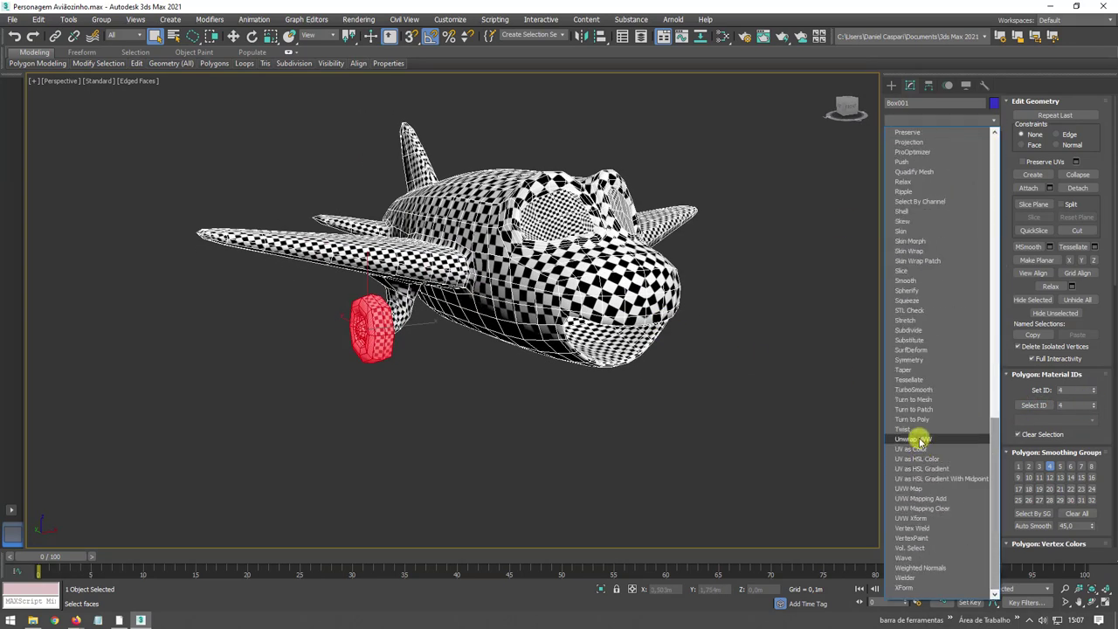
{"action": "left_click", "coordinate": [922, 439]}
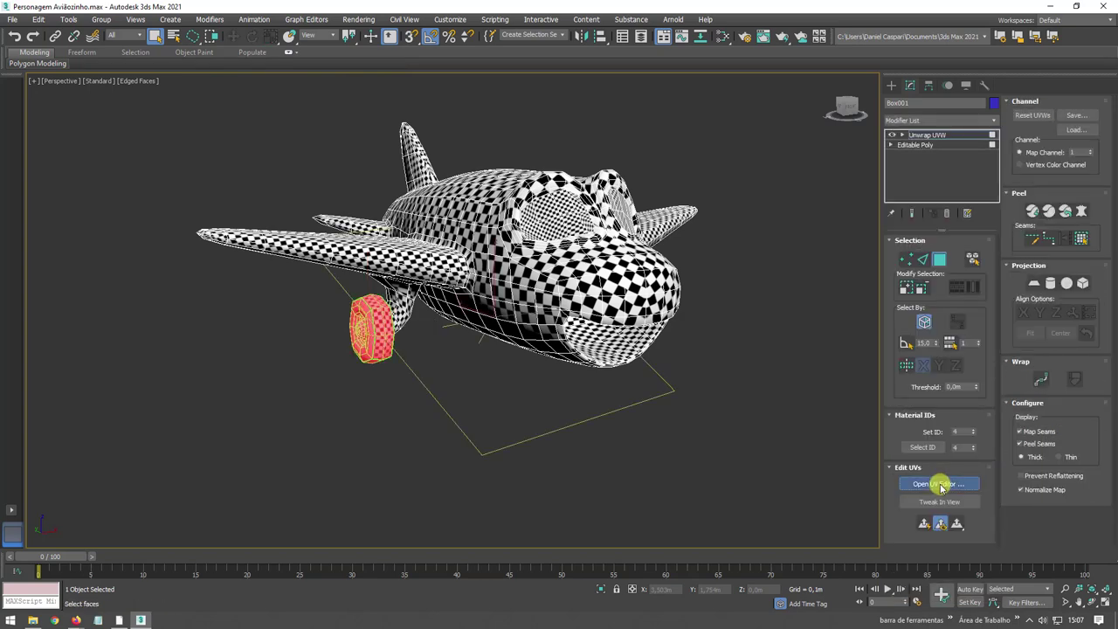
{"action": "left_click", "coordinate": [954, 483]}
{"action": "scroll", "coordinate": [130, 251], "scroll_direction": "down", "scroll_amount": 4}
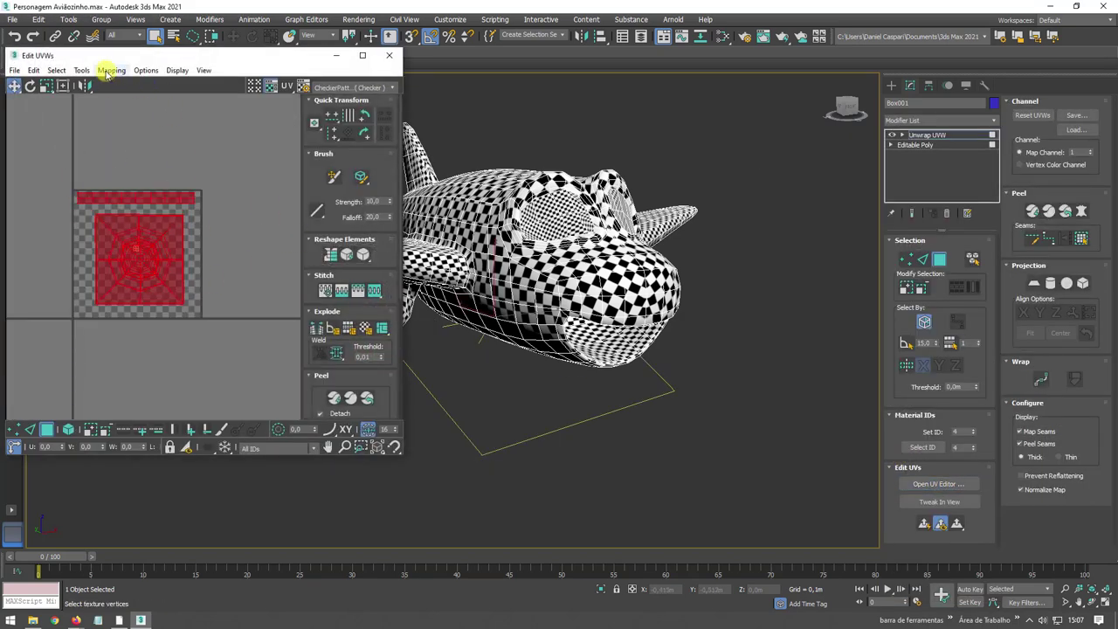
- Select the stacked wheel UV shells, excluding the tread strip, and relax them by polygon angles until they form octagons
{"action": "left_click_drag", "start_coordinate": [231, 337], "coordinate": [53, 211]}
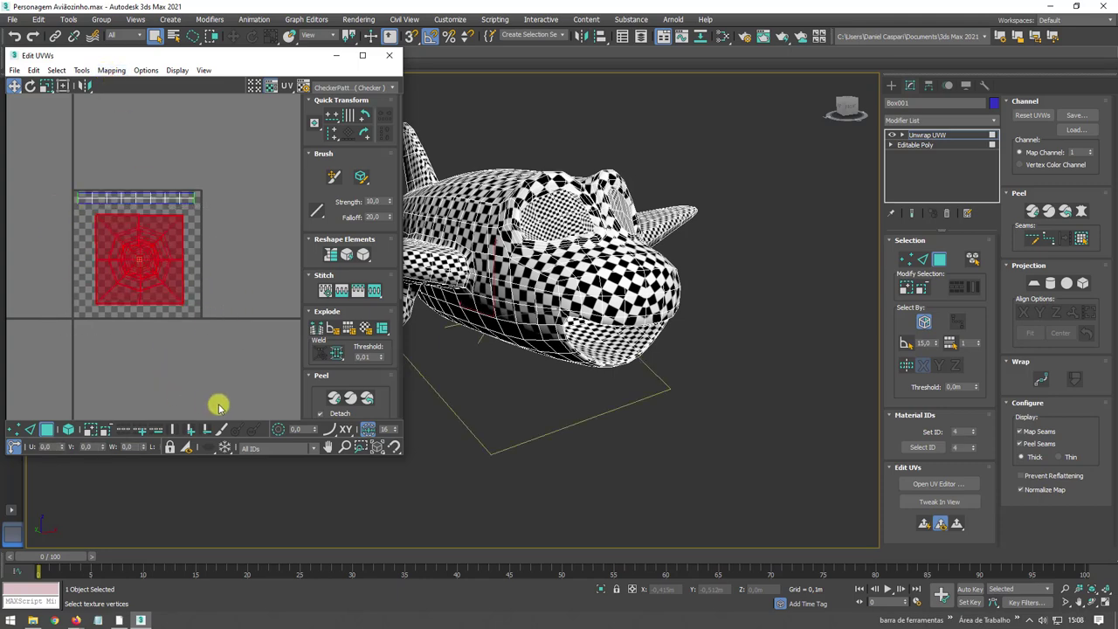
{"action": "left_click", "coordinate": [81, 70]}
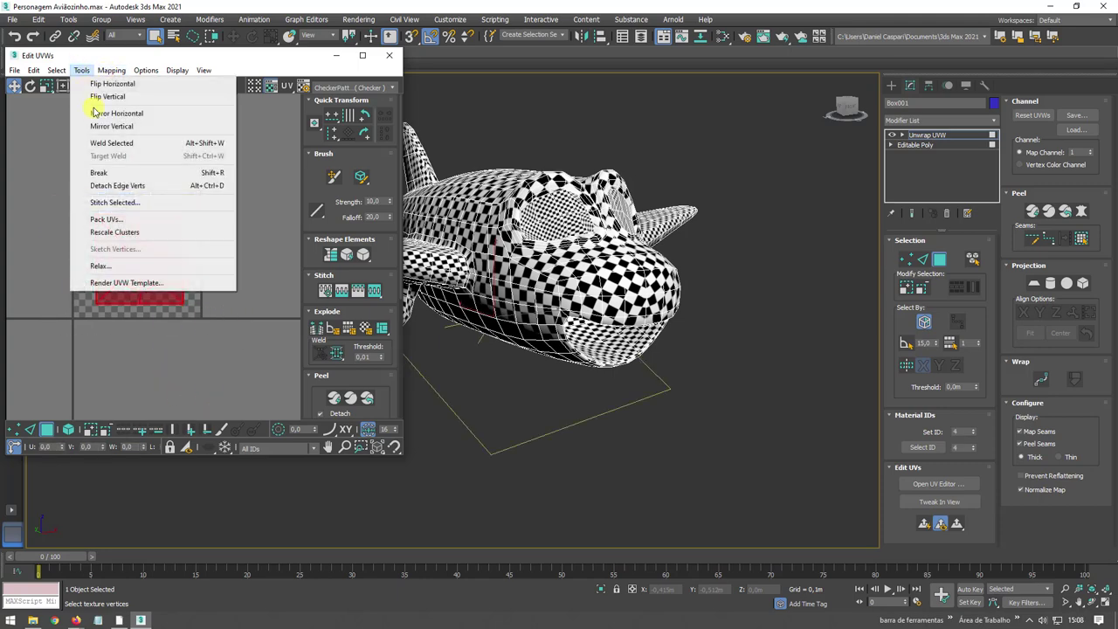
{"action": "left_click", "coordinate": [128, 266]}
{"action": "left_click", "coordinate": [269, 190]}
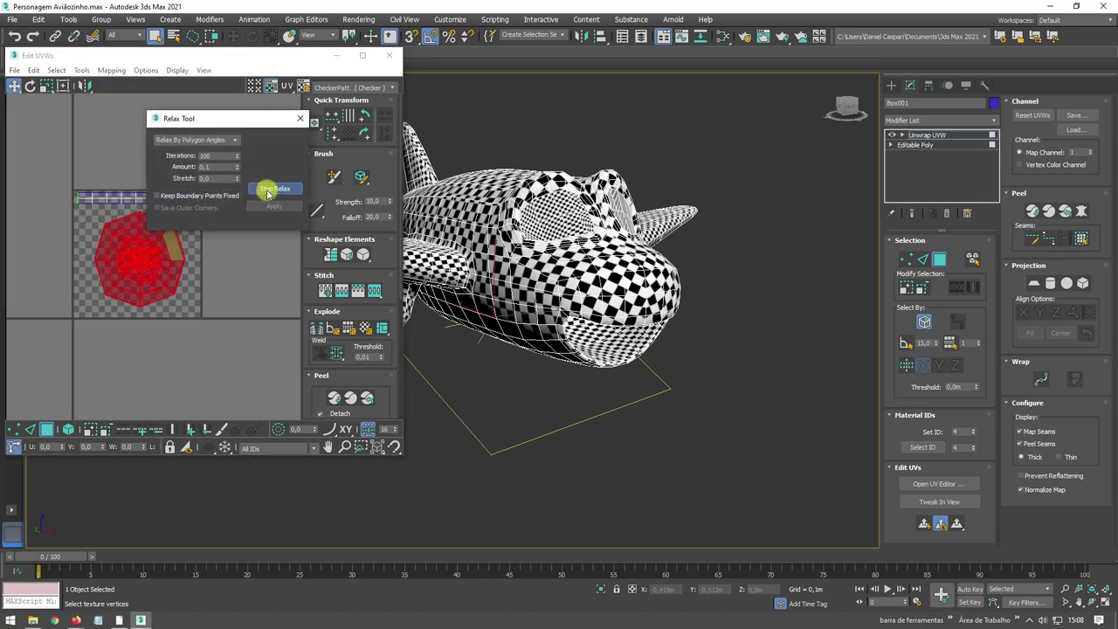
{"action": "left_click", "coordinate": [269, 189]}
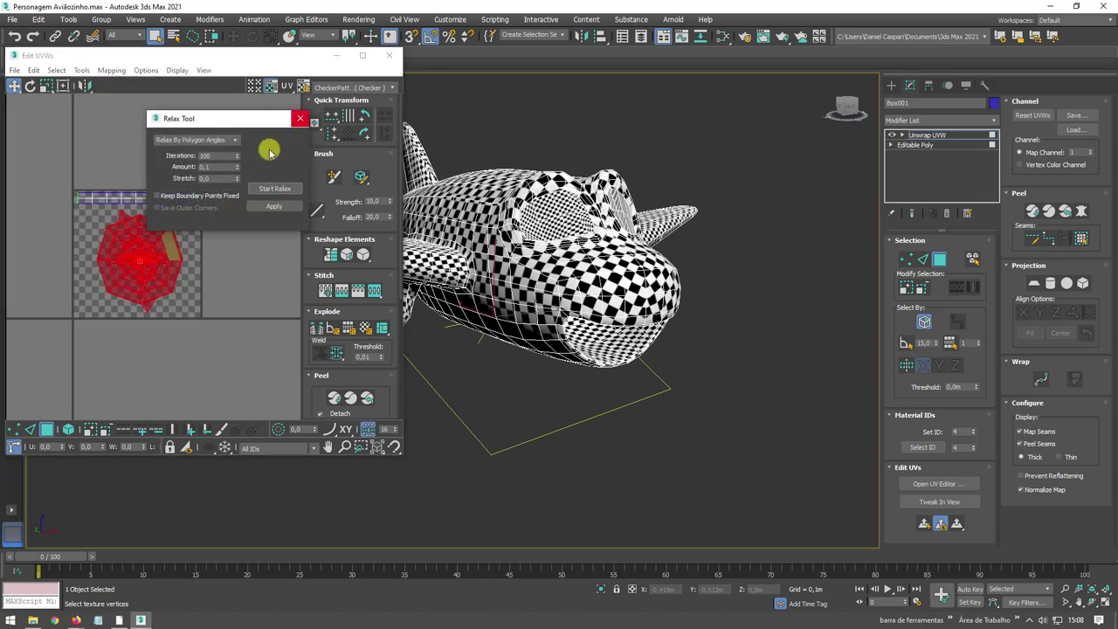
{"action": "left_click", "coordinate": [274, 206]}
{"action": "left_click", "coordinate": [276, 188]}
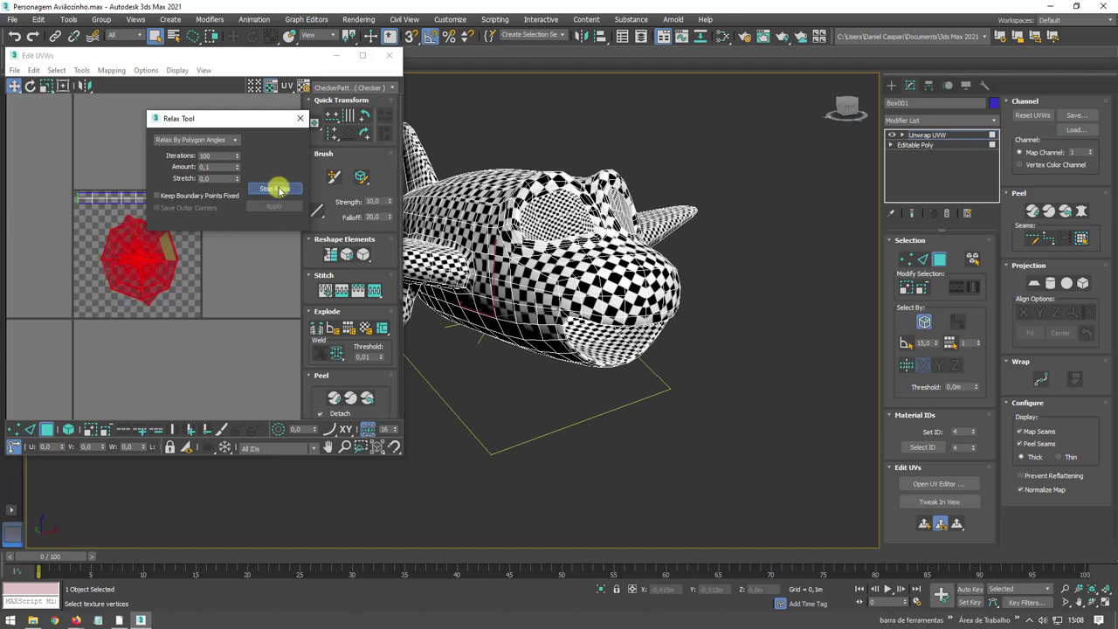
{"action": "left_click", "coordinate": [280, 190]}
{"action": "left_click", "coordinate": [270, 189]}
{"action": "left_click", "coordinate": [277, 190]}
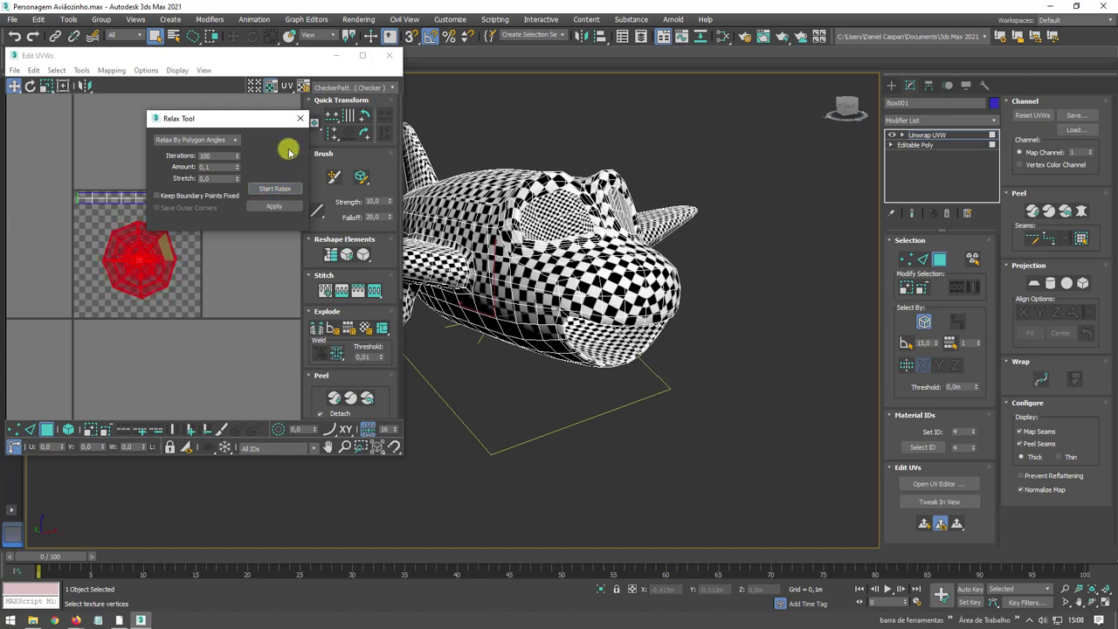
{"action": "left_click", "coordinate": [301, 118]}
- Select one ring-shaped wheel UV shell as an element and move it off the stack, outside the UV tile
{"action": "scroll", "coordinate": [149, 224], "scroll_direction": "up", "scroll_amount": 5}
{"action": "left_click", "coordinate": [258, 229]}
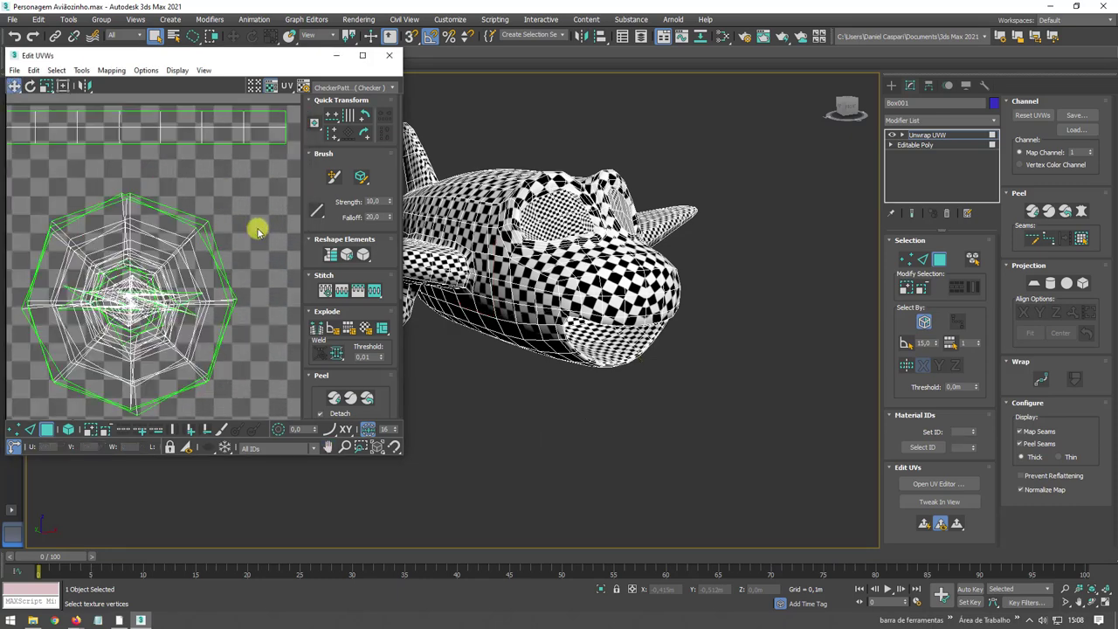
{"action": "scroll", "coordinate": [257, 230], "scroll_direction": "down", "scroll_amount": 3}
{"action": "scroll", "coordinate": [212, 260], "scroll_direction": "down", "scroll_amount": 3}
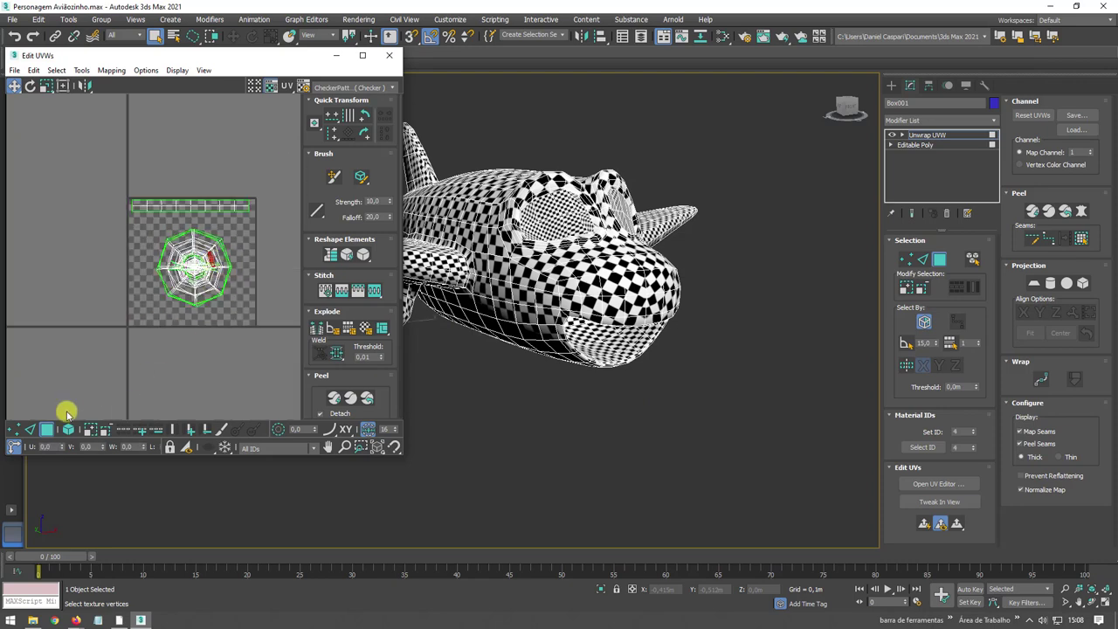
{"action": "left_click", "coordinate": [201, 293]}
{"action": "left_click_drag", "start_coordinate": [199, 293], "coordinate": [273, 353]}
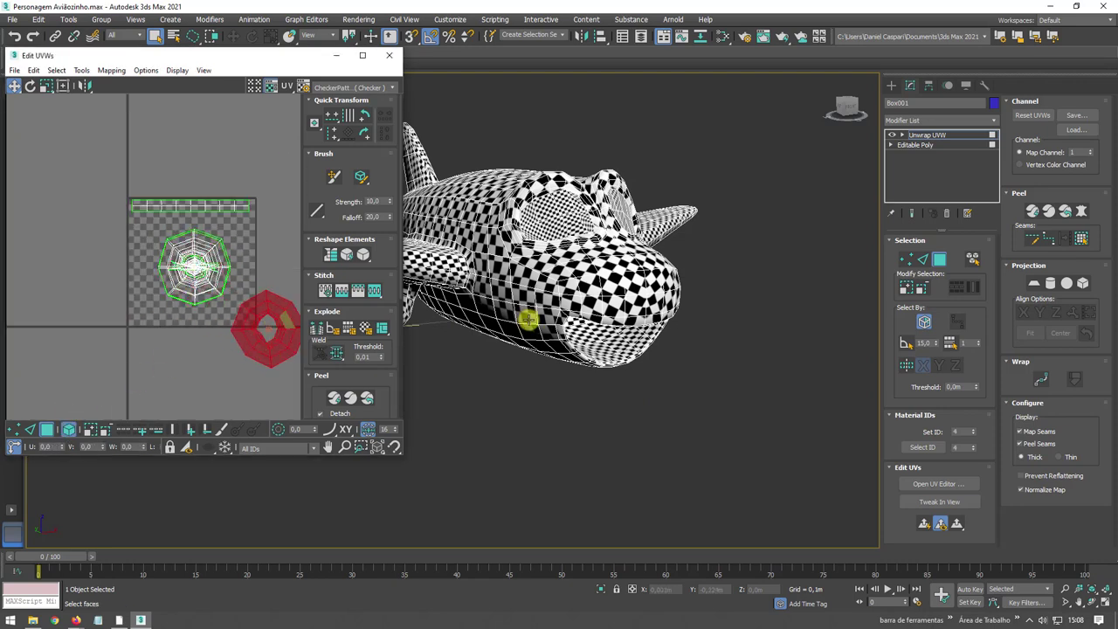
- Move the full disc and the second ring of the wheel out of the UV tile, and shift the remaining star-shaped shell slightly
{"action": "middle_click_drag", "start_coordinate": [528, 320], "coordinate": [636, 219]}
{"action": "scroll", "coordinate": [636, 220], "scroll_direction": "up", "scroll_amount": 3}
{"action": "left_click", "coordinate": [200, 282]}
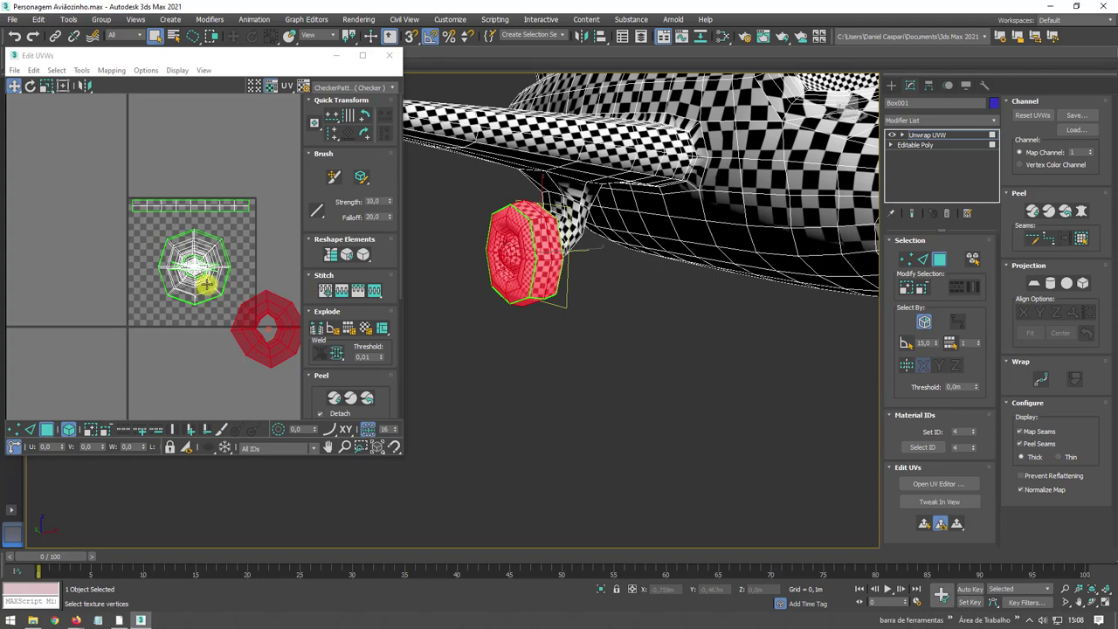
{"action": "left_click_drag", "start_coordinate": [200, 282], "coordinate": [90, 307]}
{"action": "left_click_drag", "start_coordinate": [189, 283], "coordinate": [132, 352]}
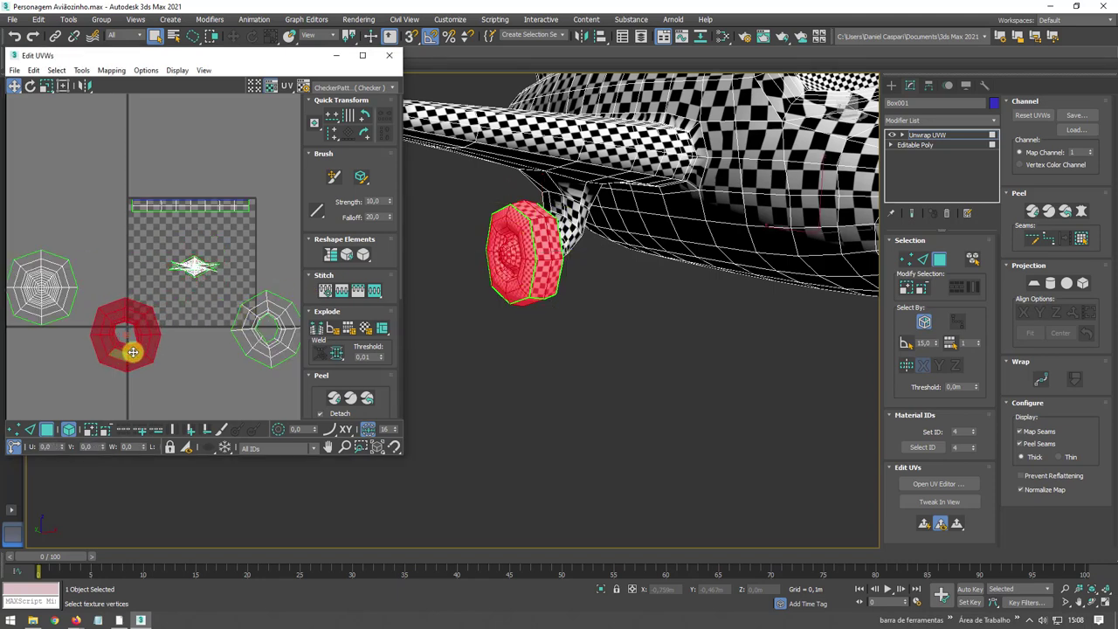
{"action": "left_click_drag", "start_coordinate": [185, 276], "coordinate": [209, 261]}
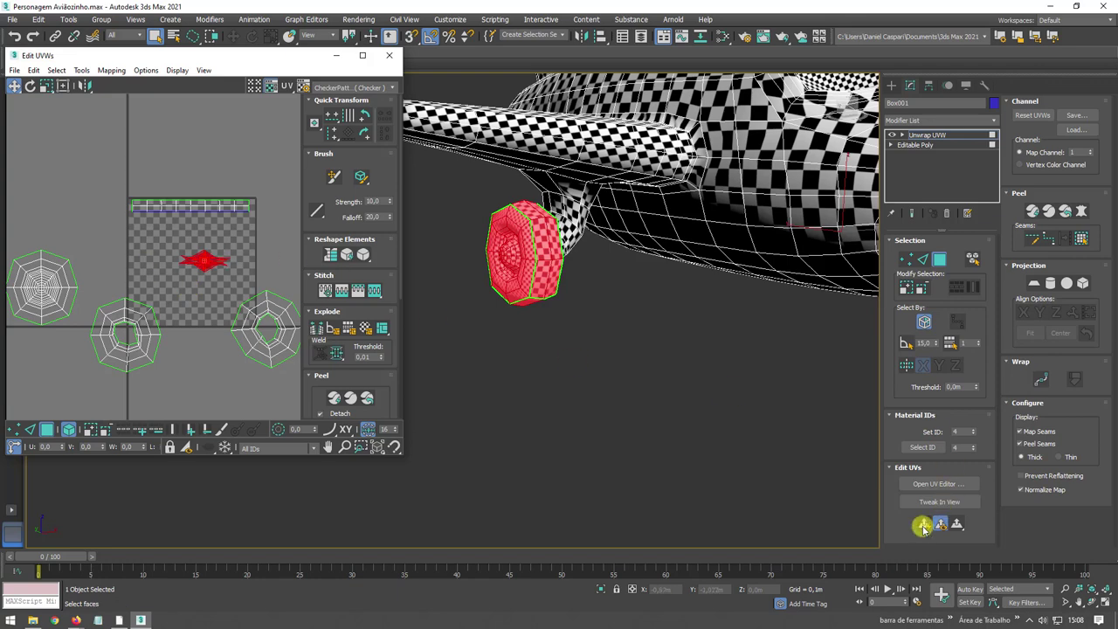
- Quick planar map the star-shaped wheel shell, and relax both it and the full disc outside the tile by polygon angles
{"action": "left_click", "coordinate": [923, 522]}
{"action": "left_click", "coordinate": [81, 71]}
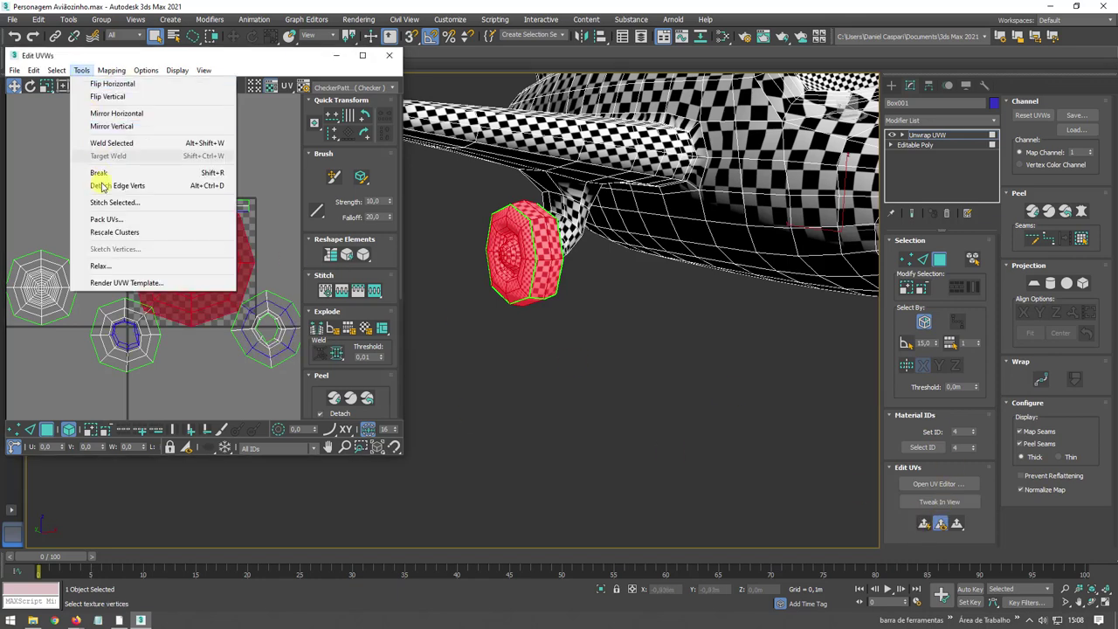
{"action": "left_click", "coordinate": [162, 252]}
{"action": "left_click", "coordinate": [275, 190]}
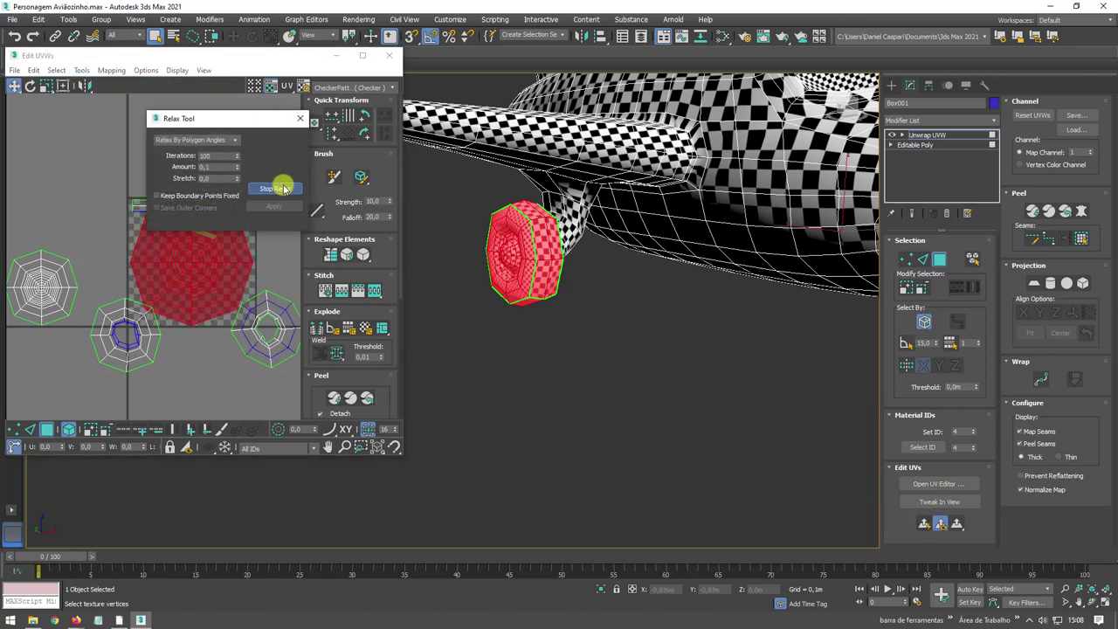
{"action": "left_click", "coordinate": [50, 279]}
{"action": "left_click", "coordinate": [284, 190]}
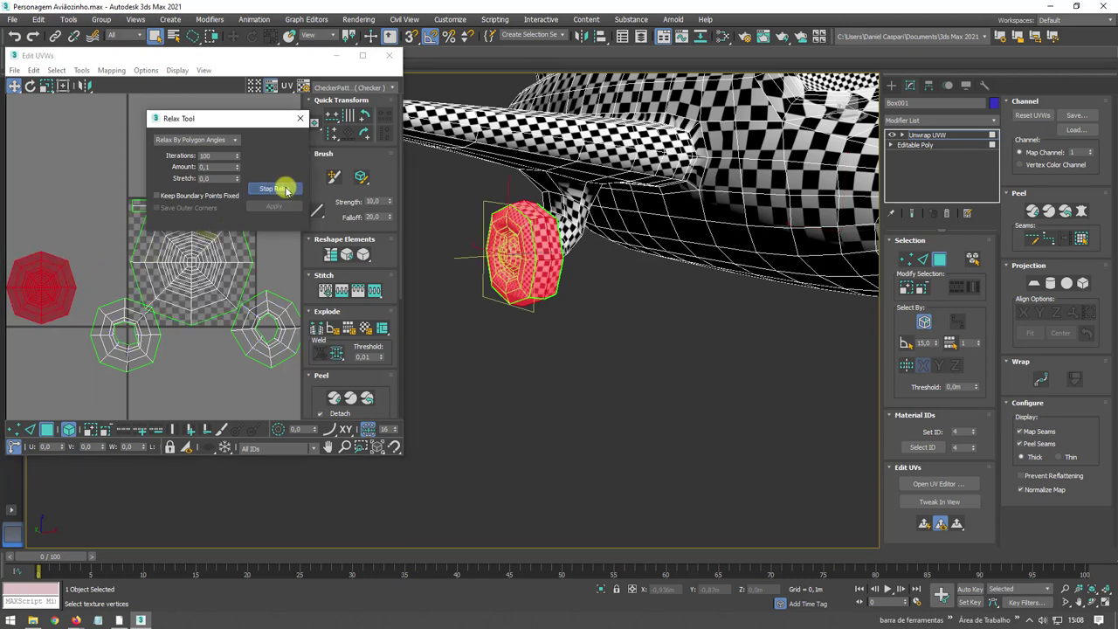
{"action": "left_click", "coordinate": [300, 119]}
- Select each of the two ring-shaped wheel shells individually and quick planar map it onto the stack in the UV tile
{"action": "left_click", "coordinate": [140, 362]}
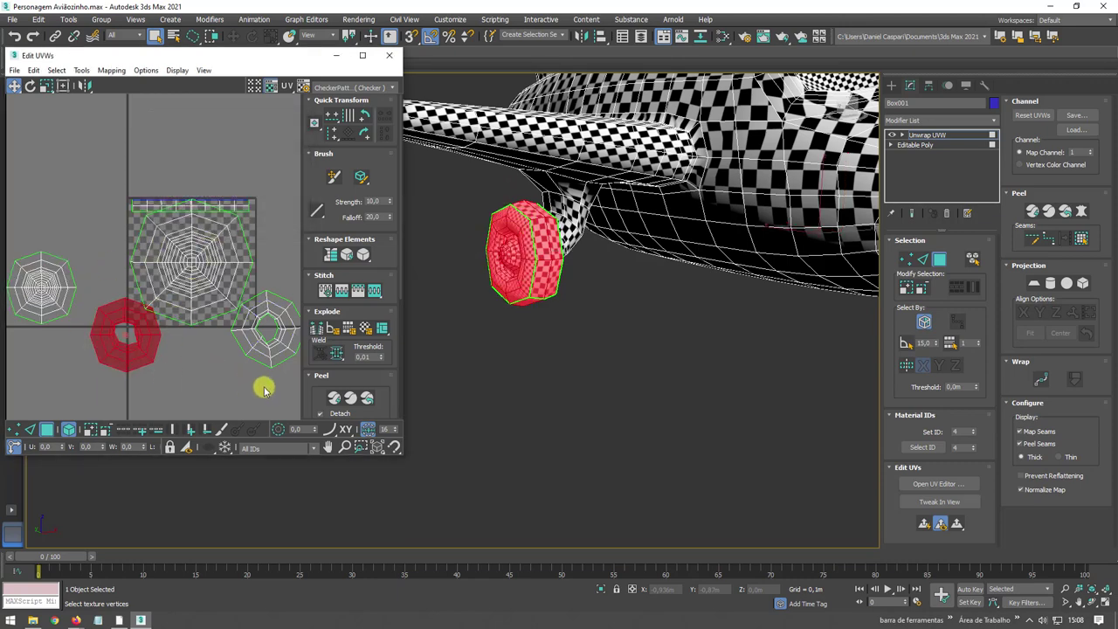
{"action": "left_click", "coordinate": [272, 359], "text": "ctrl"}
{"action": "left_click", "coordinate": [124, 351]}
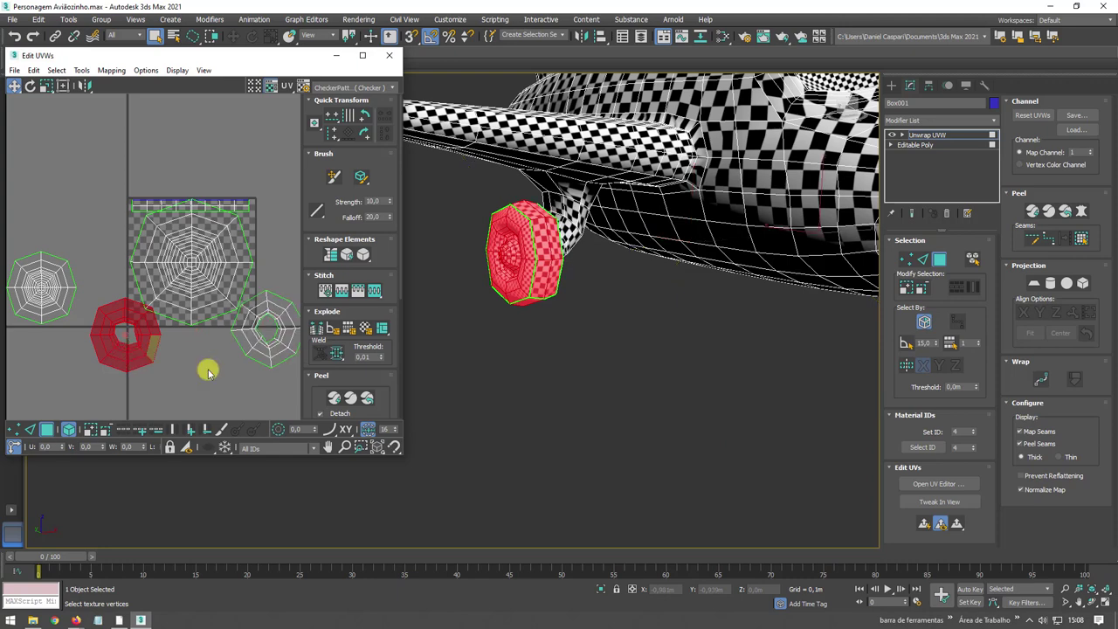
{"action": "left_click", "coordinate": [925, 526]}
{"action": "left_click", "coordinate": [273, 359]}
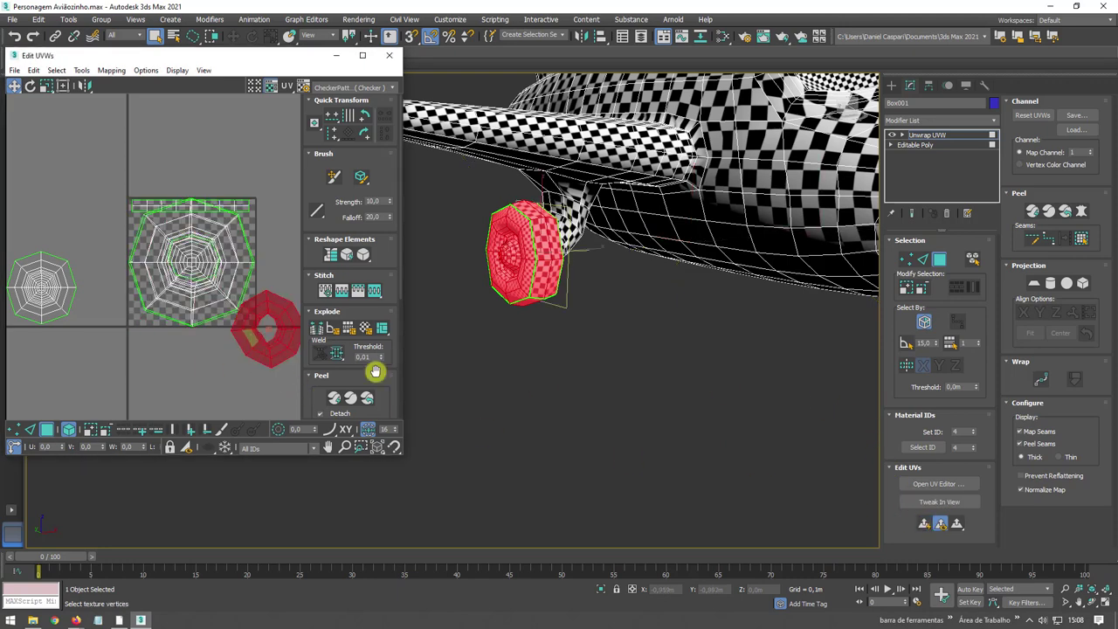
{"action": "left_click", "coordinate": [925, 524]}
{"action": "middle_click_drag", "start_coordinate": [176, 256], "coordinate": [172, 257]}
{"action": "scroll", "coordinate": [172, 258], "scroll_direction": "down", "scroll_amount": 1}
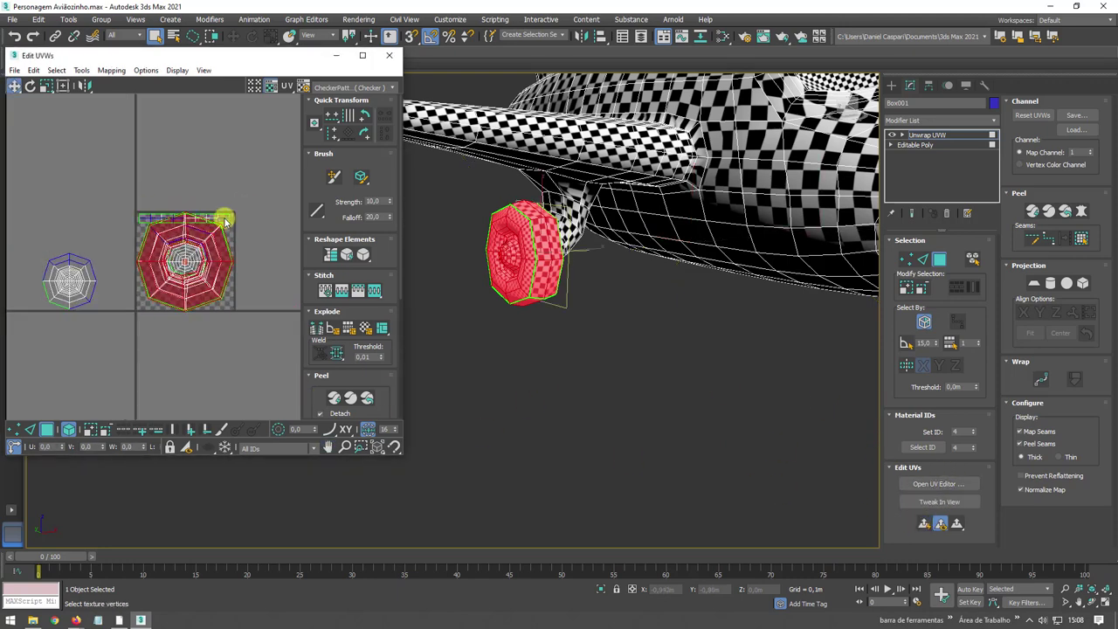
- Check the tread strip on the wheel, and quick planar map the full disc shell from outside the UV tile onto the stack
{"action": "left_click", "coordinate": [225, 220]}
{"action": "scroll", "coordinate": [227, 221], "scroll_direction": "up", "scroll_amount": 3}
{"action": "scroll", "coordinate": [227, 219], "scroll_direction": "up", "scroll_amount": 3}
{"action": "mouse_move", "coordinate": [624, 253]}
{"action": "middle_mouse_down", "text": "alt"}
{"action": "mouse_move", "coordinate": [580, 262]}
{"action": "mouse_move", "coordinate": [576, 242]}
{"action": "mouse_move", "coordinate": [617, 248]}
{"action": "middle_mouse_up", "text": "alt"}
{"action": "scroll", "coordinate": [262, 218], "scroll_direction": "down", "scroll_amount": 5}
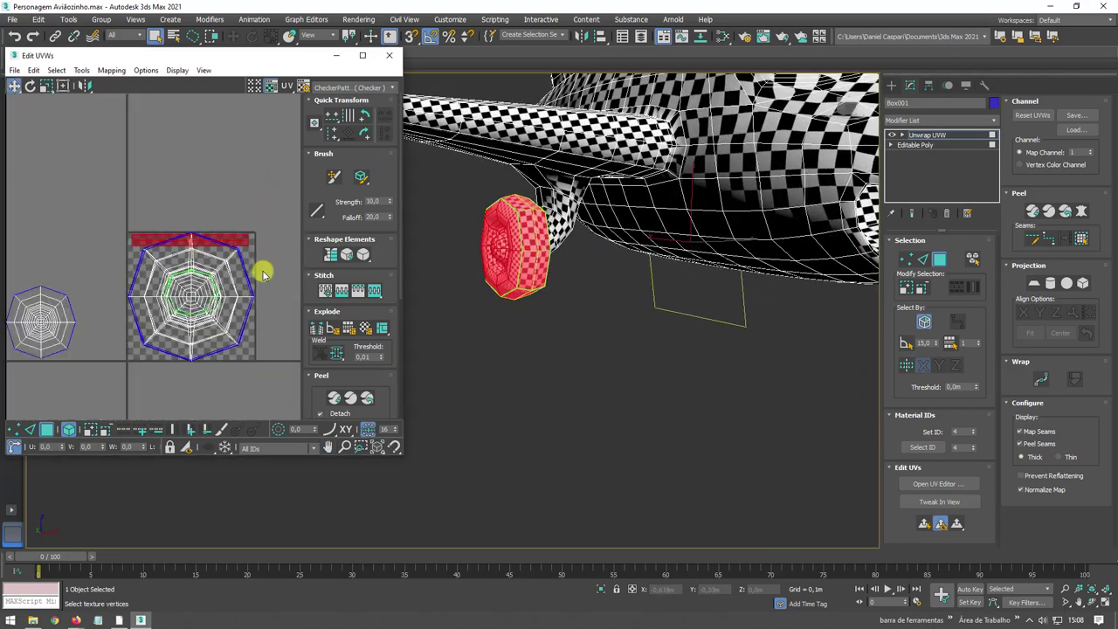
{"action": "left_click", "coordinate": [170, 324]}
{"action": "left_click", "coordinate": [47, 85]}
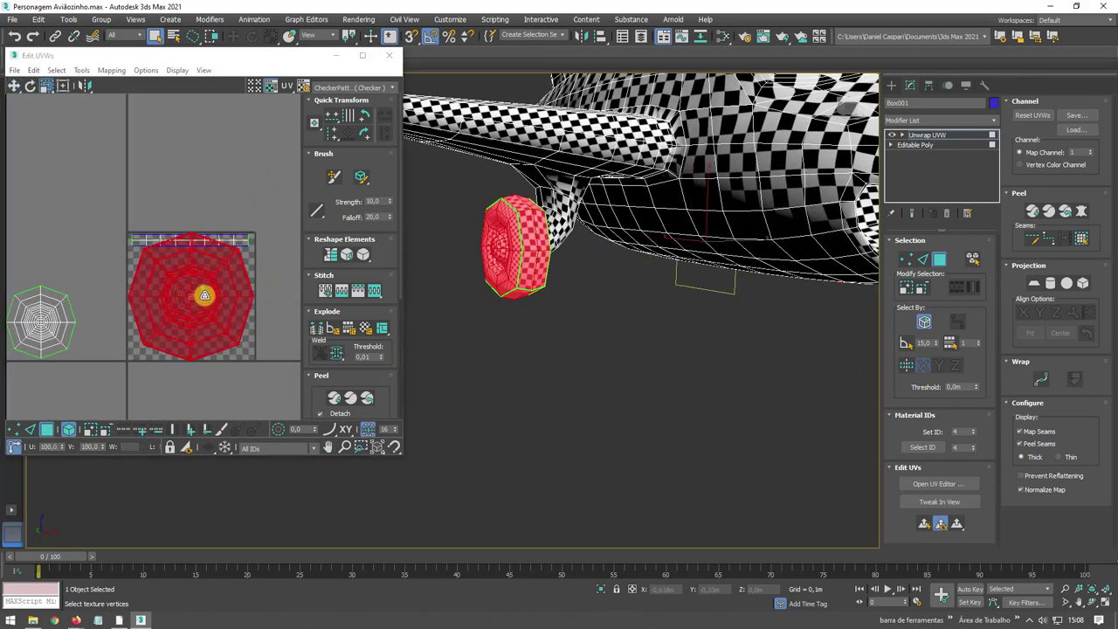
{"action": "left_click_drag", "start_coordinate": [87, 376], "coordinate": [23, 342]}
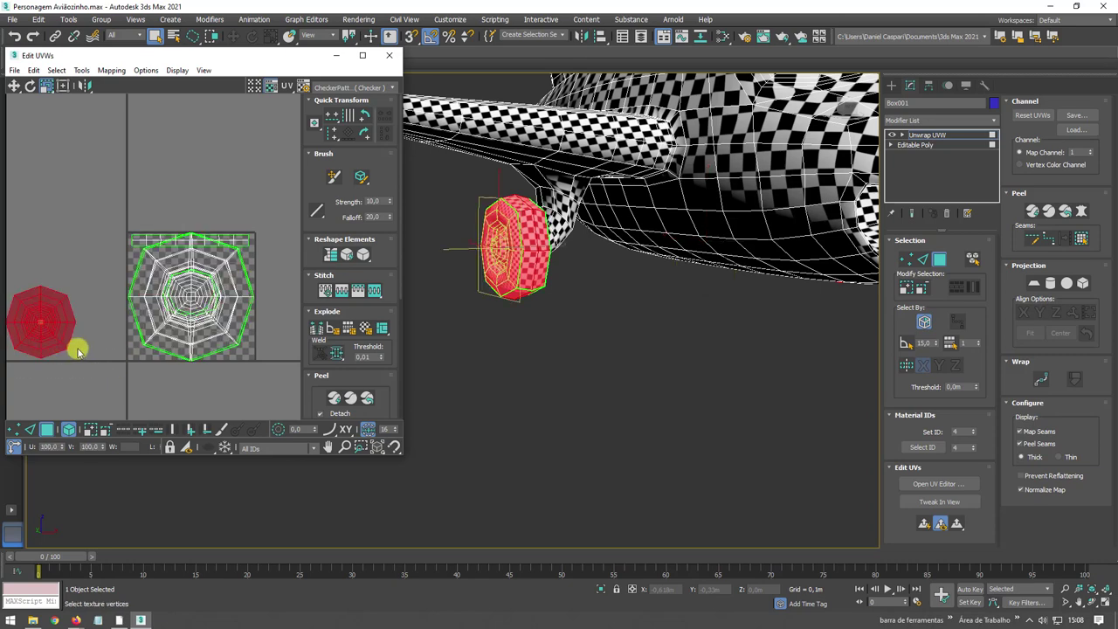
{"action": "middle_click_drag", "start_coordinate": [75, 344], "coordinate": [128, 296]}
{"action": "left_click", "coordinate": [924, 523]}
- Scale down the stacked octagonal wheel shells and position them below the tread strip inside the UV tile
{"action": "left_click_drag", "start_coordinate": [237, 350], "coordinate": [177, 243]}
{"action": "left_click", "coordinate": [16, 84]}
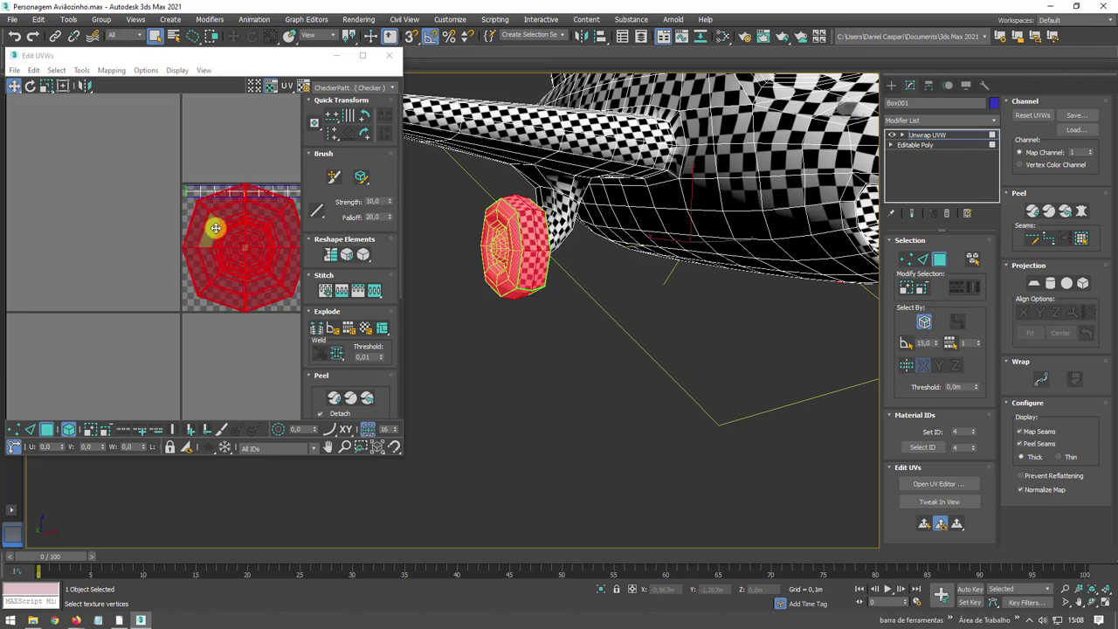
{"action": "left_click", "coordinate": [46, 86]}
{"action": "left_click_drag", "start_coordinate": [203, 219], "coordinate": [206, 253]}
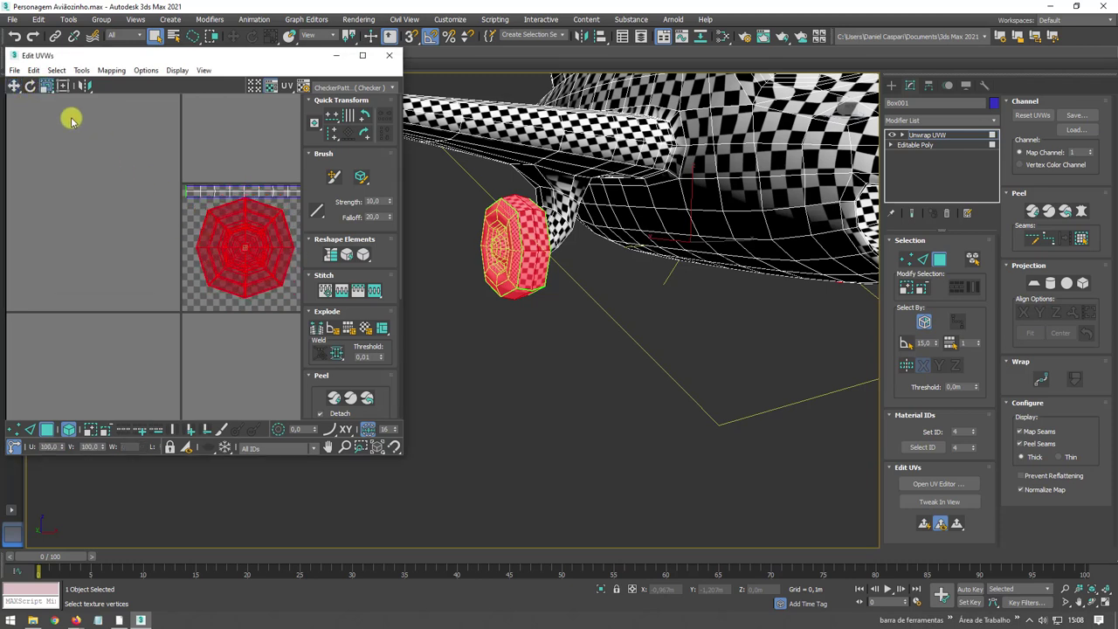
{"action": "left_click", "coordinate": [14, 85]}
{"action": "scroll", "coordinate": [228, 236], "scroll_direction": "down", "scroll_amount": 4}
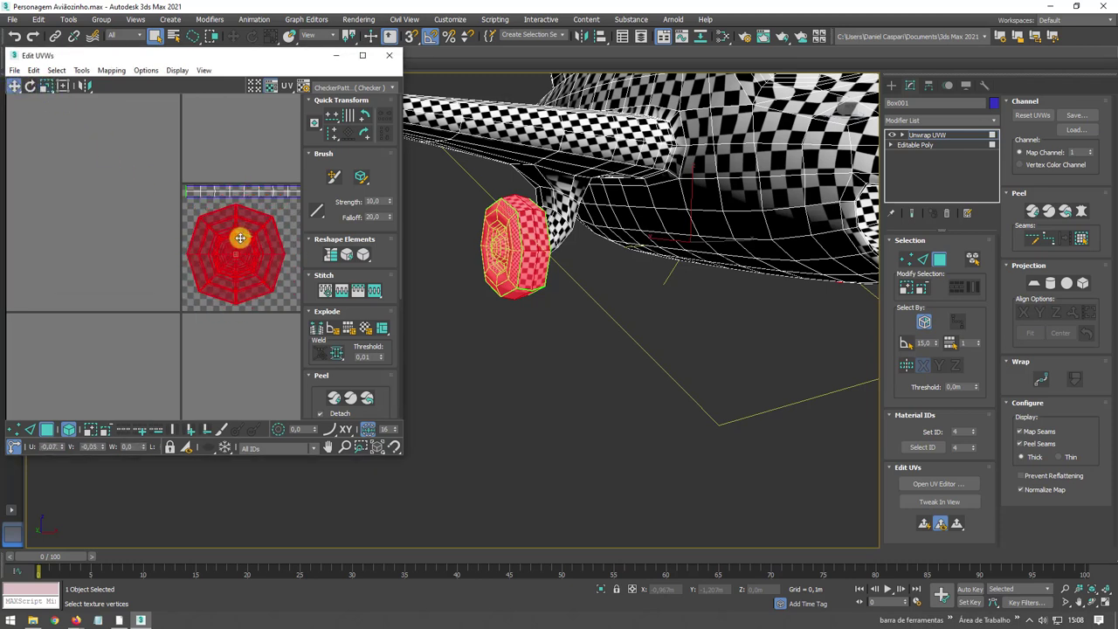
{"action": "middle_click_drag", "start_coordinate": [228, 239], "coordinate": [131, 251]}
{"action": "scroll", "coordinate": [131, 250], "scroll_direction": "up", "scroll_amount": 3}
{"action": "left_click_drag", "start_coordinate": [84, 185], "coordinate": [222, 219]}
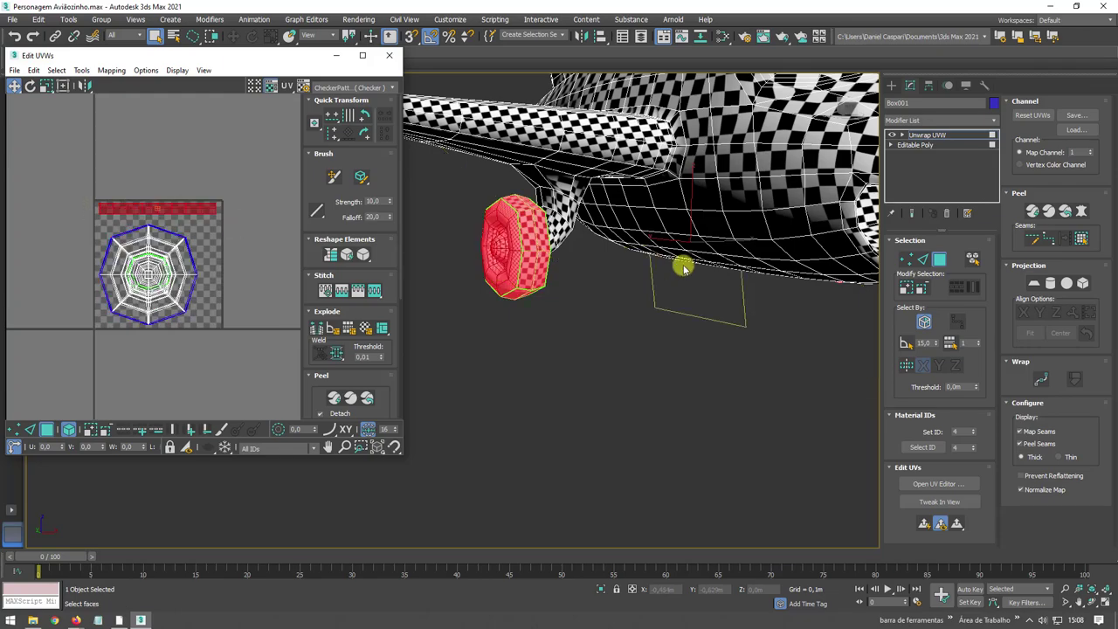
{"action": "middle_click_drag", "start_coordinate": [681, 266], "coordinate": [698, 294], "text": "alt"}
{"action": "scroll", "coordinate": [649, 279], "scroll_direction": "down", "scroll_amount": 5}
{"action": "scroll", "coordinate": [731, 281], "scroll_direction": "up", "scroll_amount": 4}
{"action": "scroll", "coordinate": [721, 269], "scroll_direction": "down", "scroll_amount": 4}
{"action": "right_click", "coordinate": [632, 224]}
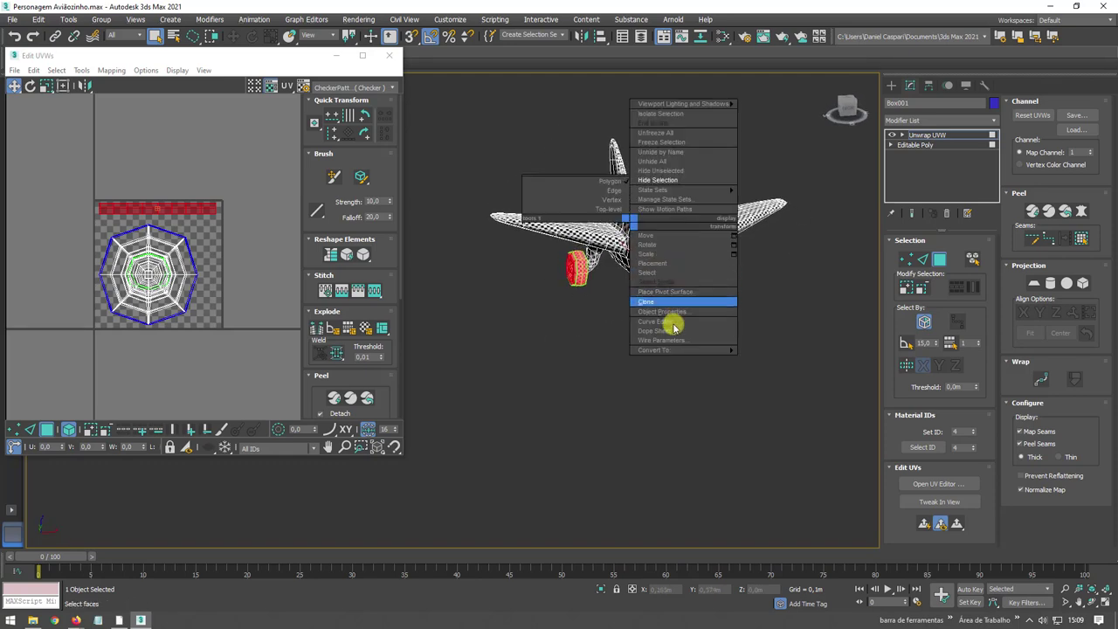
- Select all wheel UV shells and render their UV template at 1024 x 1024 with the fill mode set to Solid
{"action": "mouse_move", "coordinate": [670, 351]}
{"action": "left_click_drag", "start_coordinate": [57, 173], "coordinate": [247, 355]}
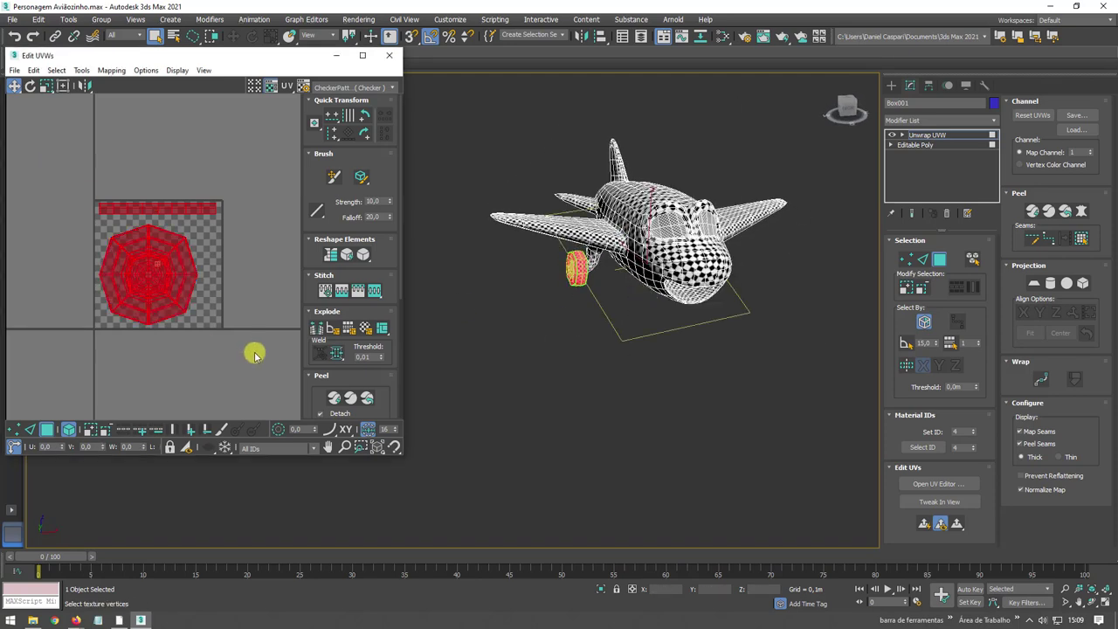
{"action": "left_click", "coordinate": [79, 71]}
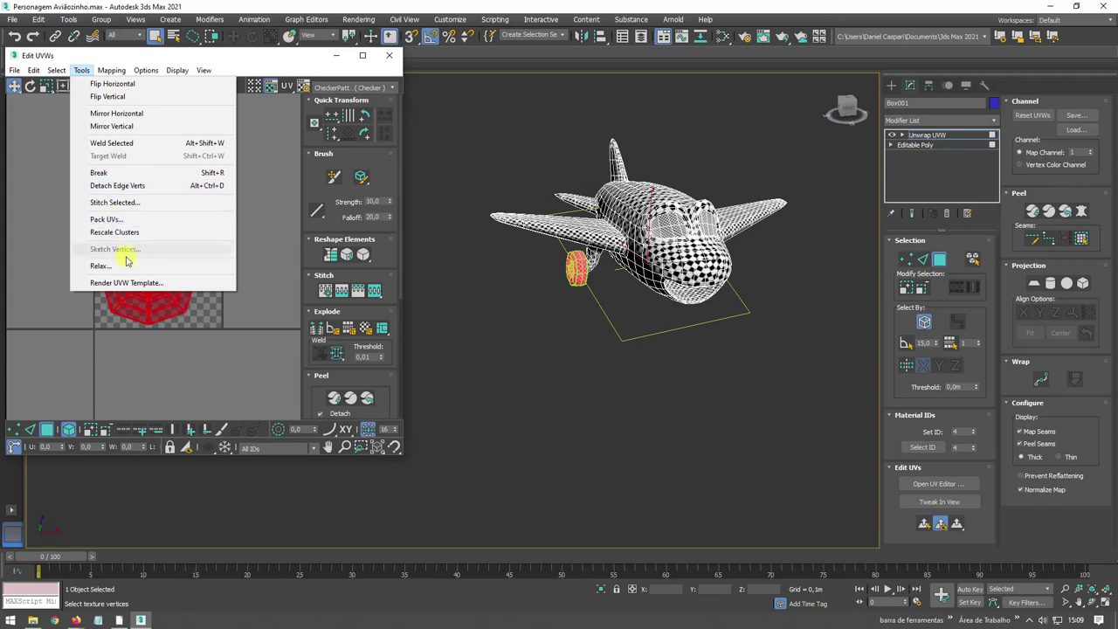
{"action": "left_click", "coordinate": [126, 283]}
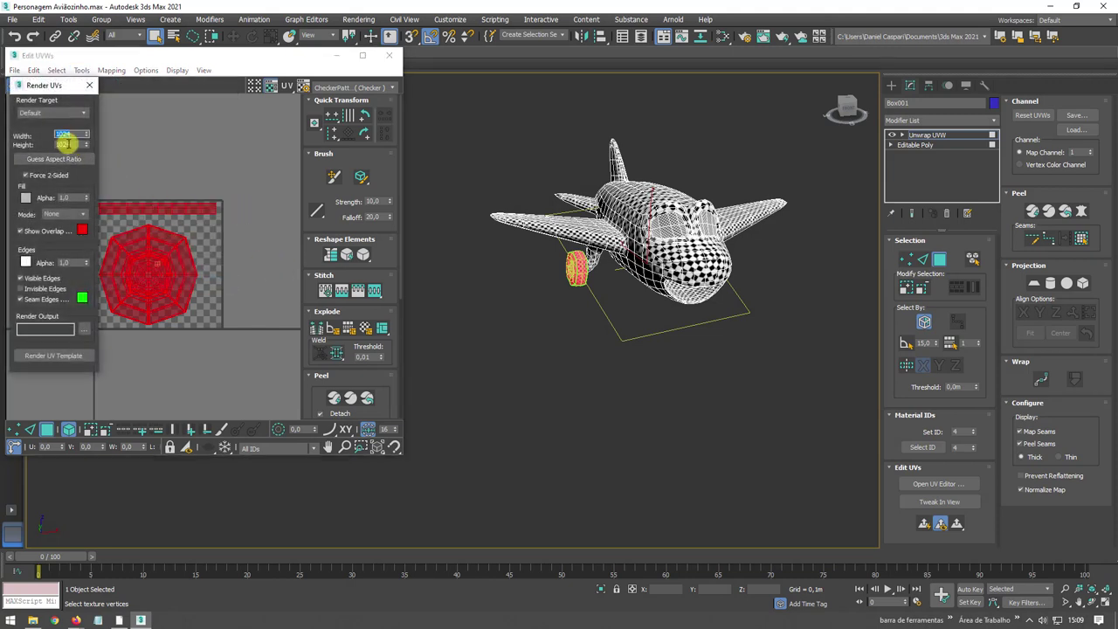
{"action": "left_click", "coordinate": [70, 214]}
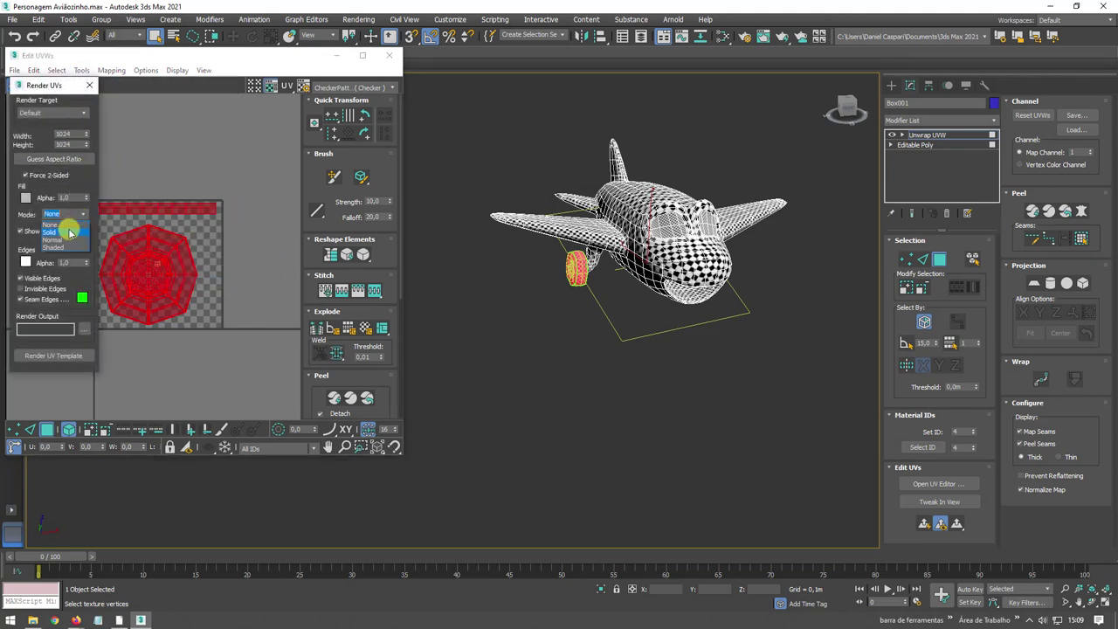
{"action": "left_click", "coordinate": [68, 231]}
{"action": "left_click", "coordinate": [53, 356]}
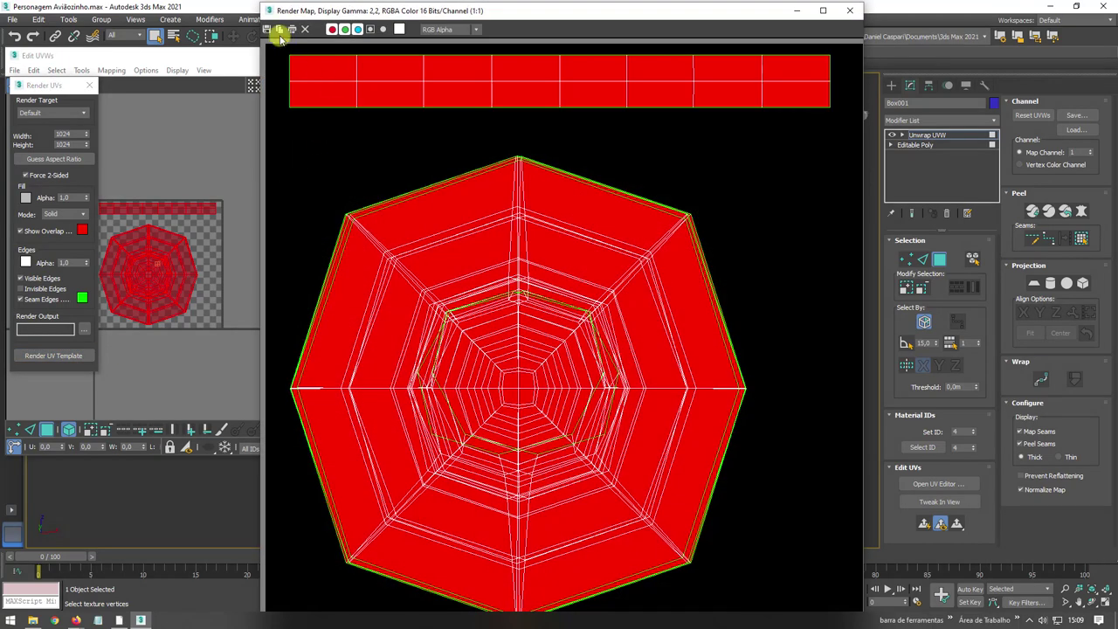
- Save the rendered wheel template in the Mapas folder as a JPEG named rodas, with quality 95
{"action": "left_click", "coordinate": [269, 30]}
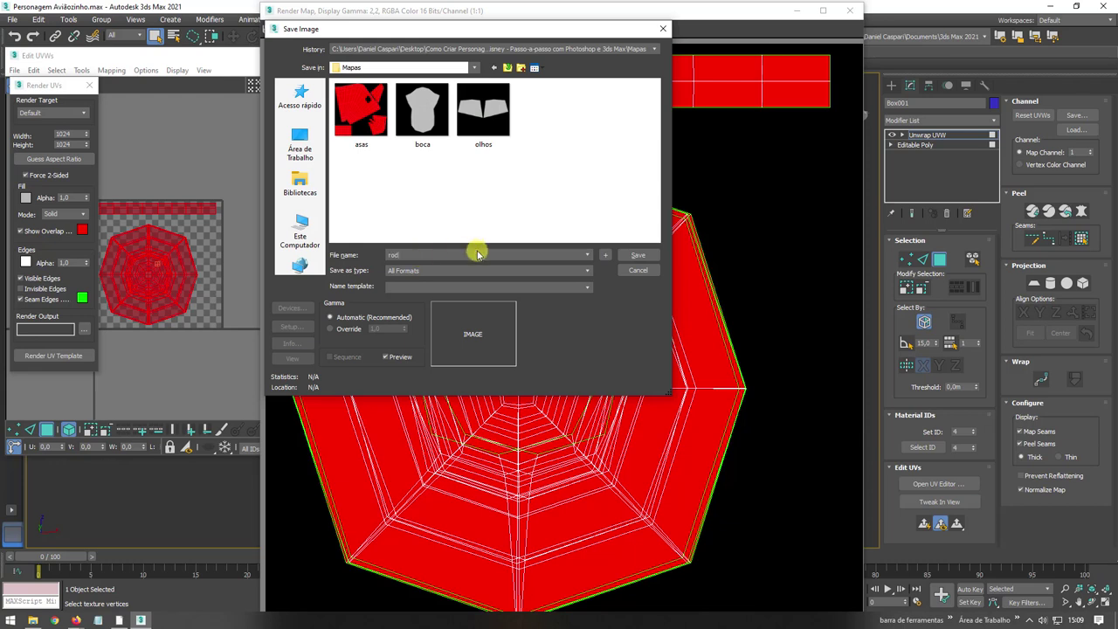
{"action": "key", "text": "Tab"}
{"action": "key", "text": "Down"}
{"action": "key", "text": "p"}
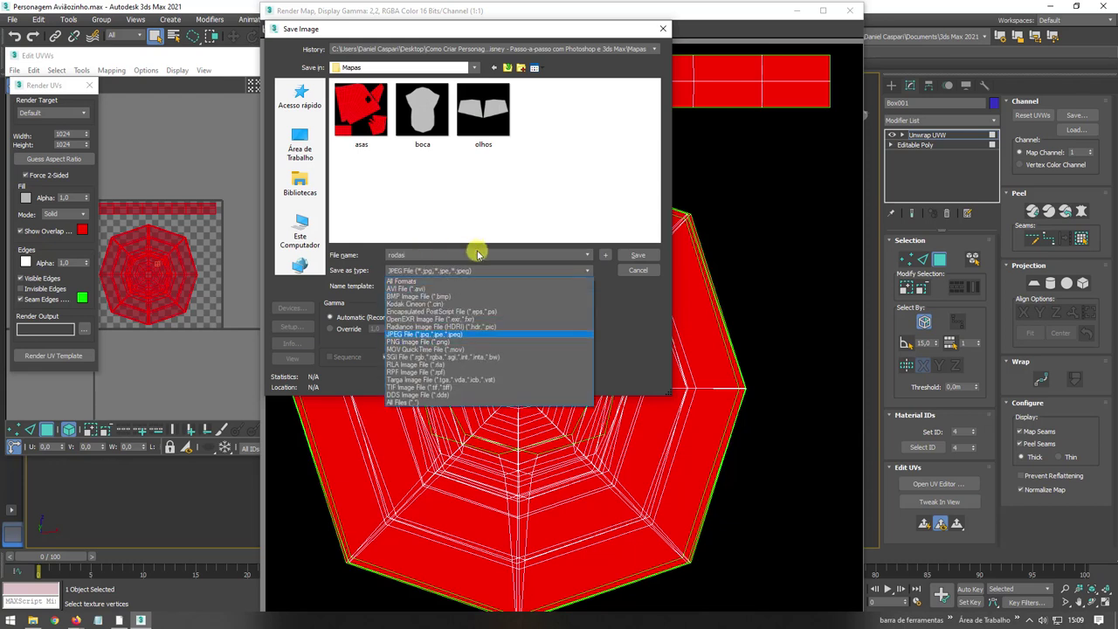
{"action": "key", "text": "Return"}
{"action": "key", "text": "Return"}
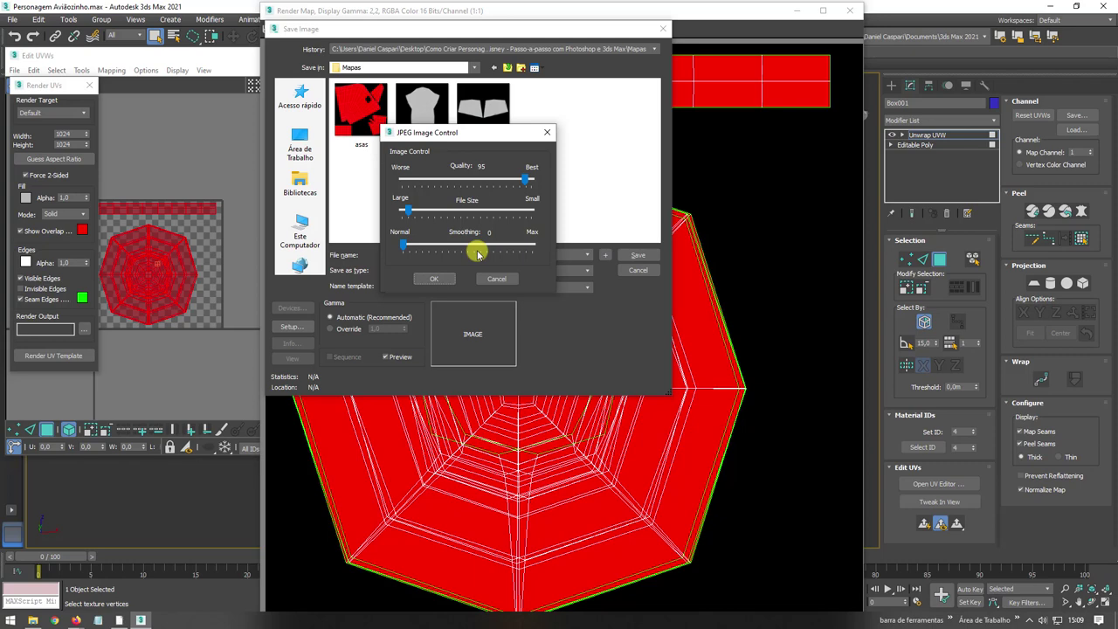
{"action": "left_click", "coordinate": [434, 278]}
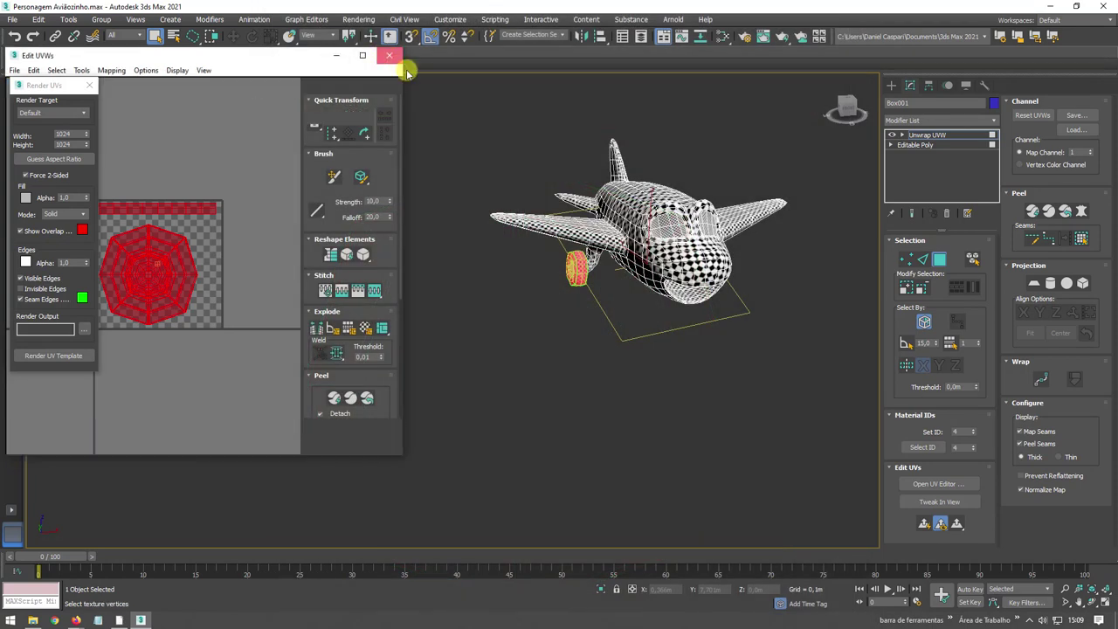
- Close the UV editor and convert the airplane to an Editable Poly
{"action": "left_click", "coordinate": [389, 58]}
{"action": "right_click", "coordinate": [587, 207]}
{"action": "mouse_move", "coordinate": [641, 334]}
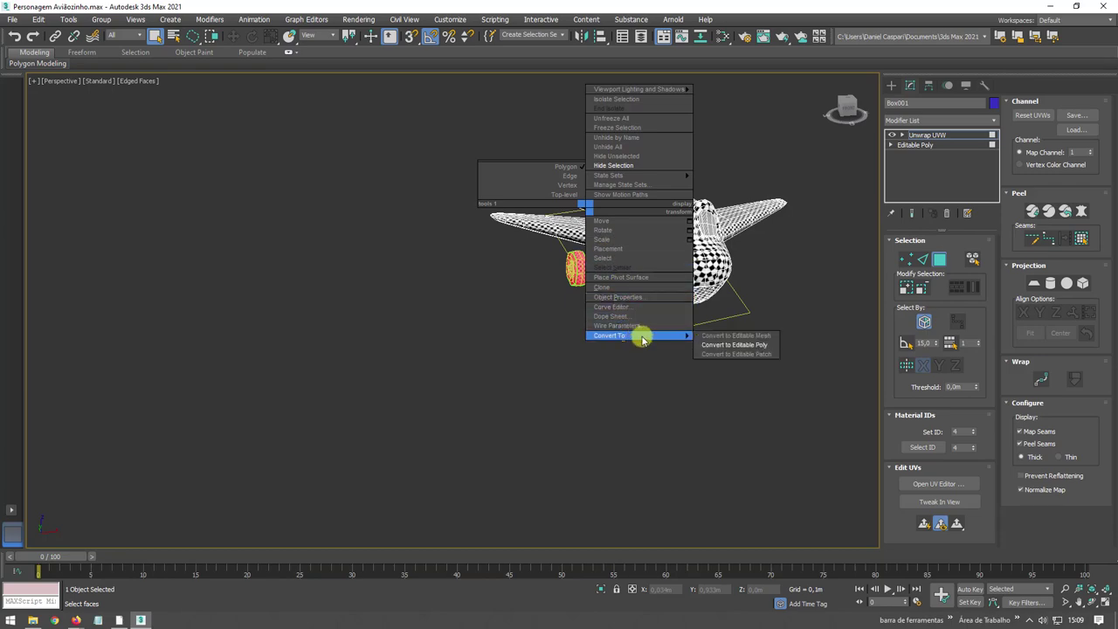
{"action": "left_click", "coordinate": [737, 342]}
- Select the airplane's fuselage polygons by material ID 5
{"action": "left_click", "coordinate": [952, 256]}
{"action": "middle_click_drag", "start_coordinate": [602, 268], "coordinate": [668, 373], "text": "alt"}
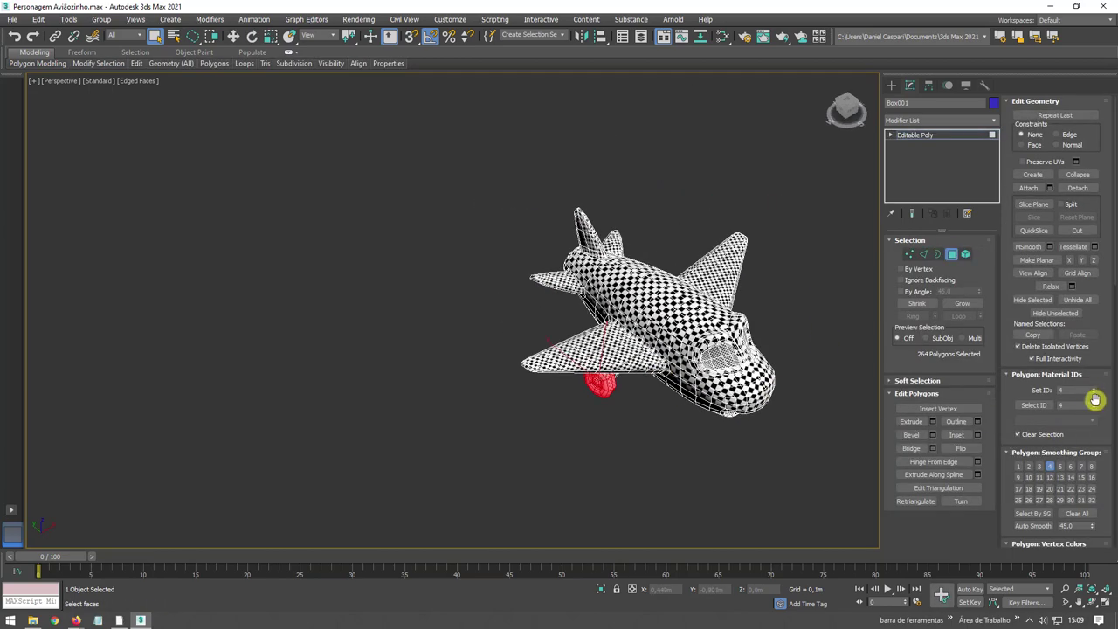
{"action": "left_click", "coordinate": [1036, 406]}
{"action": "scroll", "coordinate": [751, 343], "scroll_direction": "up", "scroll_amount": 5}
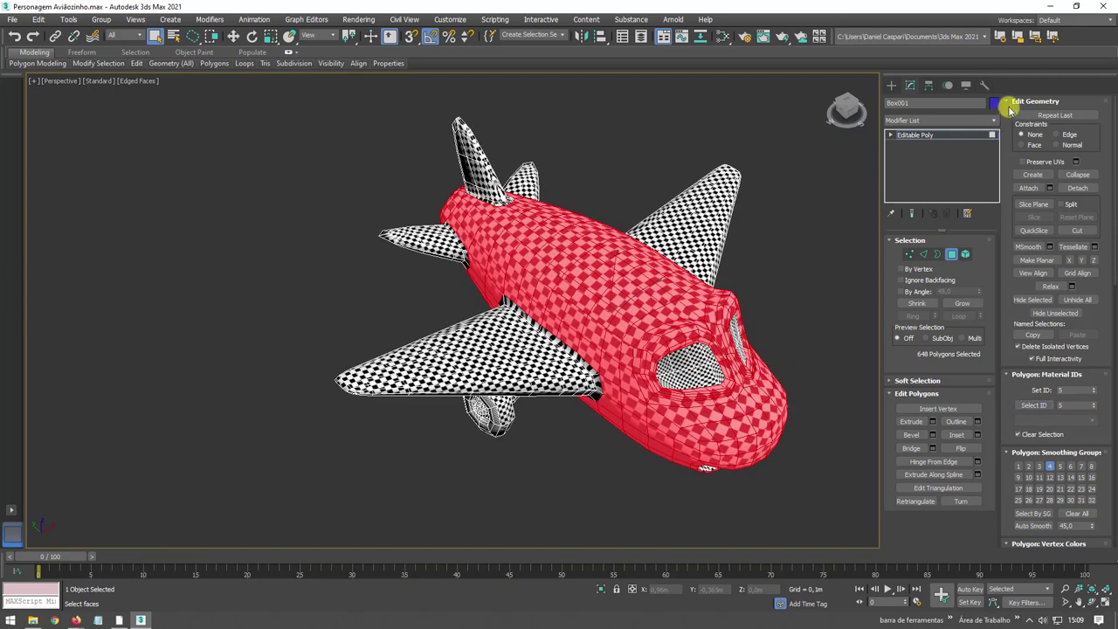
- Add an Unwrap UVW modifier to the fuselage selection and open its UVs in the editor with nothing selected
{"action": "left_click", "coordinate": [992, 122]}
{"action": "left_click_drag", "start_coordinate": [995, 265], "coordinate": [1000, 431]}
{"action": "scroll", "coordinate": [998, 428], "scroll_direction": "down", "scroll_amount": 5}
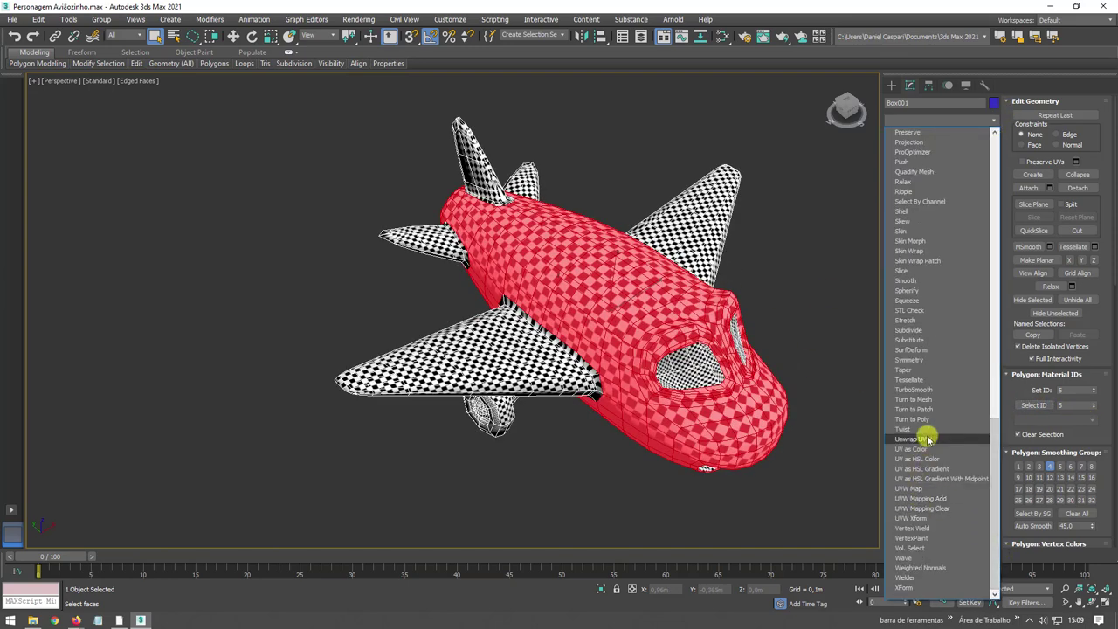
{"action": "left_click", "coordinate": [907, 437]}
{"action": "left_click", "coordinate": [938, 482]}
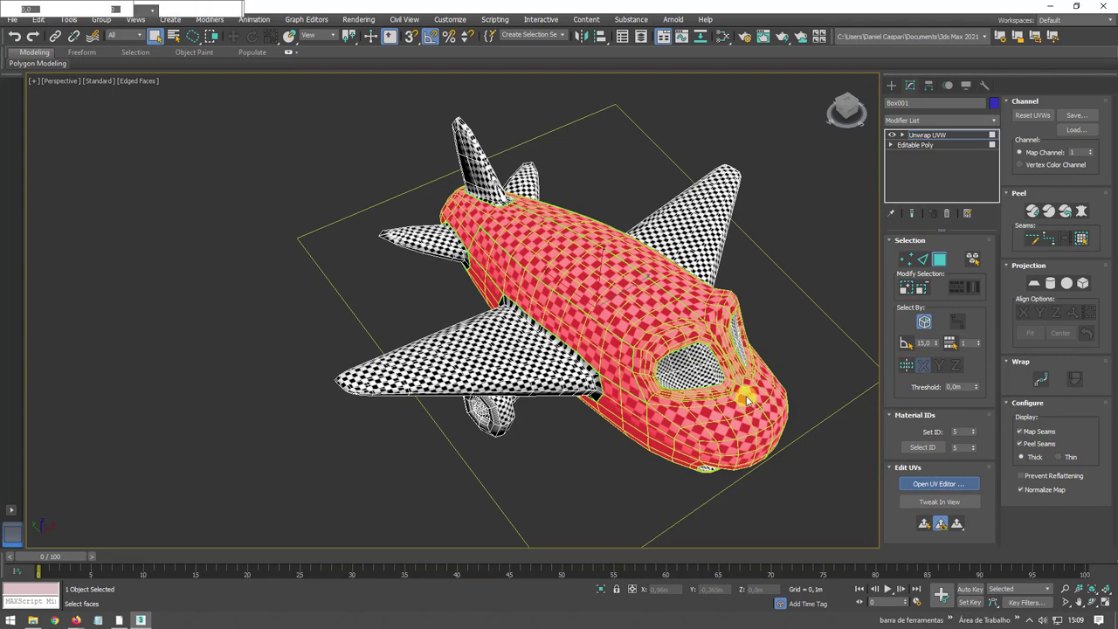
{"action": "scroll", "coordinate": [207, 275], "scroll_direction": "down", "scroll_amount": 3}
{"action": "left_click", "coordinate": [117, 228]}
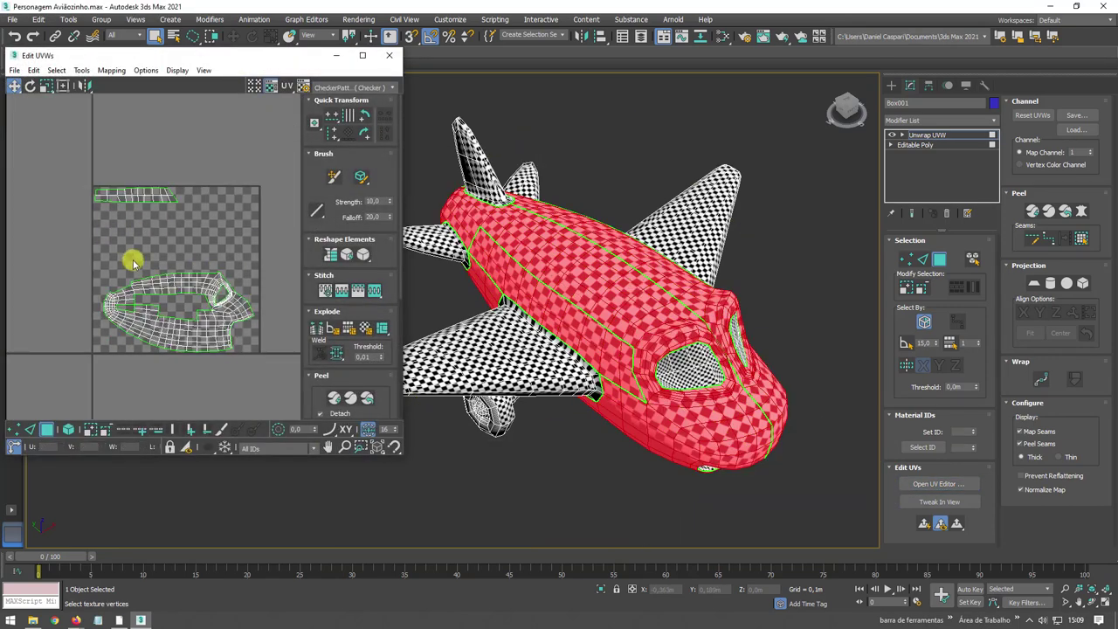
- Turn on element selection and select the large fuselage UV shell, undoing the trial moves
{"action": "middle_click_drag", "start_coordinate": [150, 280], "coordinate": [260, 217]}
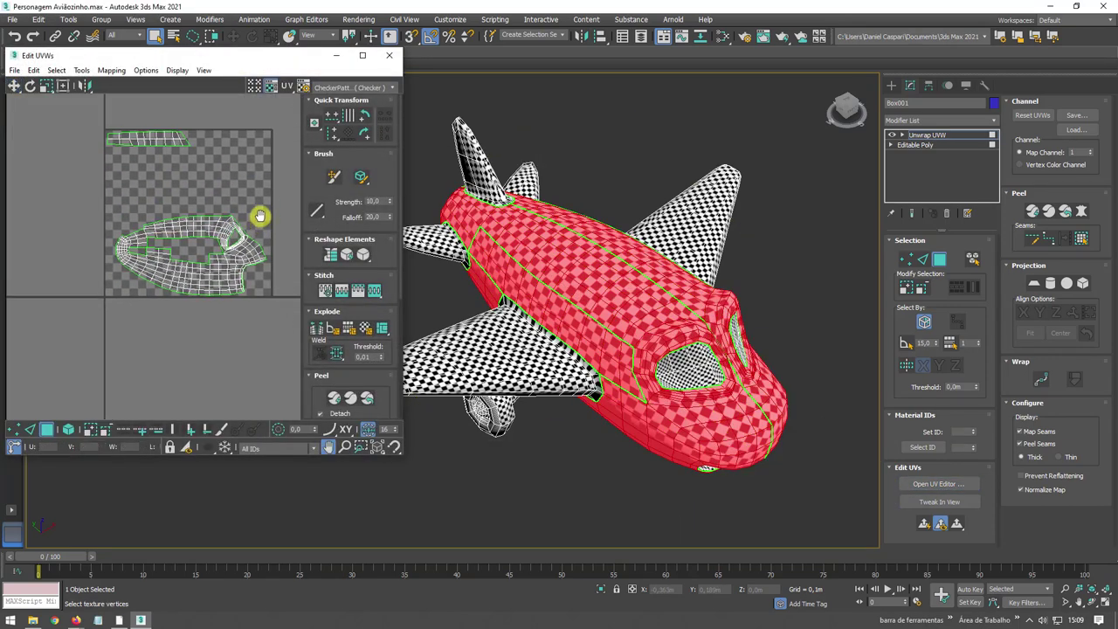
{"action": "scroll", "coordinate": [249, 229], "scroll_direction": "up", "scroll_amount": 2}
{"action": "scroll", "coordinate": [193, 234], "scroll_direction": "down", "scroll_amount": 1}
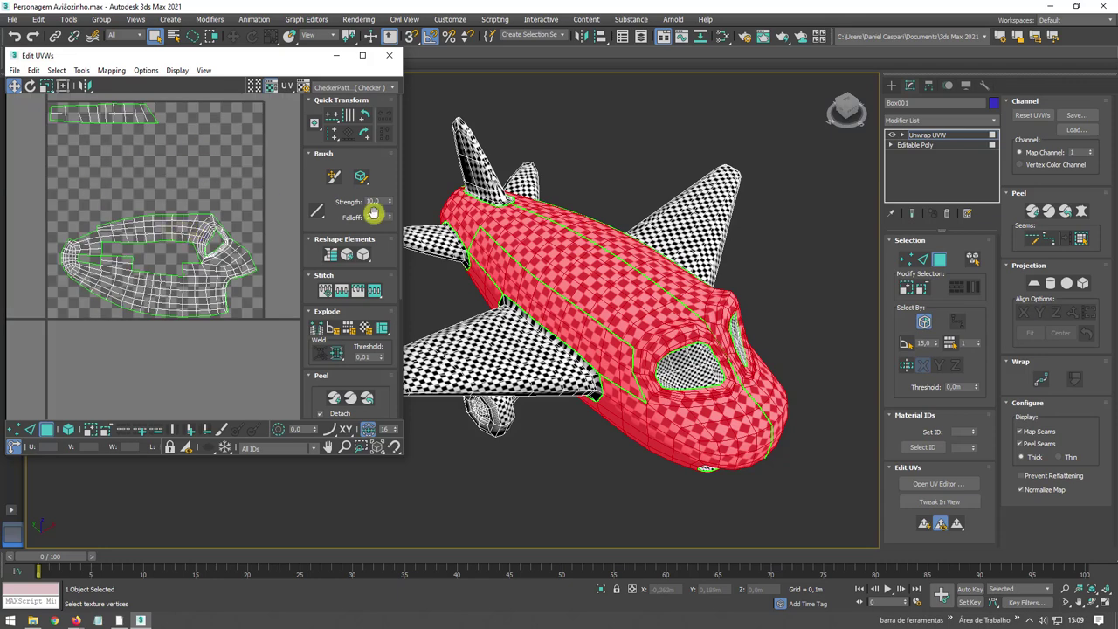
{"action": "middle_click_drag", "start_coordinate": [645, 305], "coordinate": [552, 298], "text": "alt"}
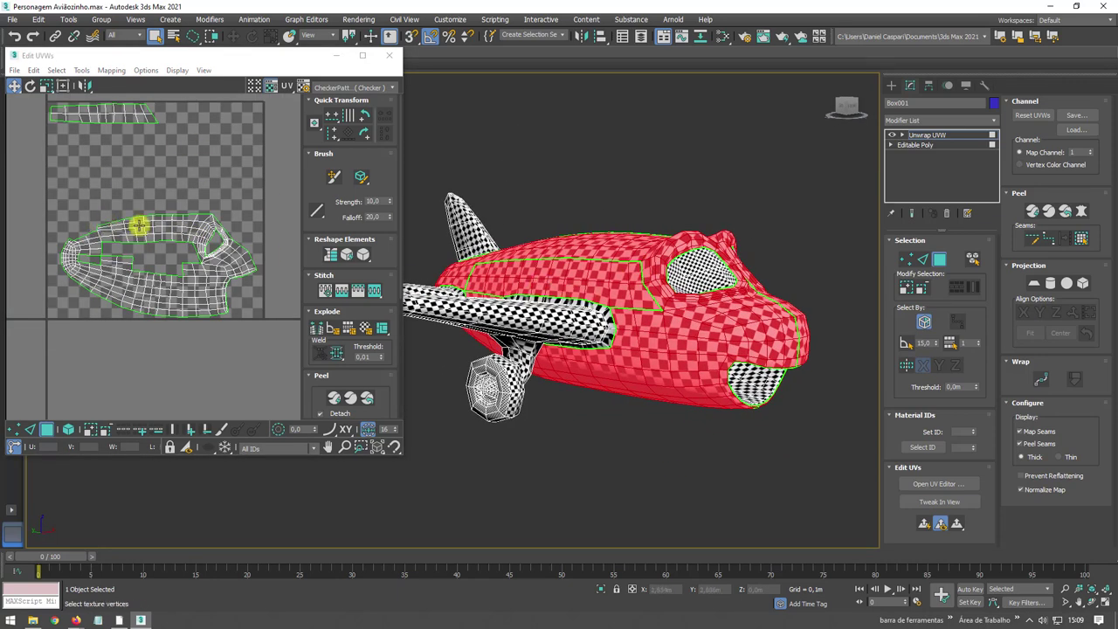
{"action": "left_click_drag", "start_coordinate": [139, 226], "coordinate": [151, 141]}
{"action": "key", "text": "ctrl+z"}
{"action": "left_click", "coordinate": [68, 429]}
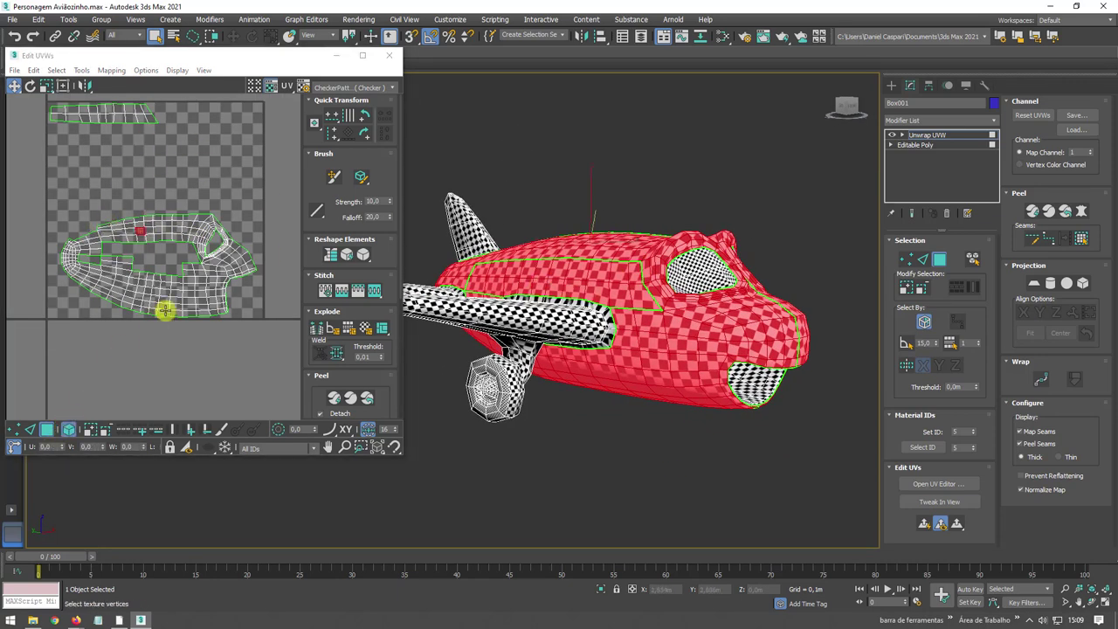
{"action": "left_click_drag", "start_coordinate": [169, 293], "coordinate": [230, 134]}
{"action": "scroll", "coordinate": [245, 216], "scroll_direction": "down", "scroll_amount": 3}
{"action": "key", "text": "ctrl+z"}
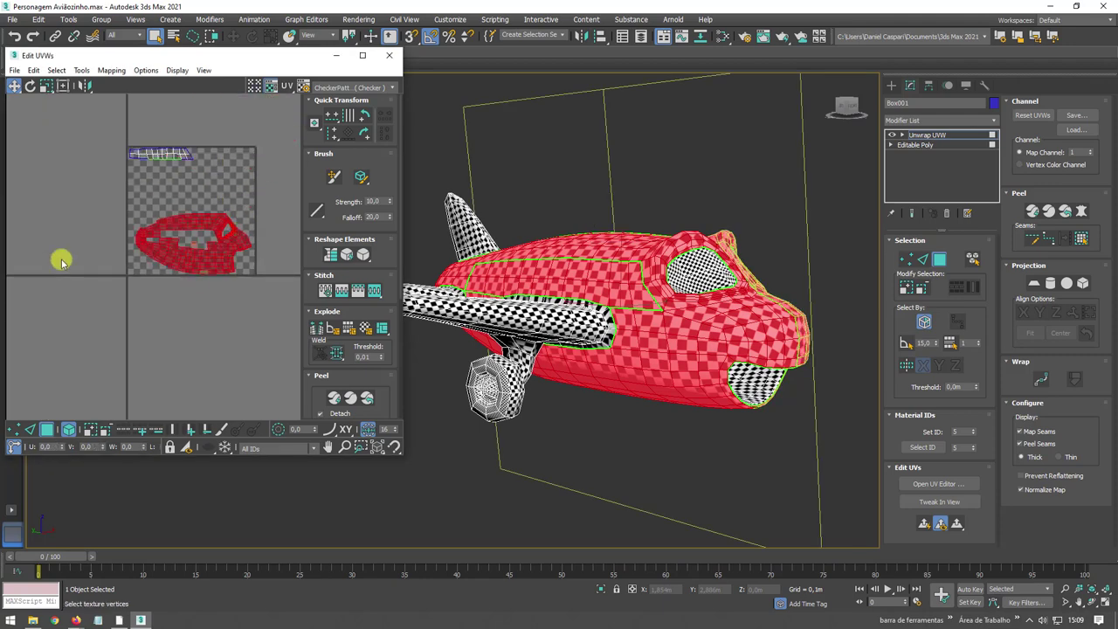
- Move the large fuselage UV shell and the narrow strip shell to separate positions inside the UV tile
{"action": "left_click_drag", "start_coordinate": [240, 264], "coordinate": [222, 245]}
{"action": "key", "text": "ctrl+z"}
{"action": "key", "text": "ctrl+z"}
{"action": "key", "text": "ctrl+z"}
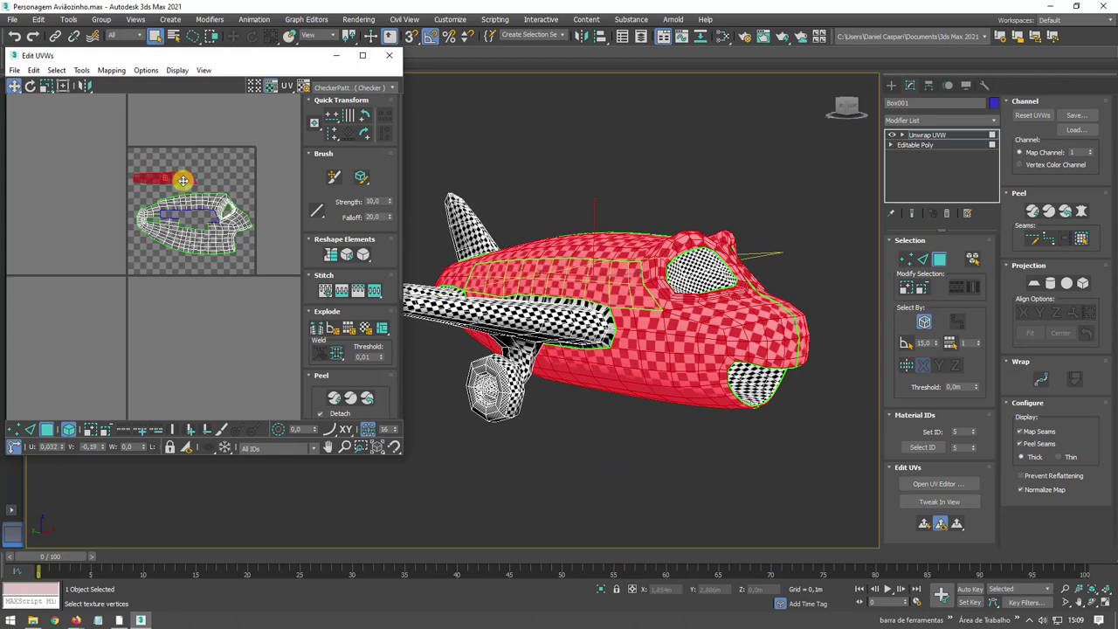
{"action": "scroll", "coordinate": [200, 168], "scroll_direction": "up", "scroll_amount": 4}
{"action": "scroll", "coordinate": [69, 114], "scroll_direction": "down", "scroll_amount": 4}
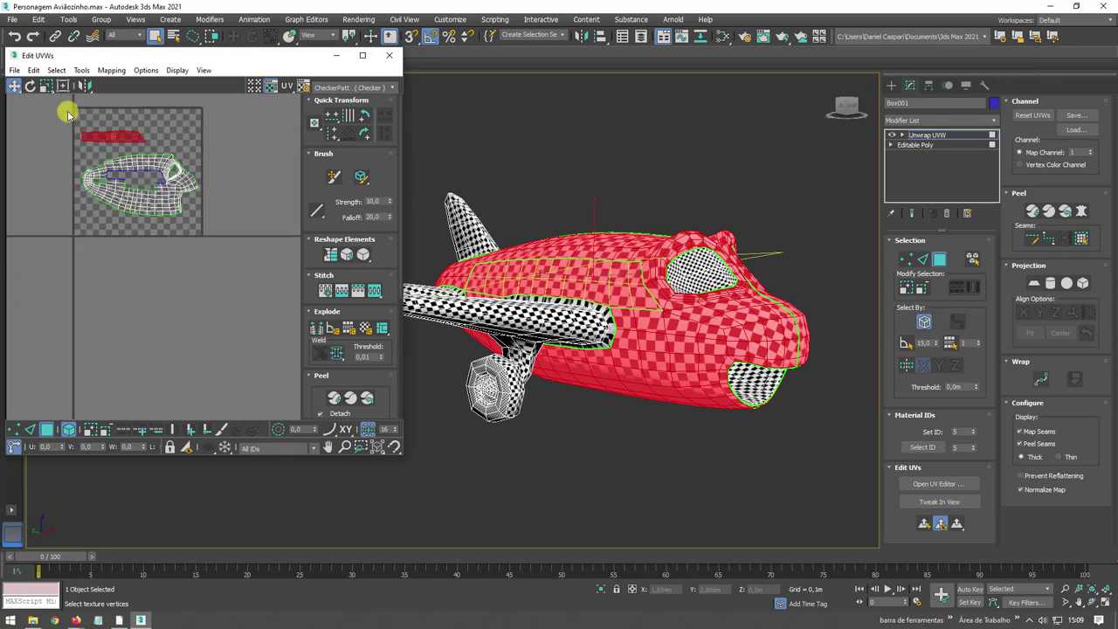
- Select both fuselage UV shells and render their 1024 × 1024 UV template with the fill mode set to Solid
{"action": "left_click_drag", "start_coordinate": [236, 262], "coordinate": [236, 262]}
{"action": "left_click", "coordinate": [82, 70]}
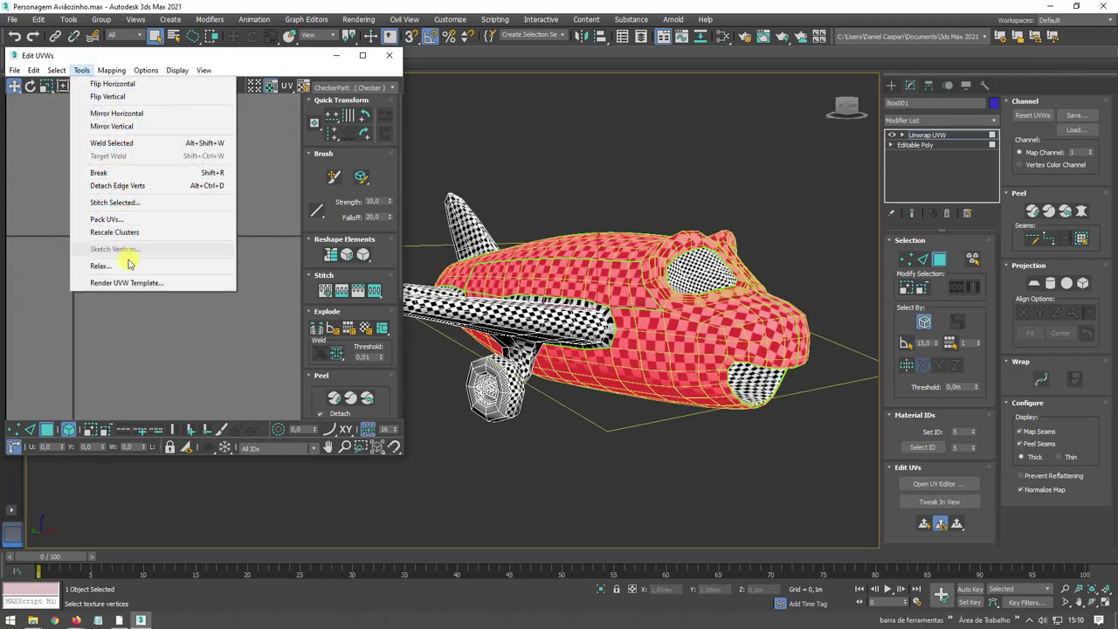
{"action": "left_click", "coordinate": [166, 283]}
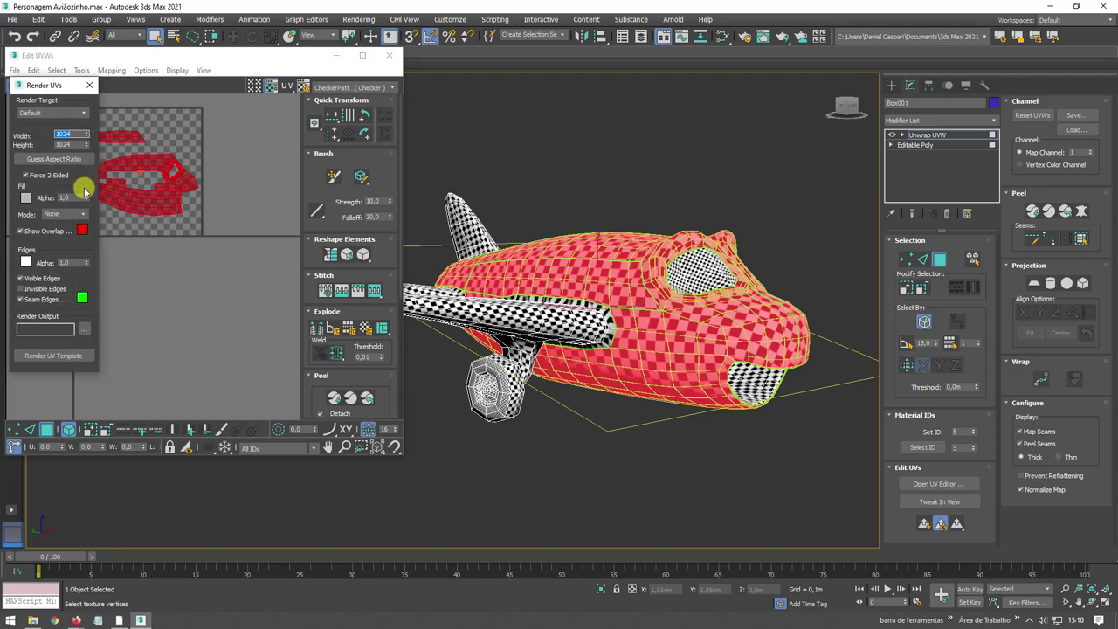
{"action": "left_click", "coordinate": [77, 231]}
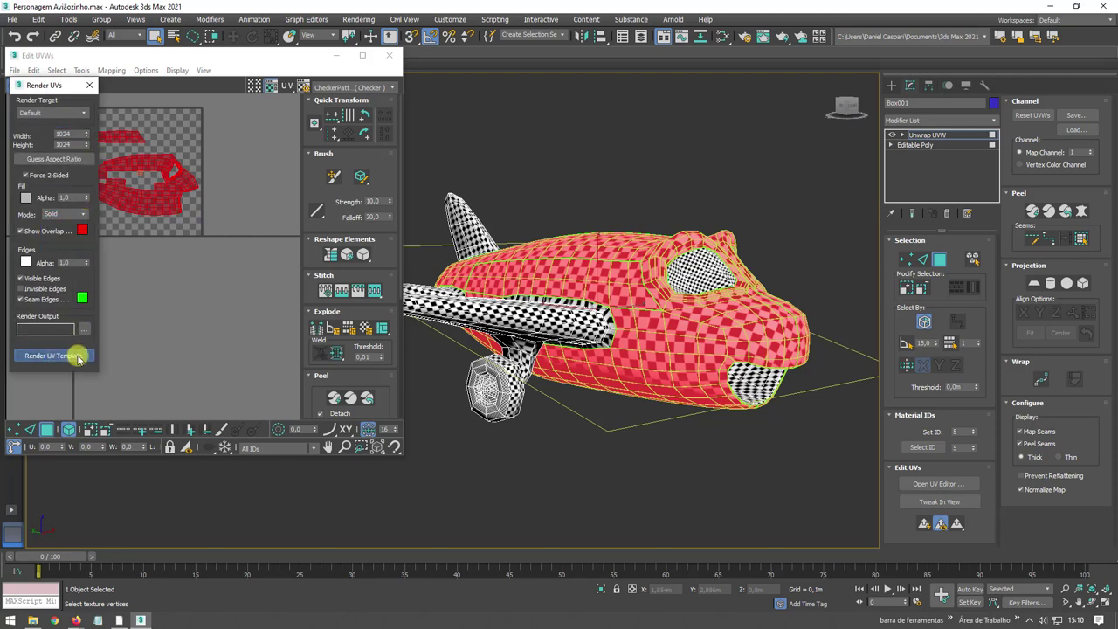
{"action": "left_click", "coordinate": [55, 356]}
- Save the rendered fuselage template as a JPEG named corpo in the Mapas folder
{"action": "left_click", "coordinate": [267, 30]}
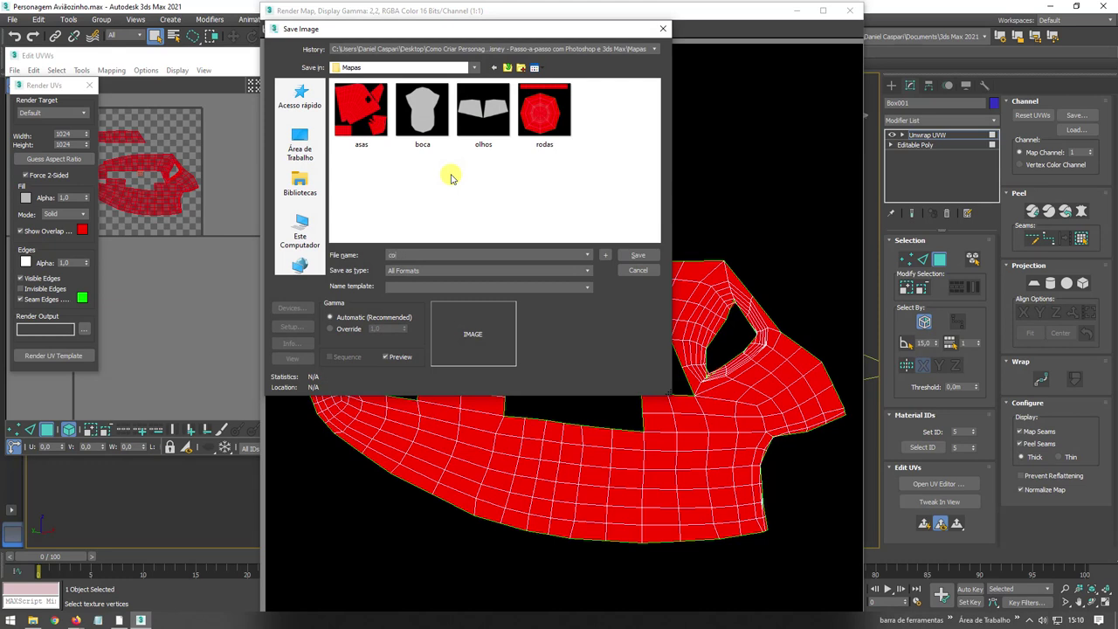
{"action": "key", "text": "Return"}
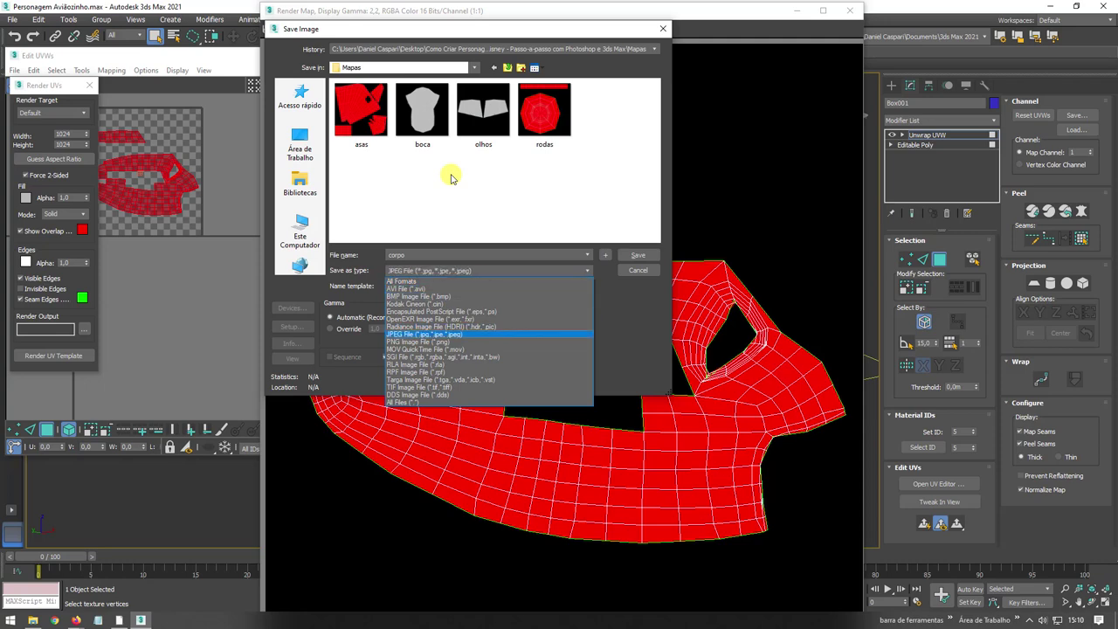
{"action": "key", "text": "Return"}
{"action": "key", "text": "Return"}
{"action": "key", "text": "Return"}
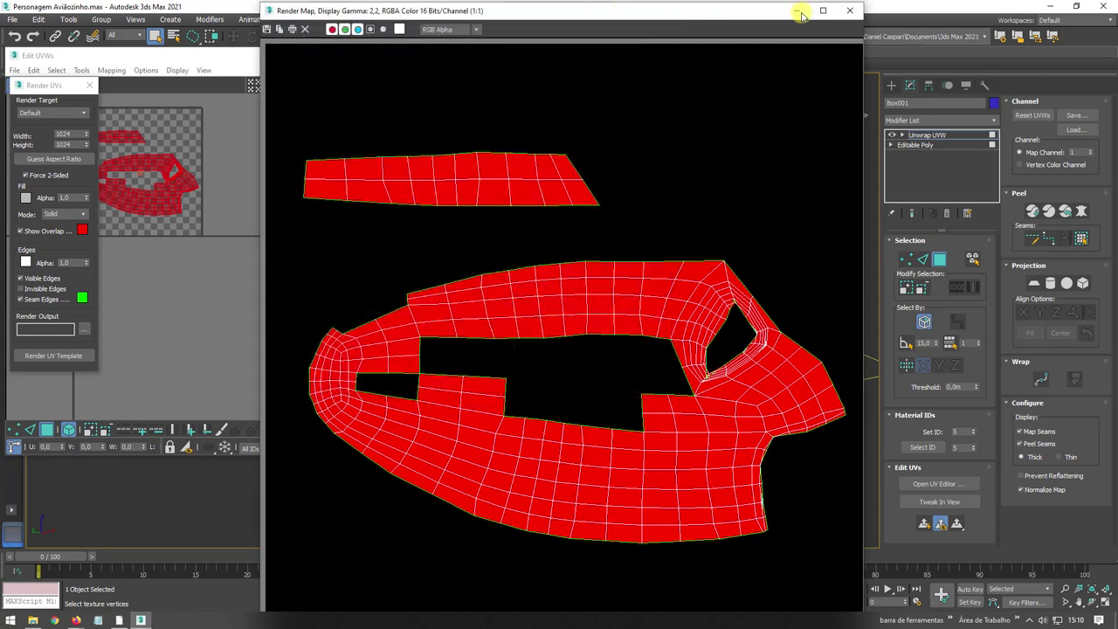
- Close the UV editor and the rendered map, and convert the airplane to an Editable Poly
{"action": "left_click", "coordinate": [241, 61]}
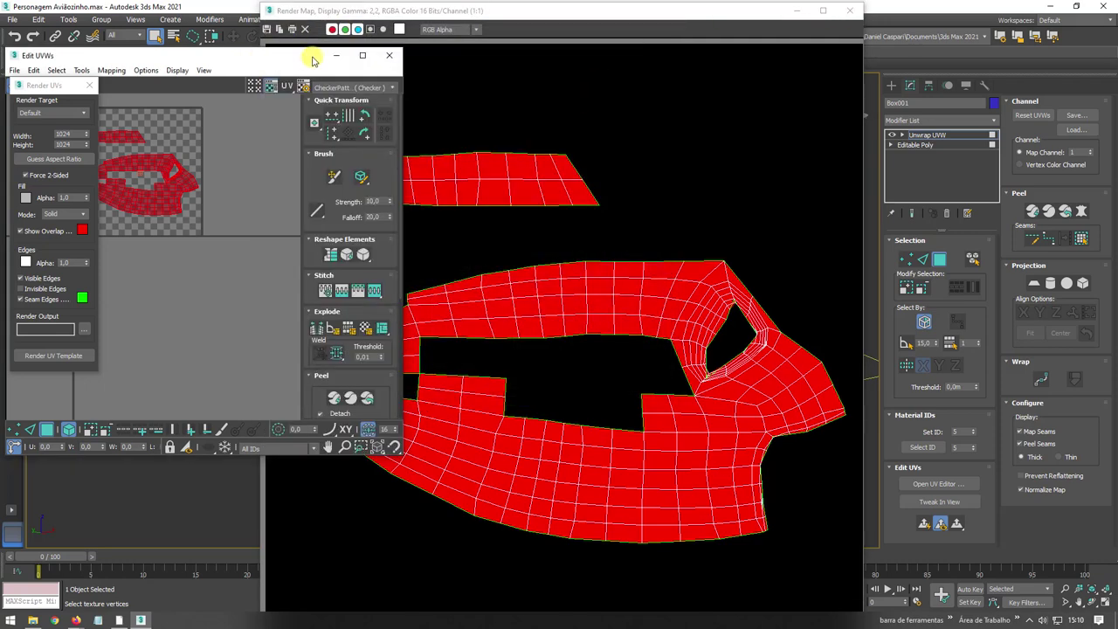
{"action": "left_click", "coordinate": [382, 58]}
{"action": "left_click", "coordinate": [850, 10]}
{"action": "right_click", "coordinate": [633, 262]}
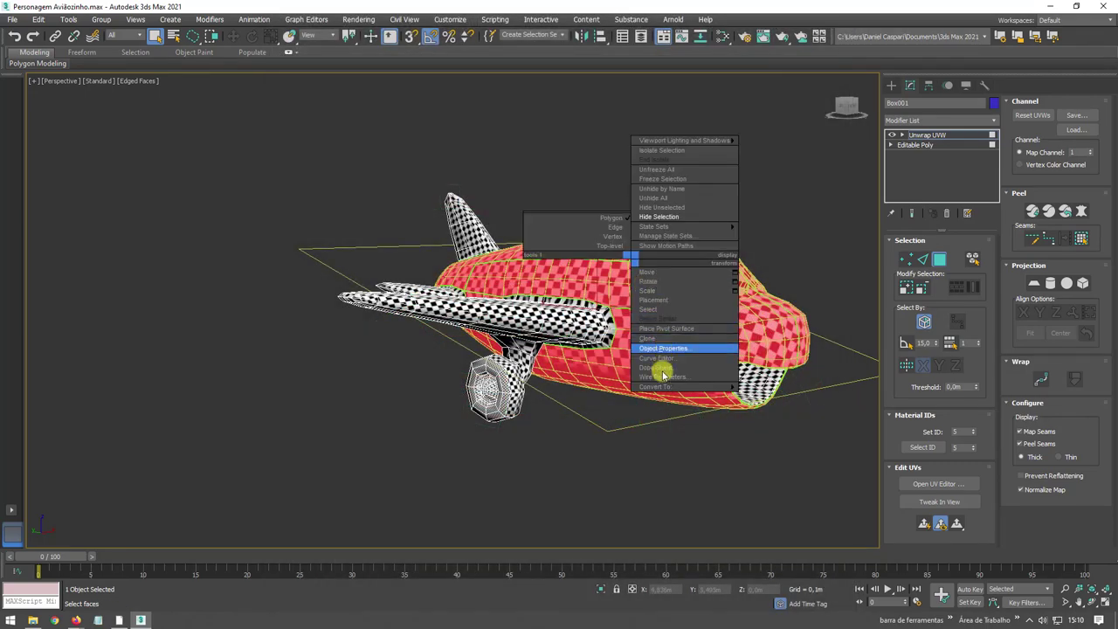
{"action": "mouse_move", "coordinate": [673, 387]}
{"action": "left_click", "coordinate": [781, 397]}
- Examine the checker pattern on the airplane's fuselage, eyes, mouth, wings and wheels from several angles
{"action": "key", "text": "z"}
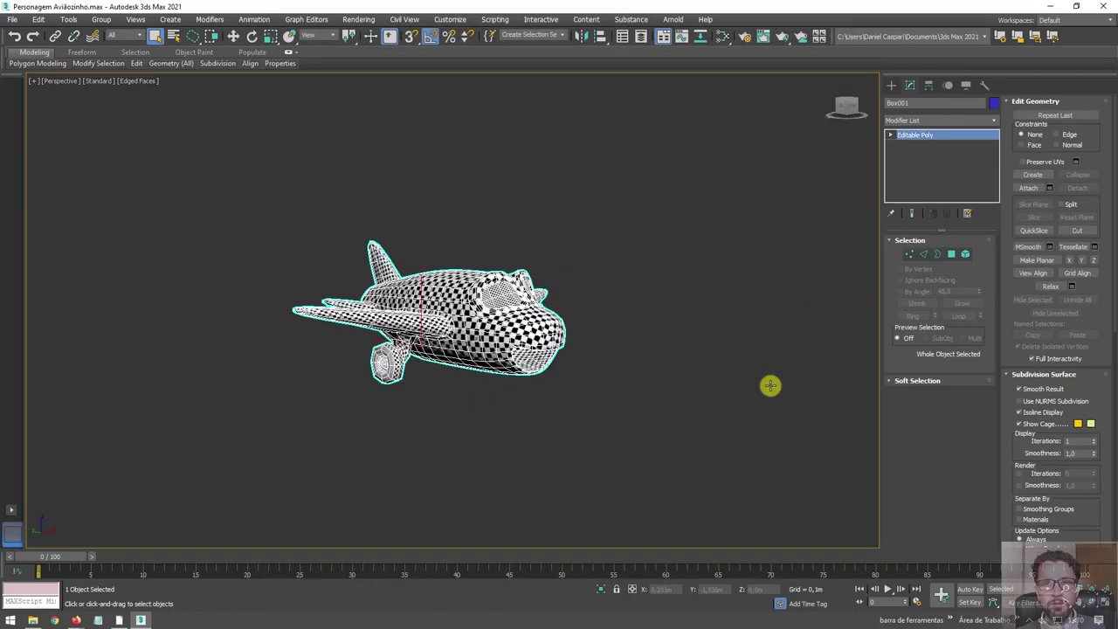
{"action": "middle_click_drag", "start_coordinate": [619, 354], "coordinate": [572, 305], "text": "alt"}
{"action": "scroll", "coordinate": [436, 323], "scroll_direction": "up", "scroll_amount": 4}
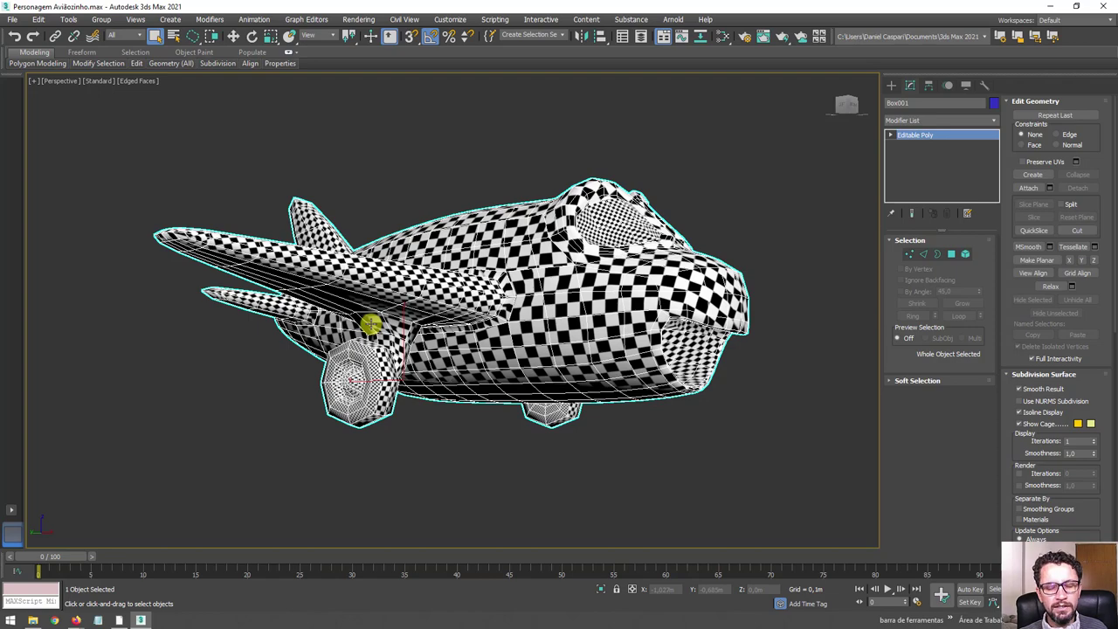
{"action": "scroll", "coordinate": [371, 325], "scroll_direction": "down", "scroll_amount": 4}
{"action": "middle_click_drag", "start_coordinate": [367, 288], "coordinate": [375, 352], "text": "alt"}
{"action": "scroll", "coordinate": [471, 358], "scroll_direction": "up", "scroll_amount": 3}
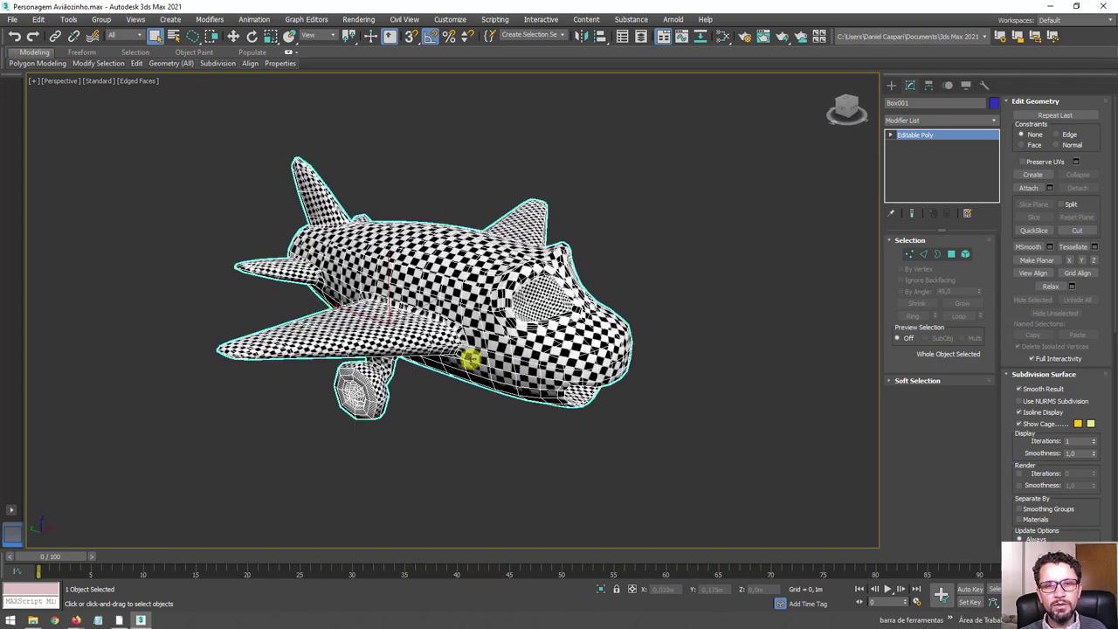
{"action": "scroll", "coordinate": [634, 418], "scroll_direction": "up", "scroll_amount": 3}
{"action": "scroll", "coordinate": [559, 415], "scroll_direction": "down", "scroll_amount": 4}
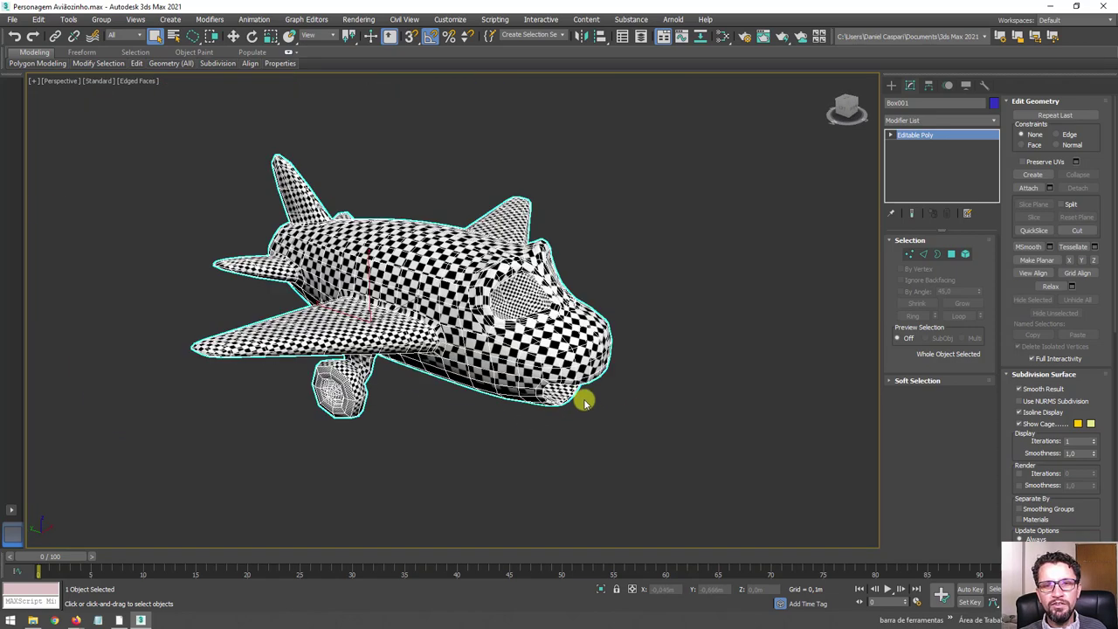
{"action": "mouse_move", "coordinate": [594, 350]}
{"action": "middle_mouse_down", "text": "alt"}
{"action": "mouse_move", "coordinate": [544, 407]}
{"action": "mouse_move", "coordinate": [499, 352]}
{"action": "mouse_move", "coordinate": [531, 326]}
{"action": "mouse_move", "coordinate": [593, 334]}
{"action": "middle_mouse_up", "text": "alt"}
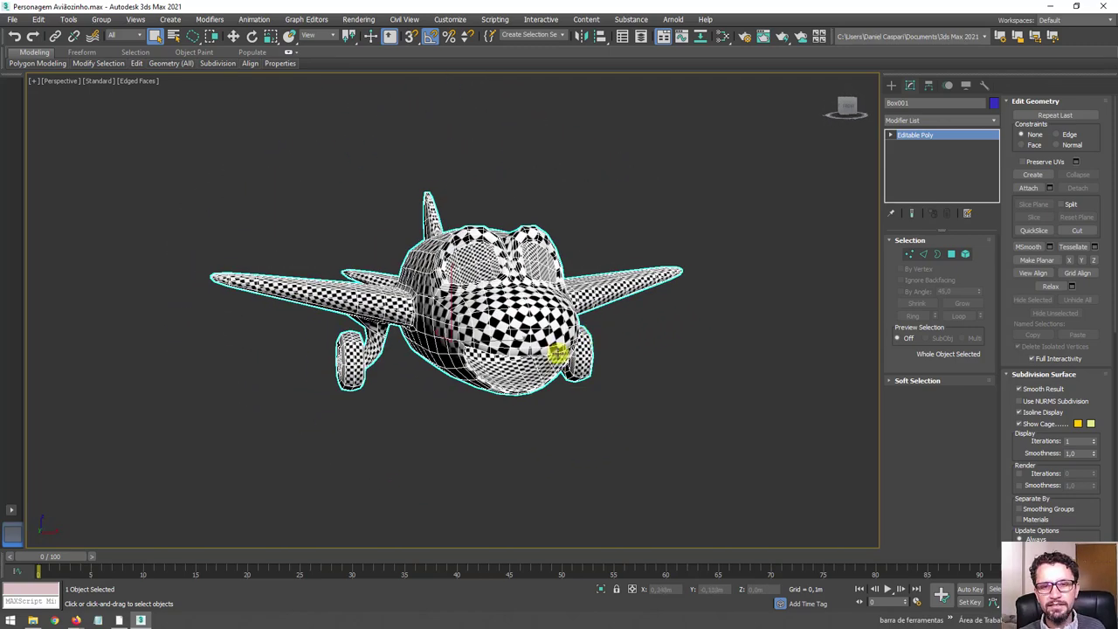
{"action": "middle_click_drag", "start_coordinate": [559, 353], "coordinate": [506, 355], "text": "alt"}
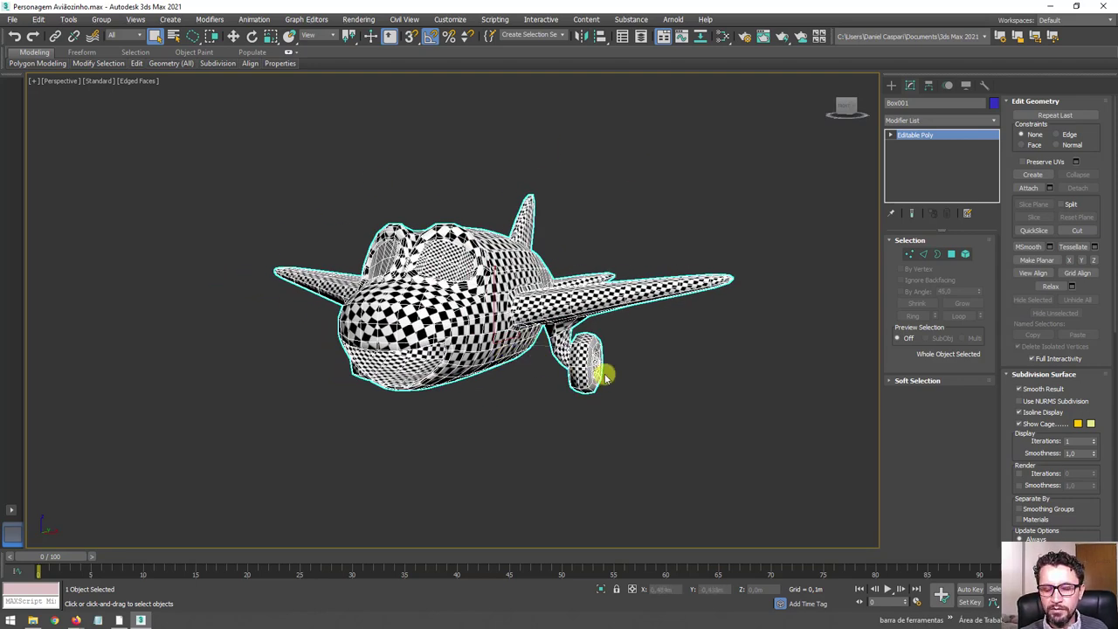
{"action": "middle_click_drag", "start_coordinate": [603, 375], "coordinate": [439, 392], "text": "alt"}
{"action": "scroll", "coordinate": [454, 367], "scroll_direction": "up", "scroll_amount": 5}
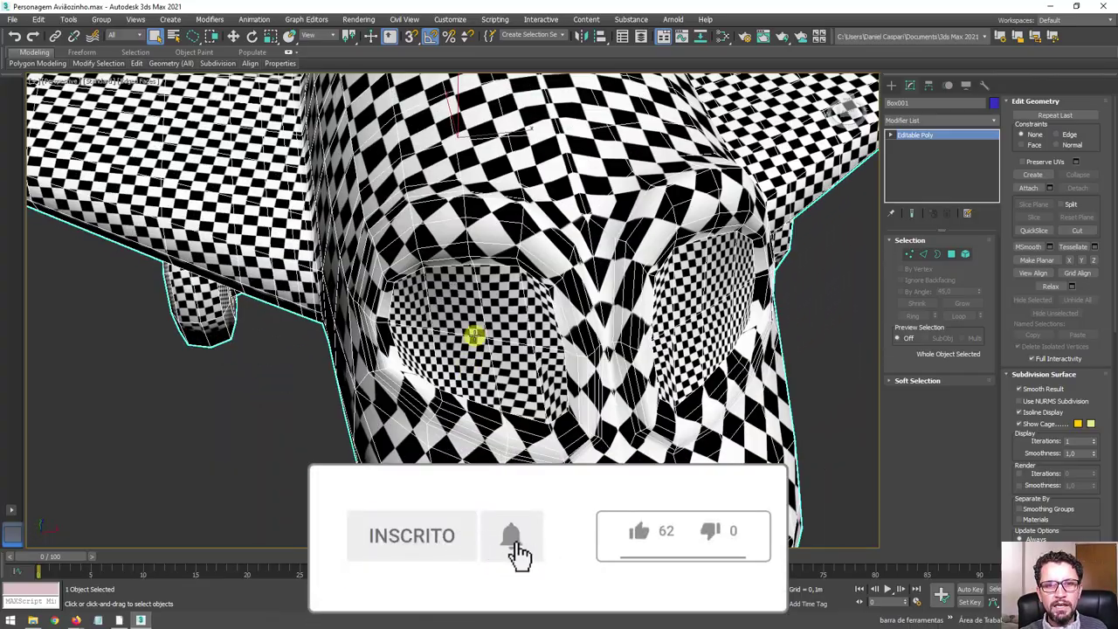
{"action": "scroll", "coordinate": [474, 335], "scroll_direction": "down", "scroll_amount": 3}
{"action": "middle_click_drag", "start_coordinate": [509, 349], "coordinate": [576, 256], "text": "alt"}
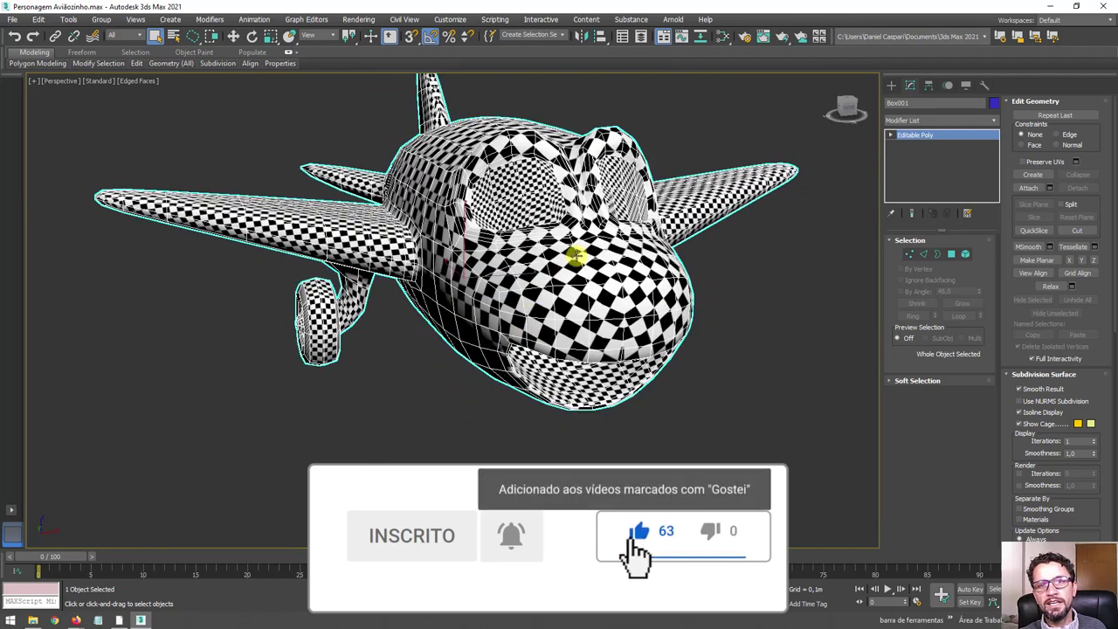
{"action": "scroll", "coordinate": [575, 255], "scroll_direction": "down", "scroll_amount": 3}
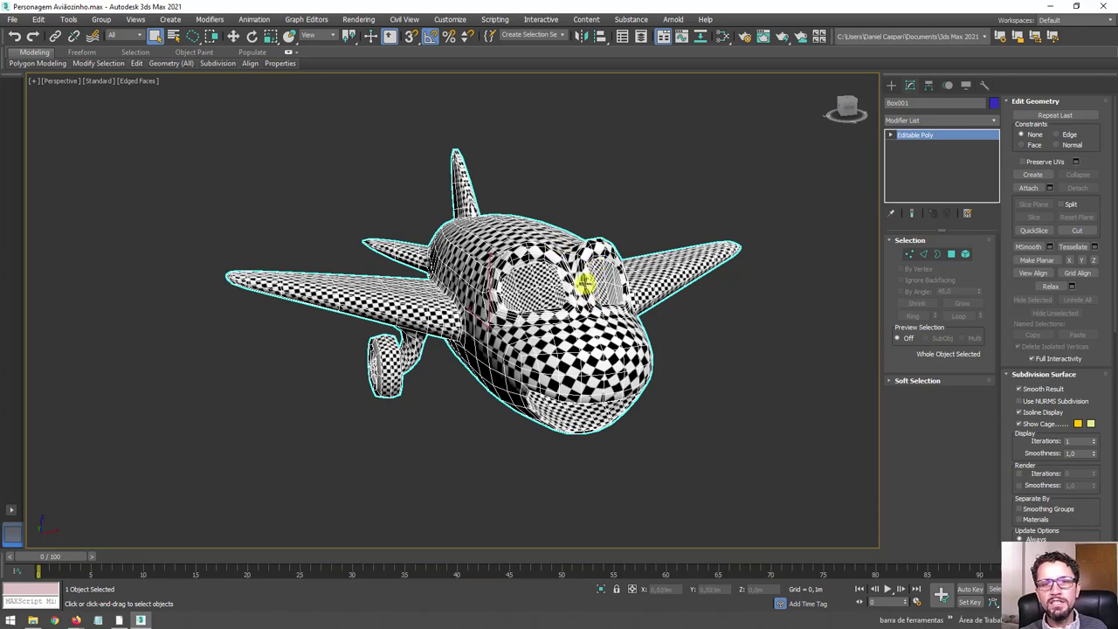
{"action": "middle_click_drag", "start_coordinate": [583, 281], "coordinate": [538, 297], "text": "alt"}
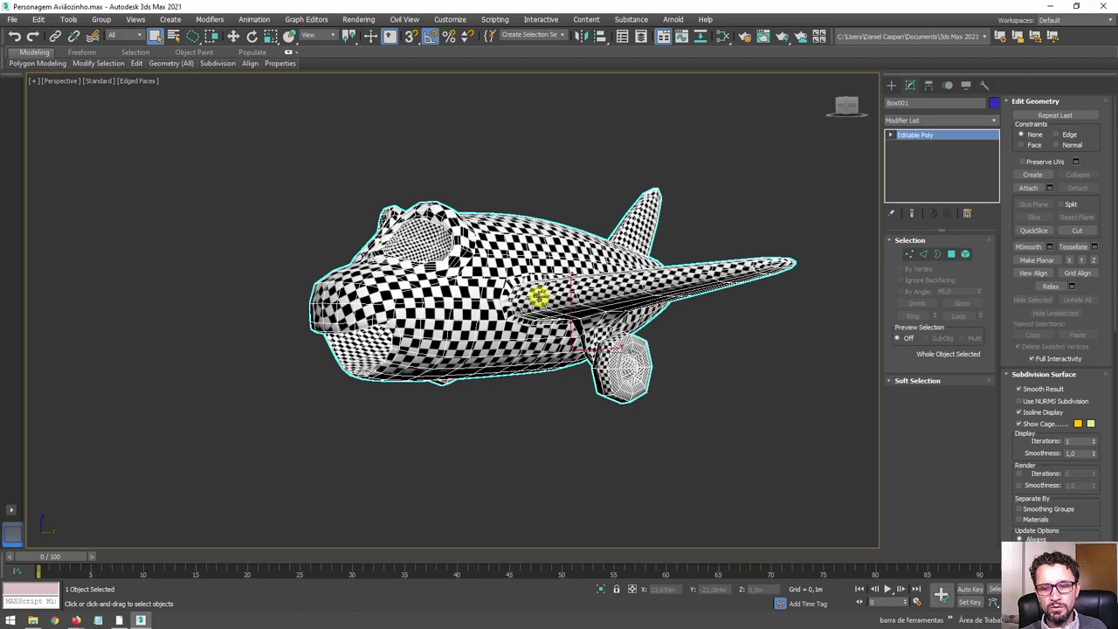